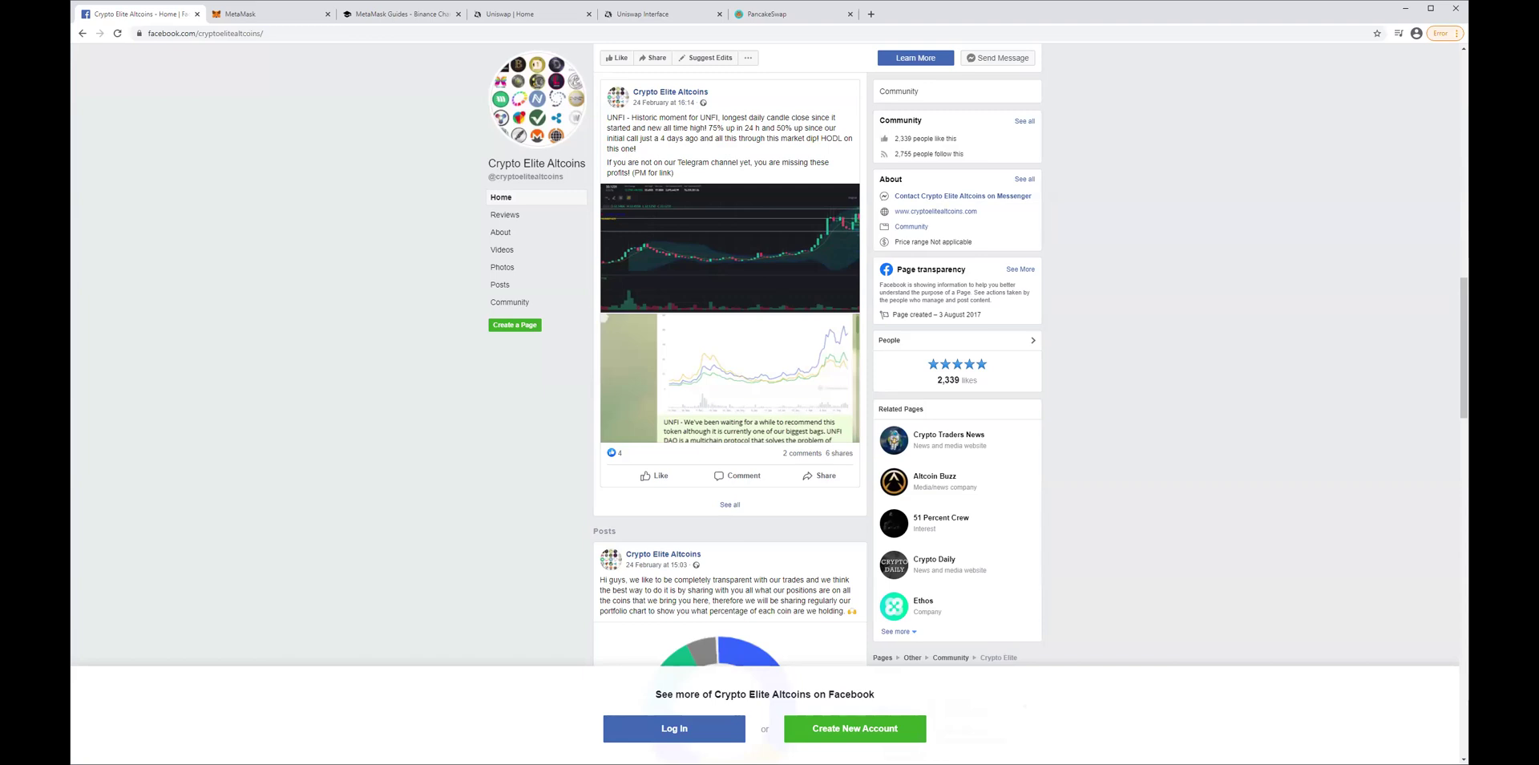
View the MetaMask website, open the browser's extensions page and go to the Chrome Web Store from it
left_click(240, 16)
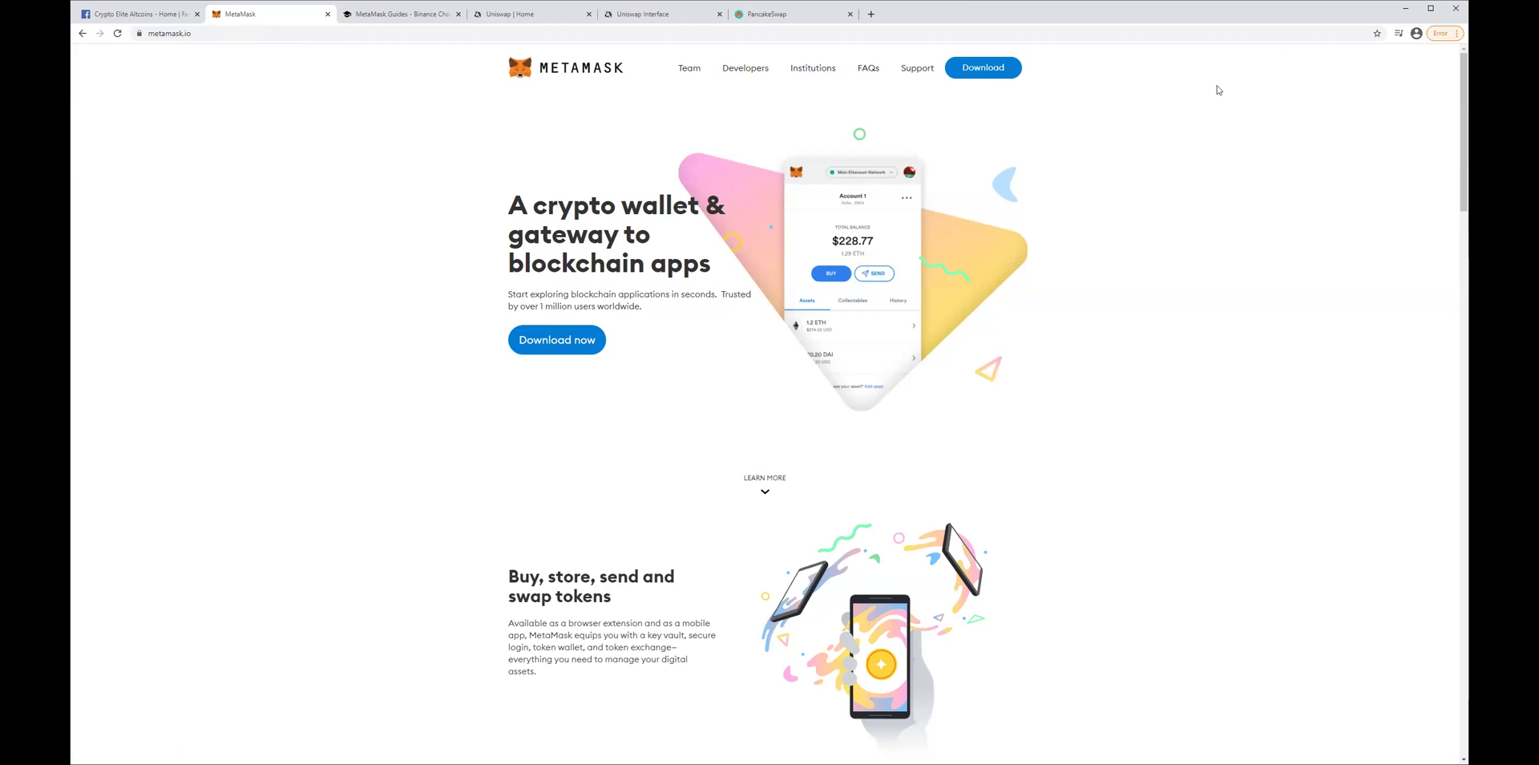
left_click(1445, 34)
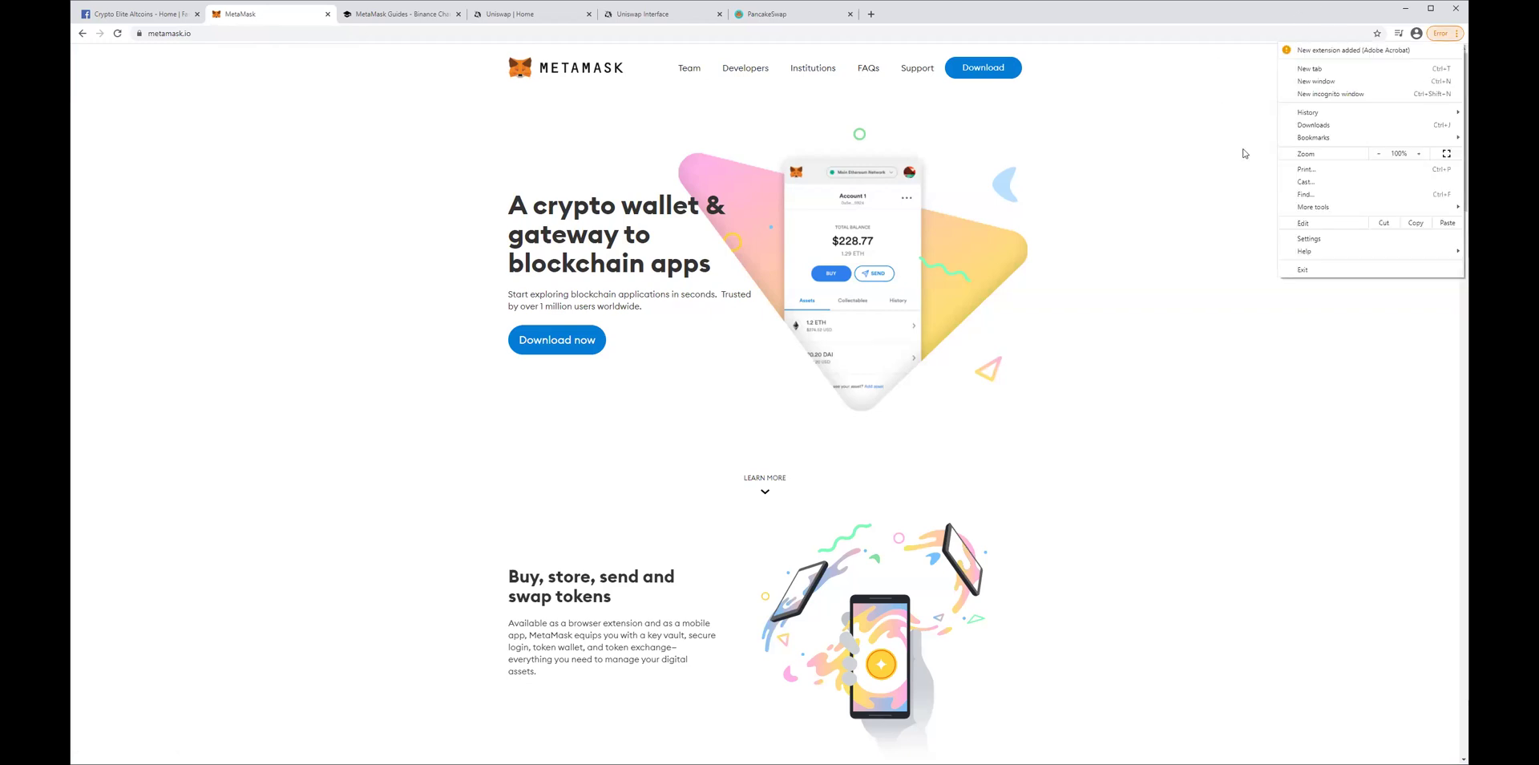
mouse_move(1296, 206)
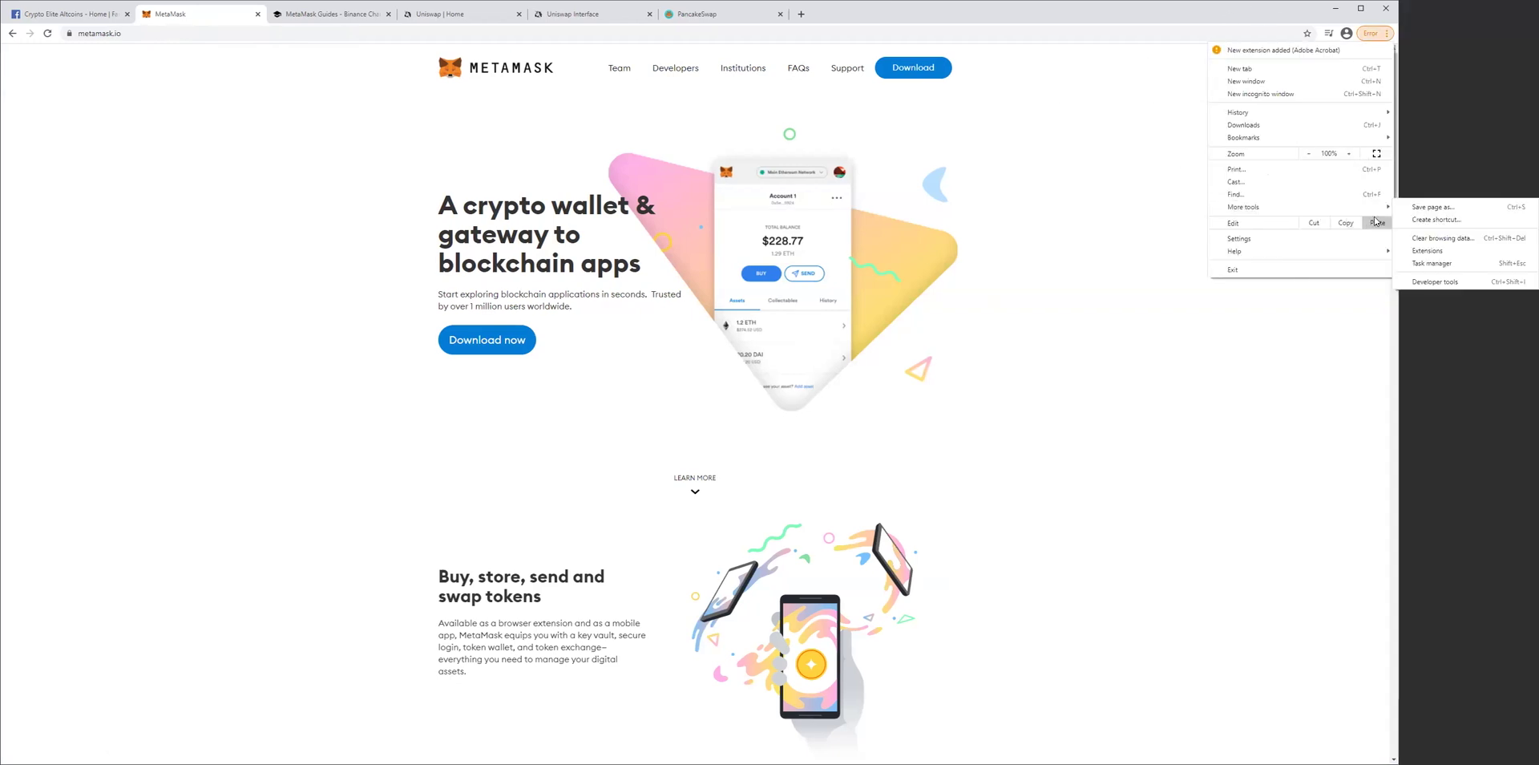
left_click(1427, 250)
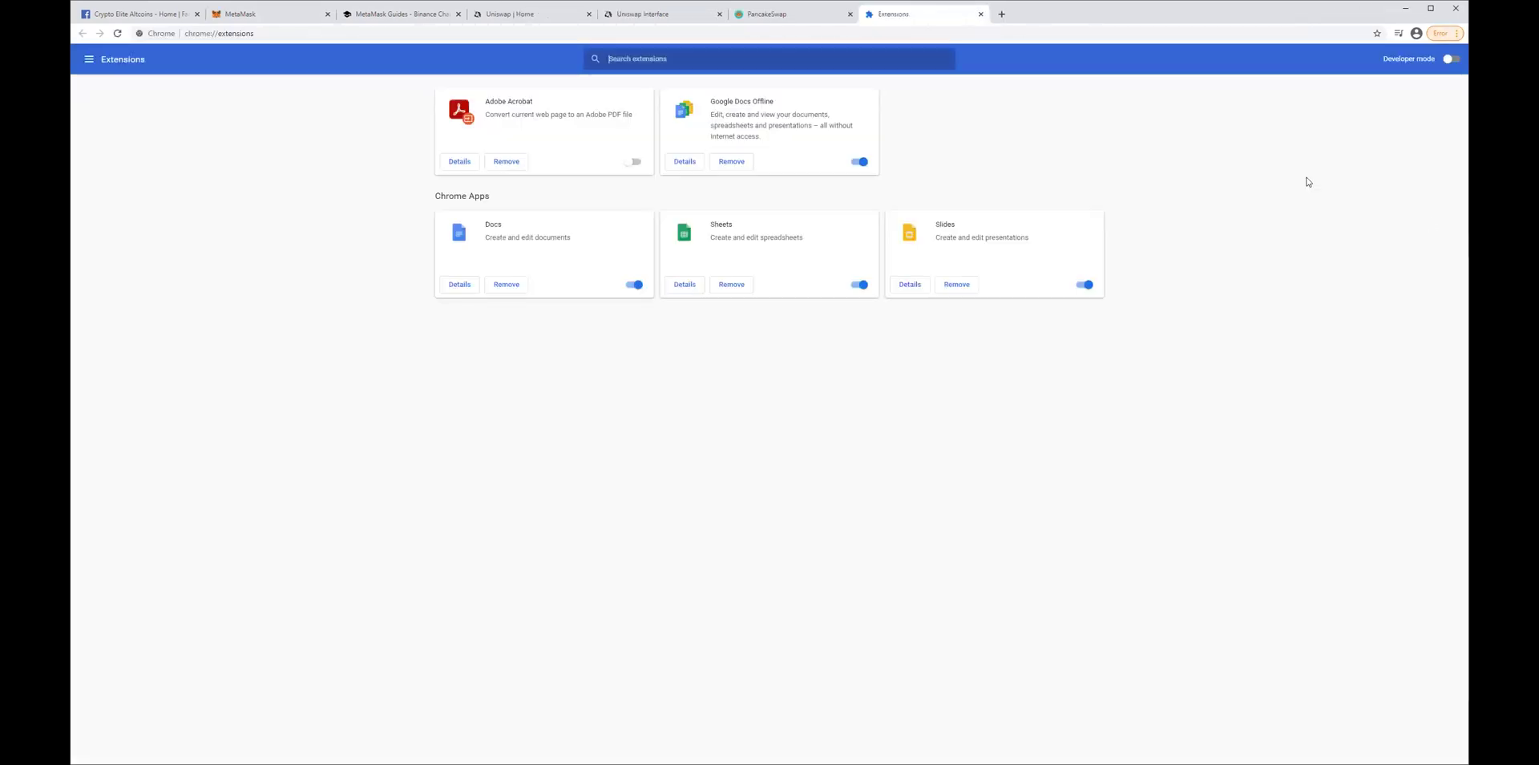
left_click(90, 60)
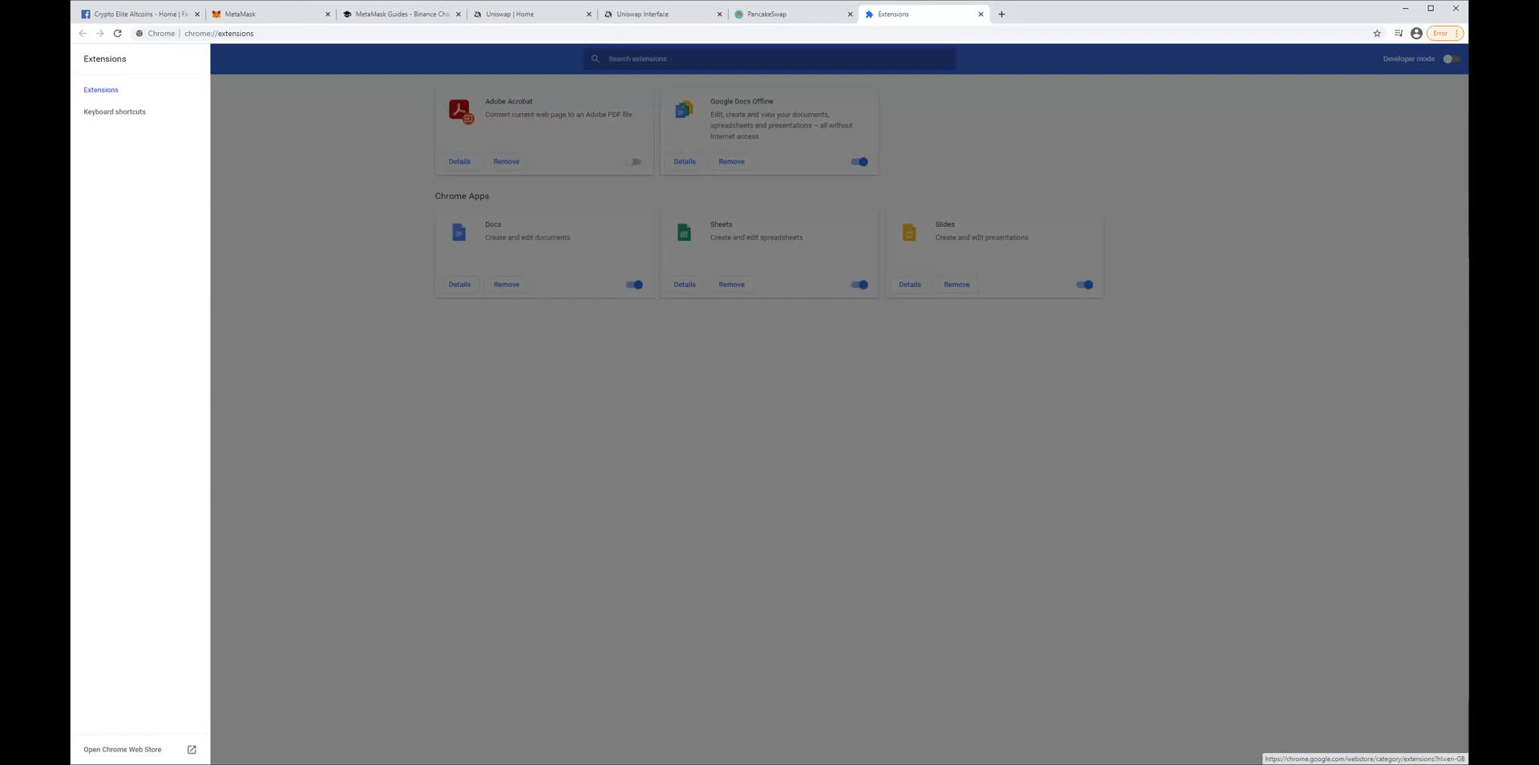
left_click(122, 748)
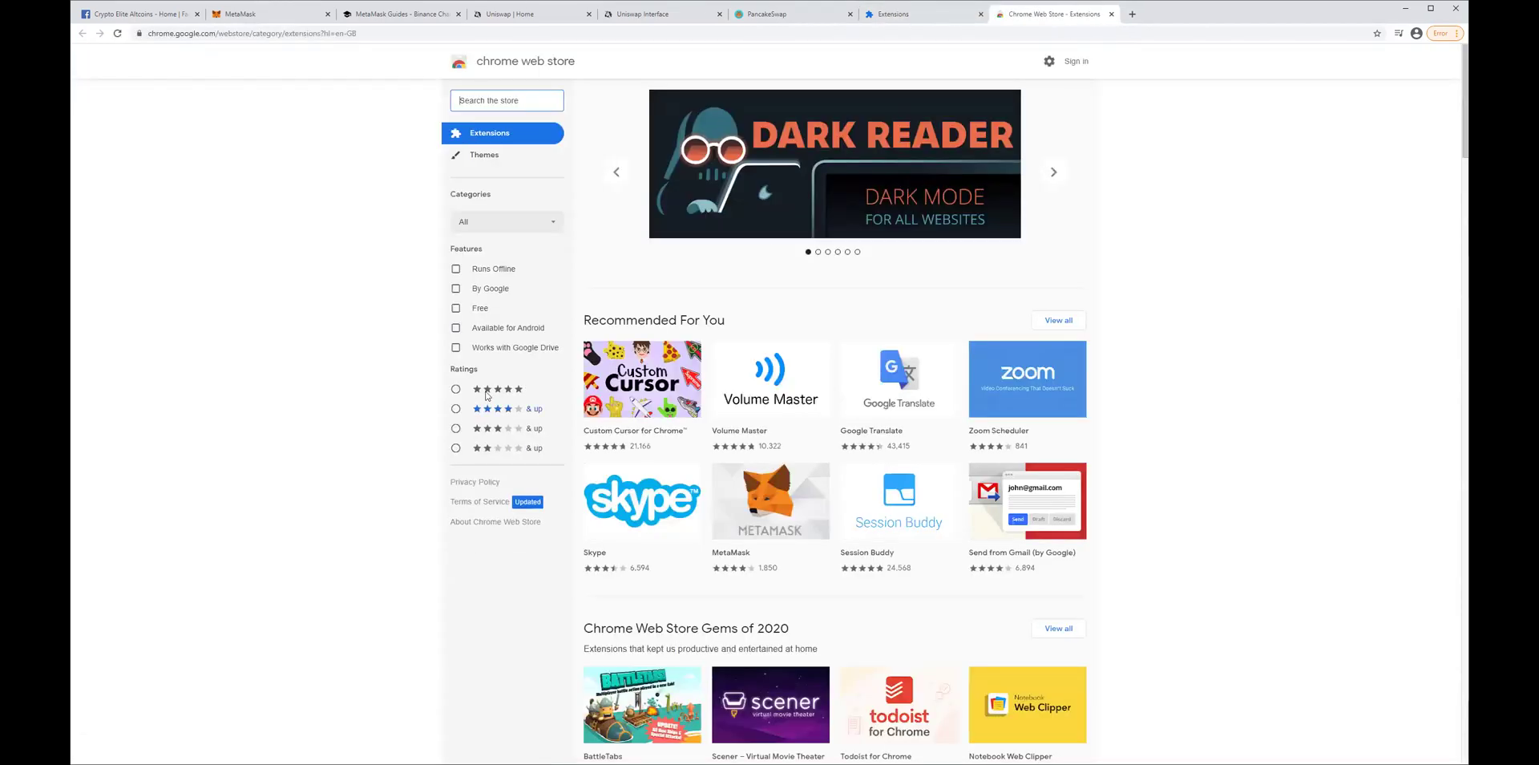
Search the Chrome Web Store for metamask and open the MetaMask extension's page
left_click(497, 99)
type("metamas")
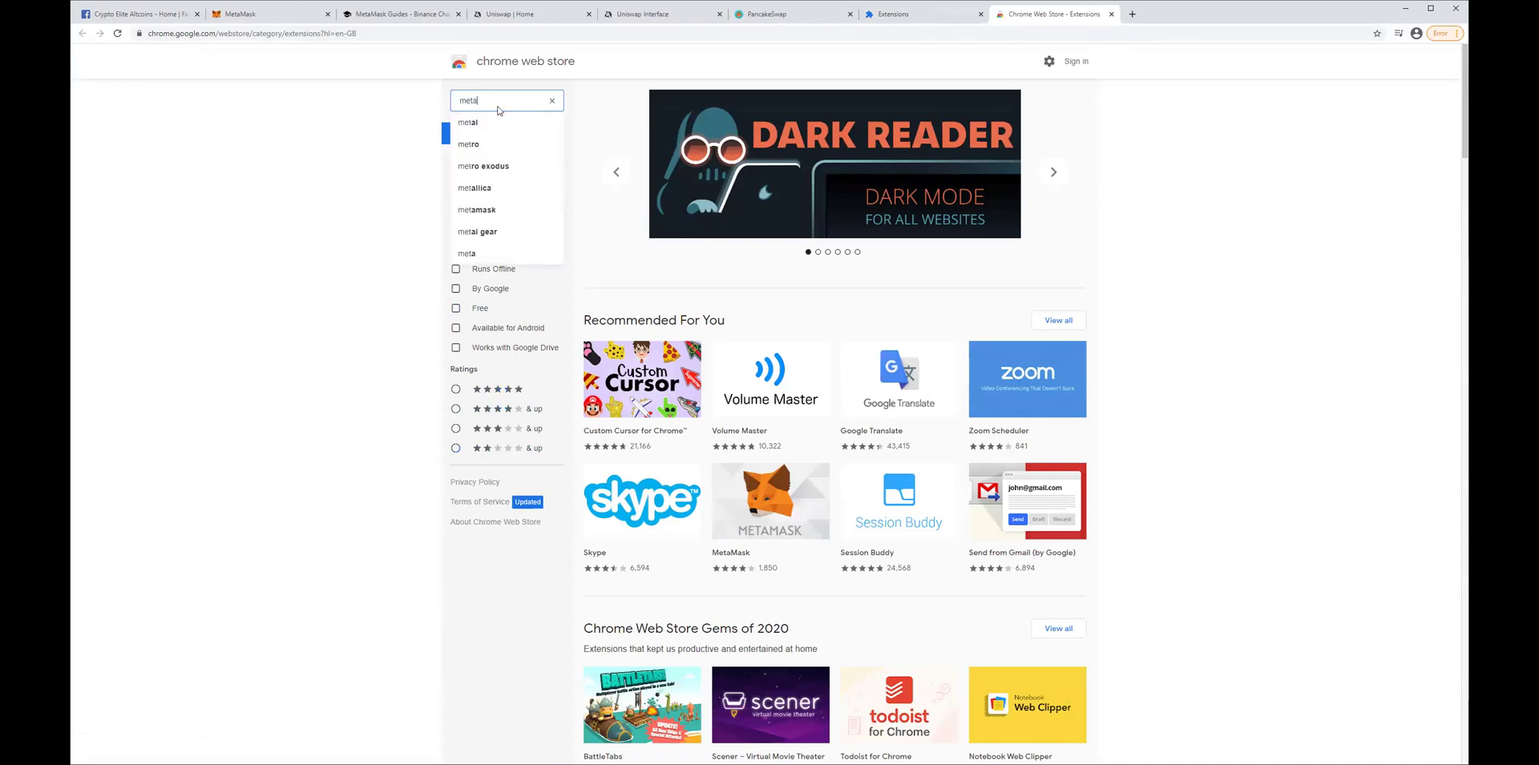
left_click(491, 122)
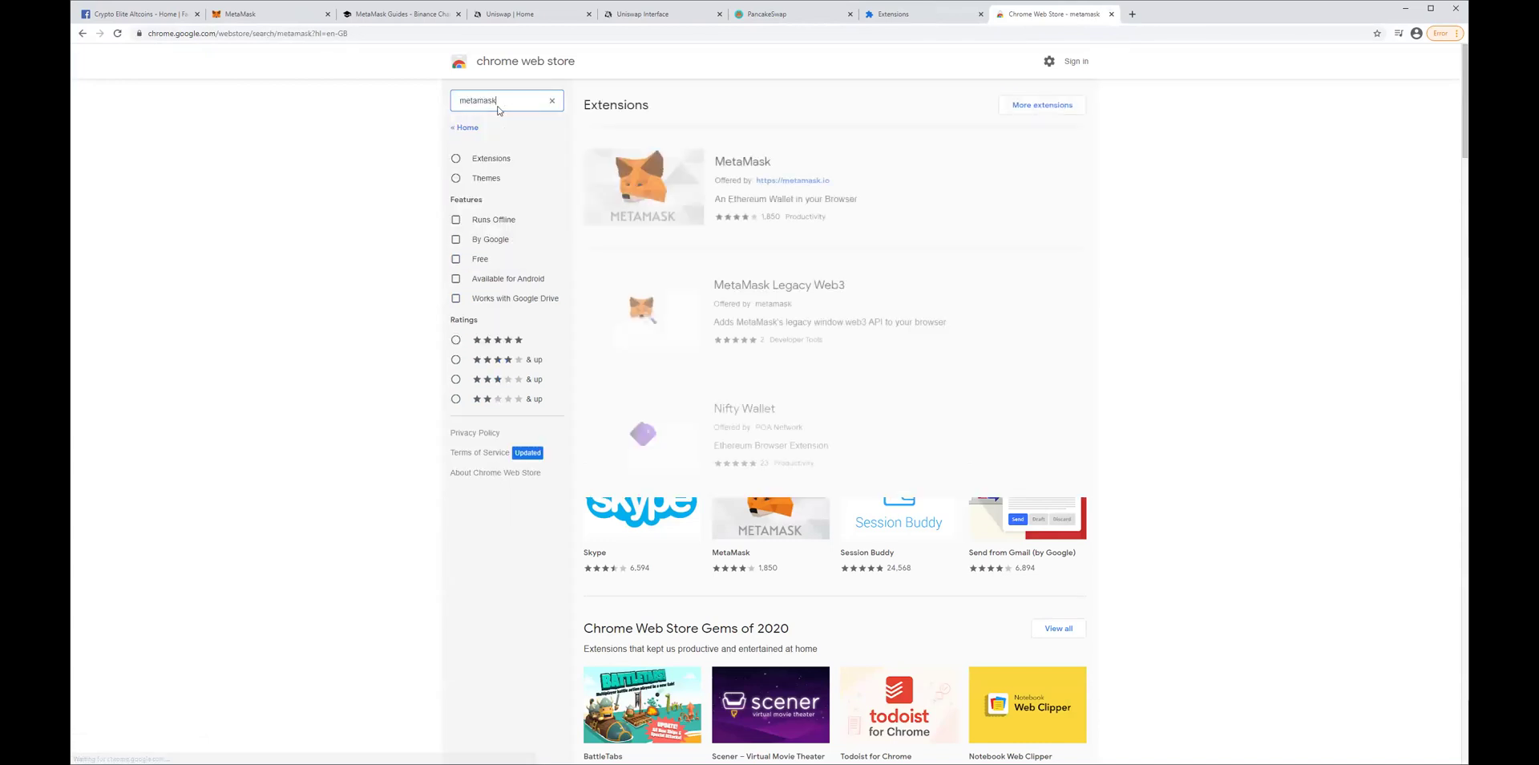
left_click(886, 193)
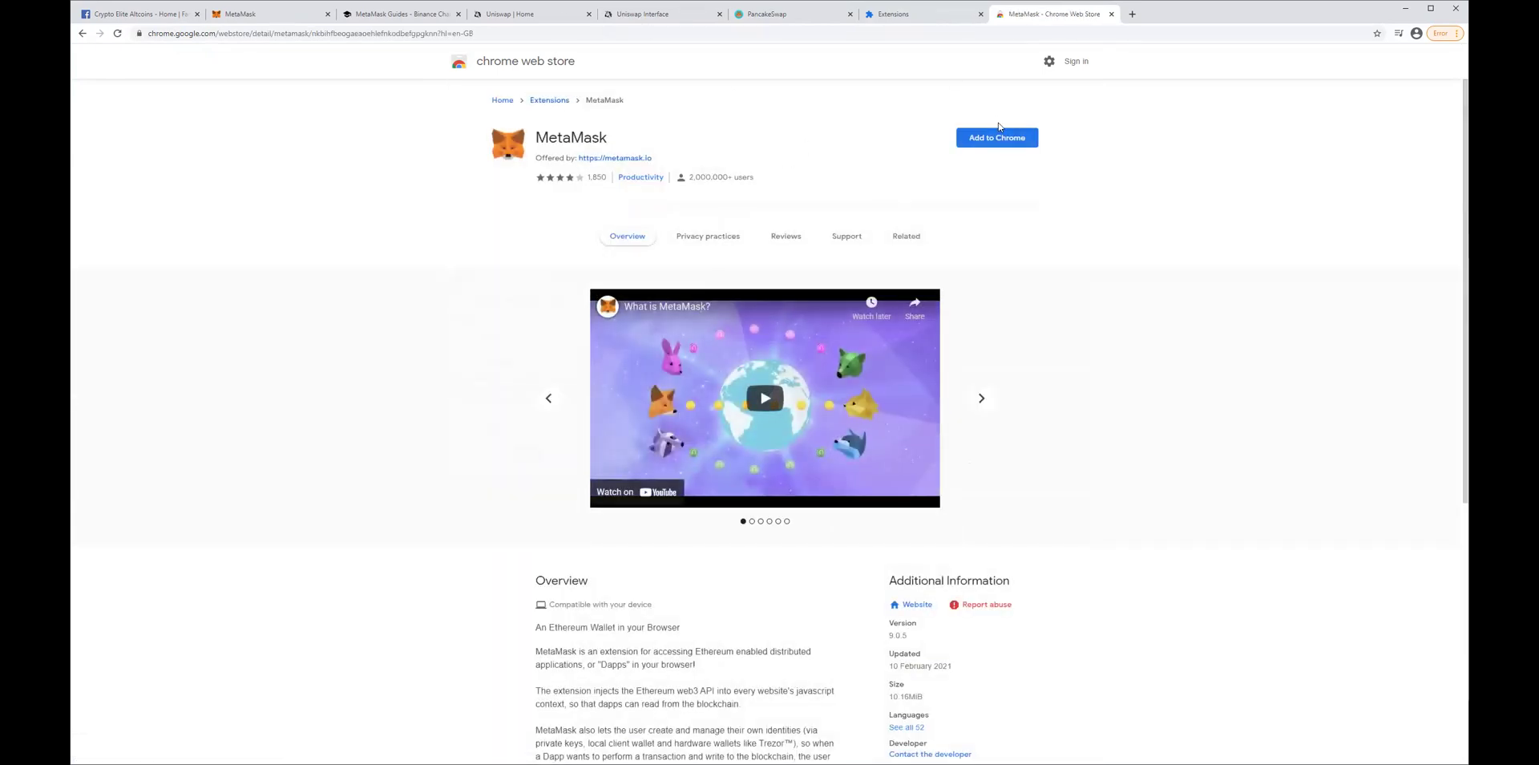
Add the MetaMask extension to Chrome and pin it in the browser
left_click(1002, 139)
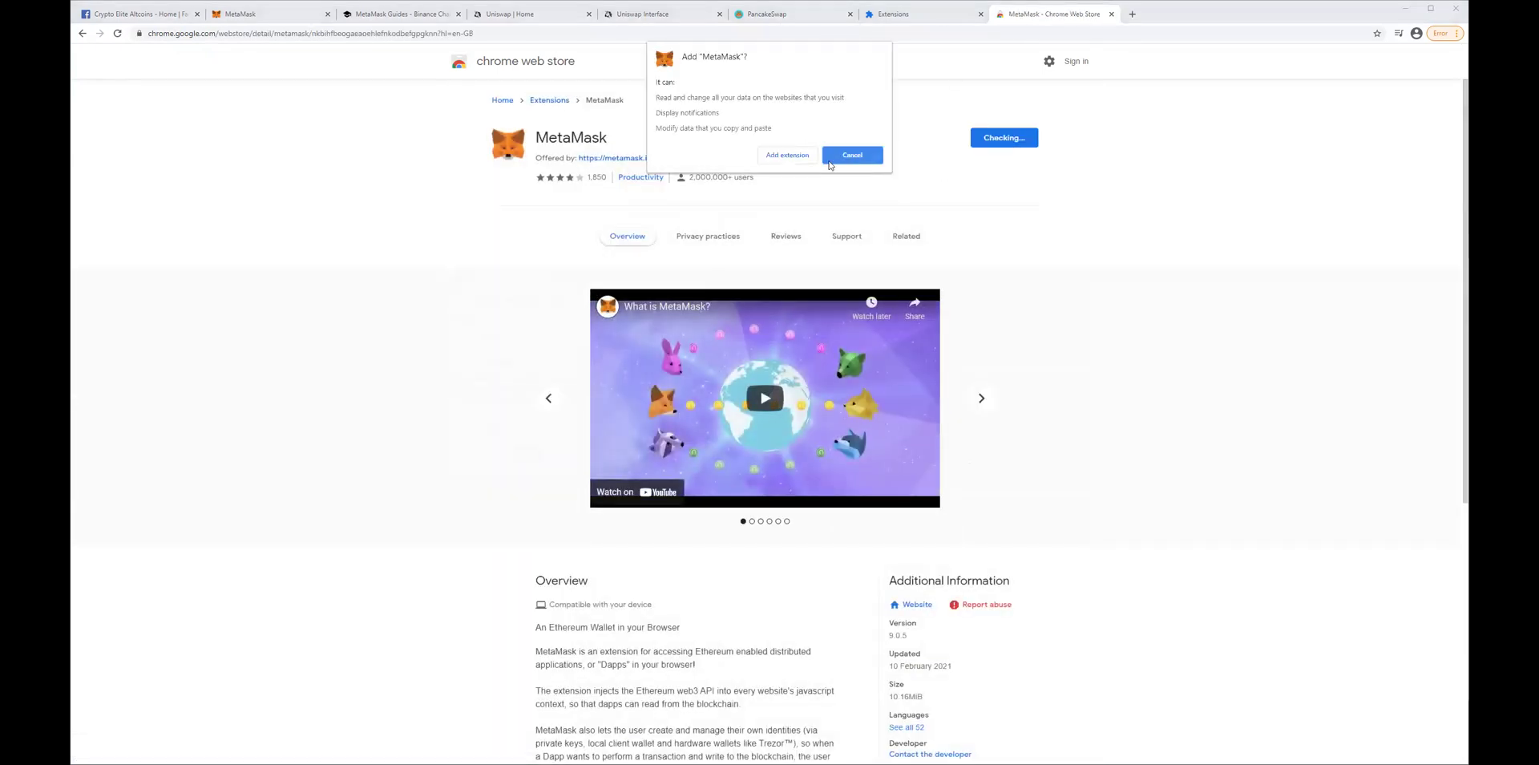
left_click(788, 156)
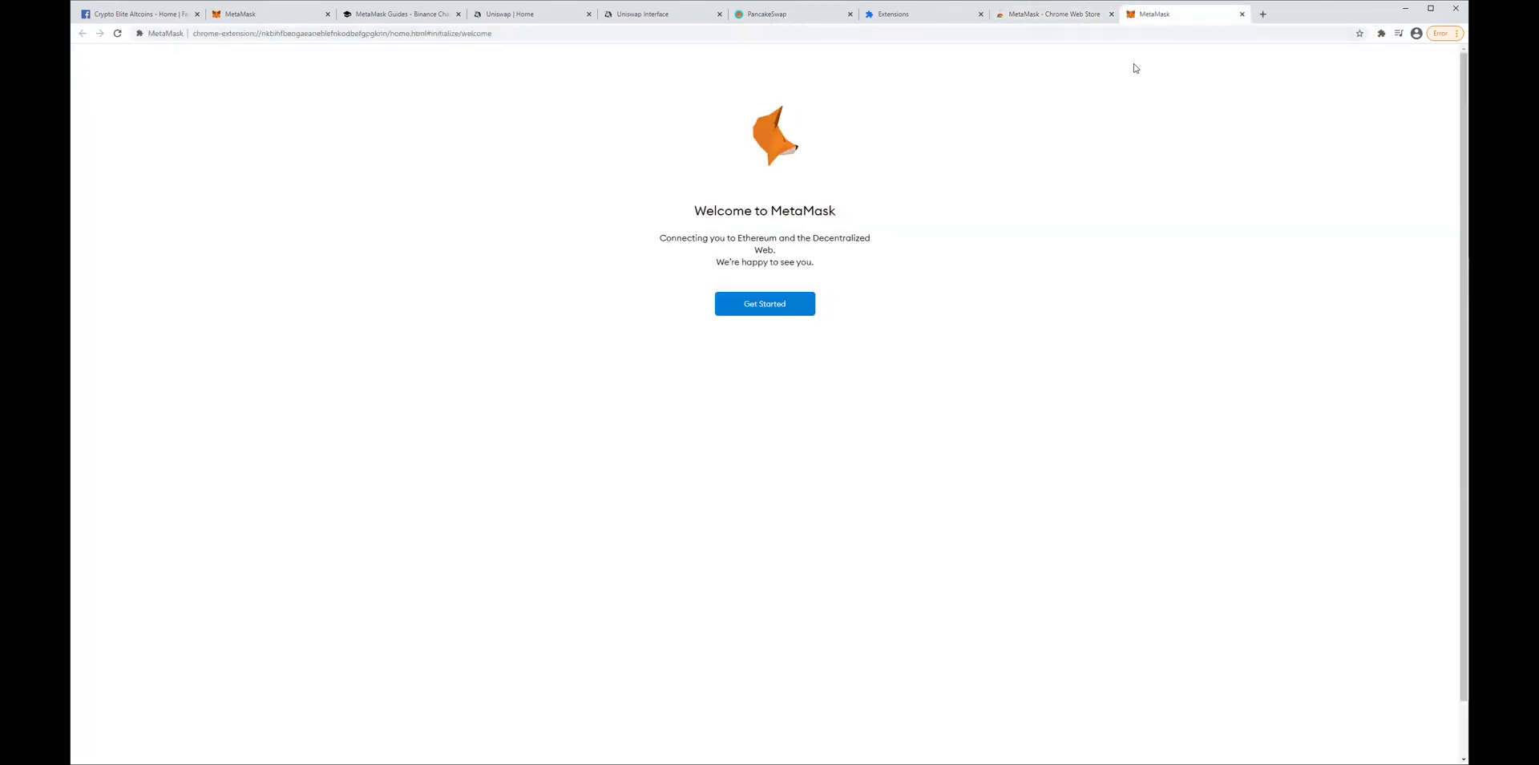
left_click(1382, 35)
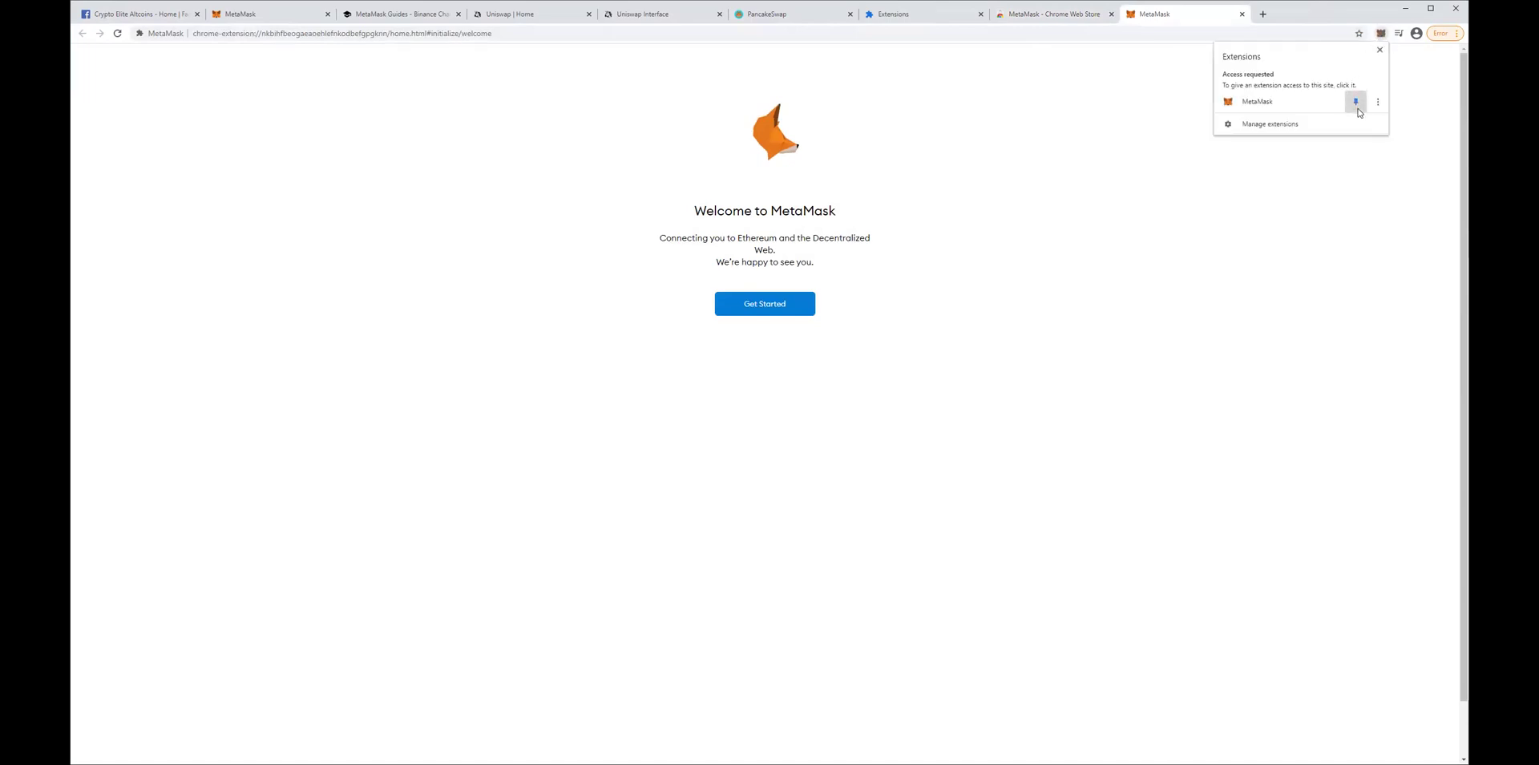
left_click(1356, 106)
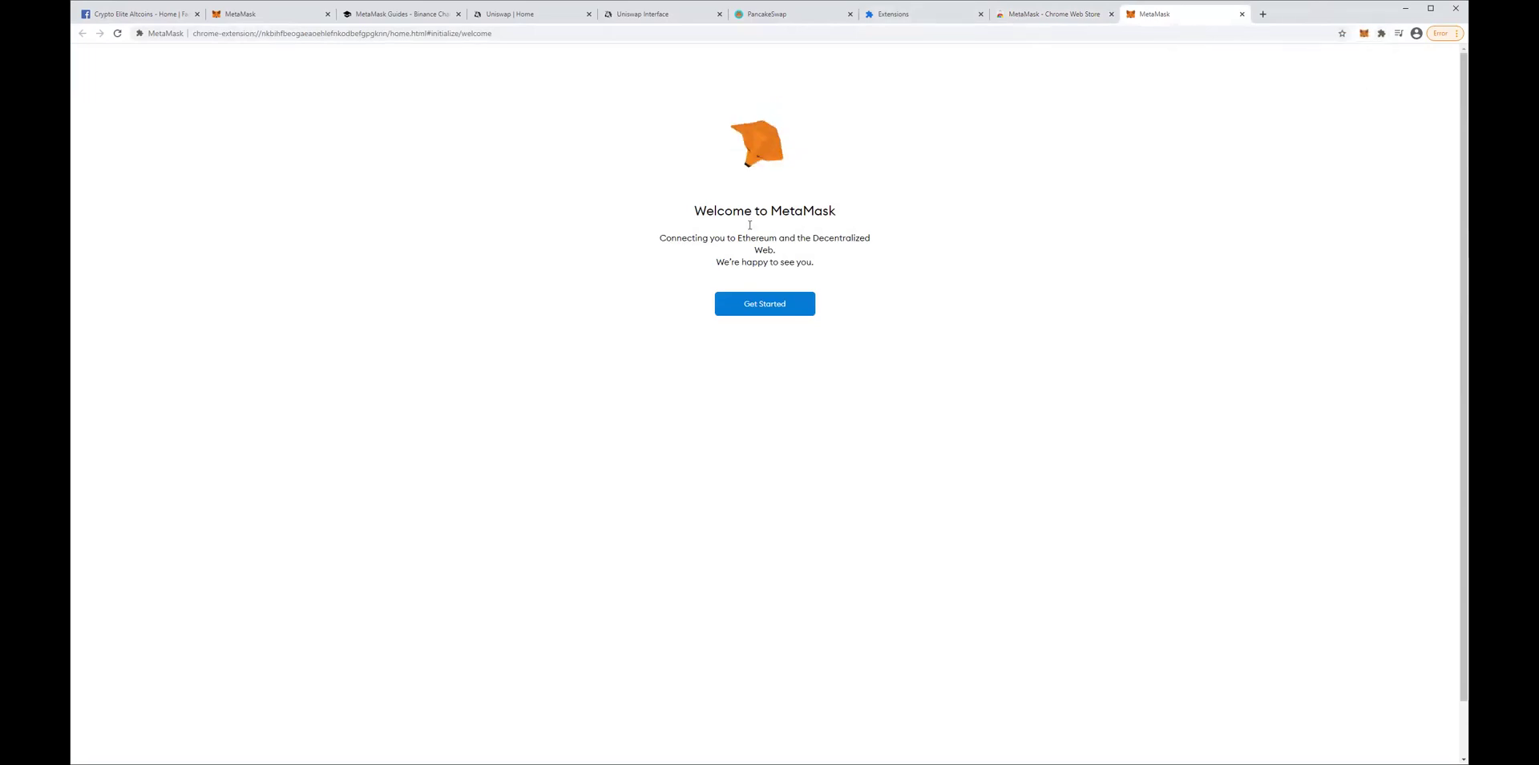
Begin the MetaMask setup by choosing to create a new wallet and agreeing to share usage data
left_click(750, 303)
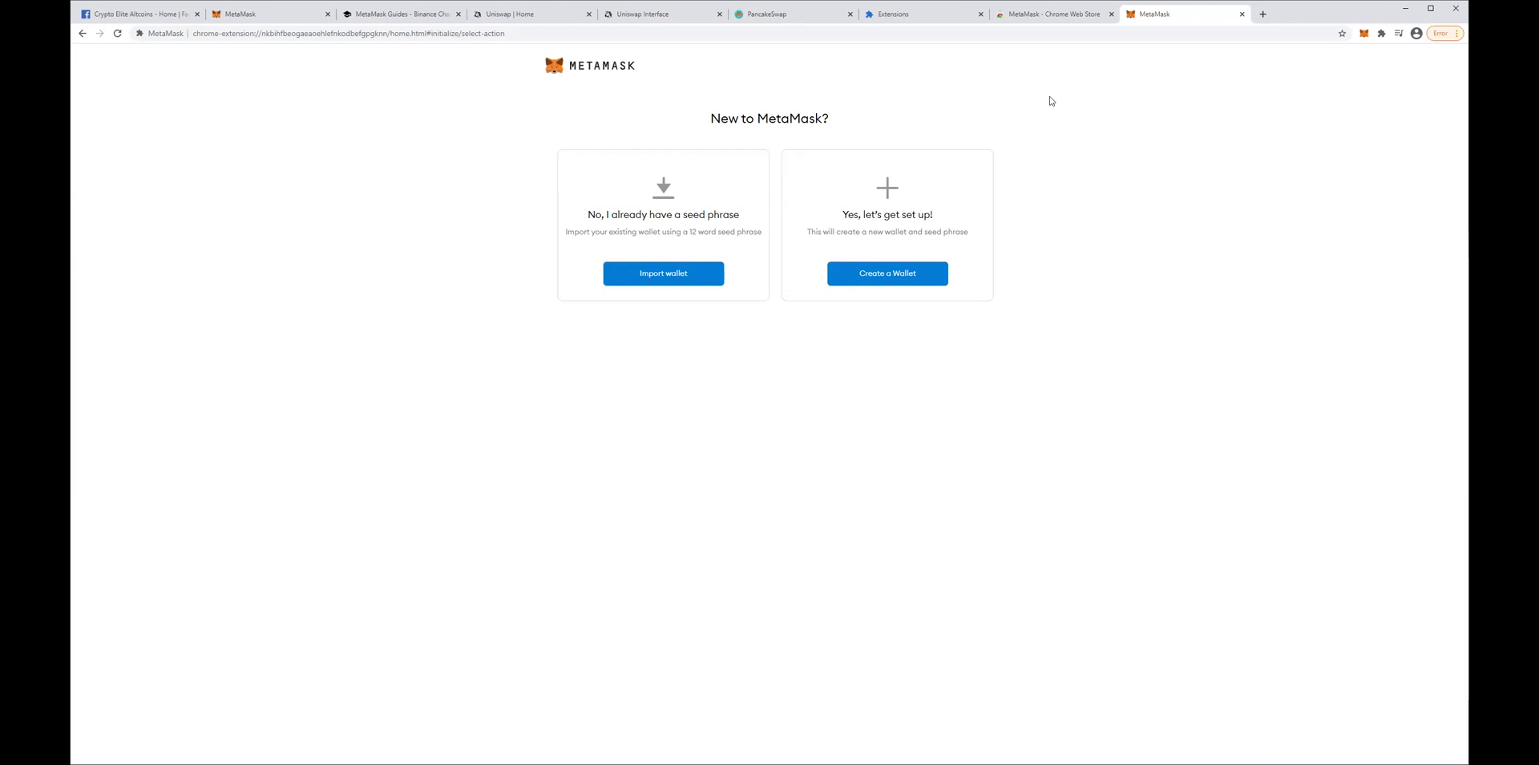
left_click(901, 275)
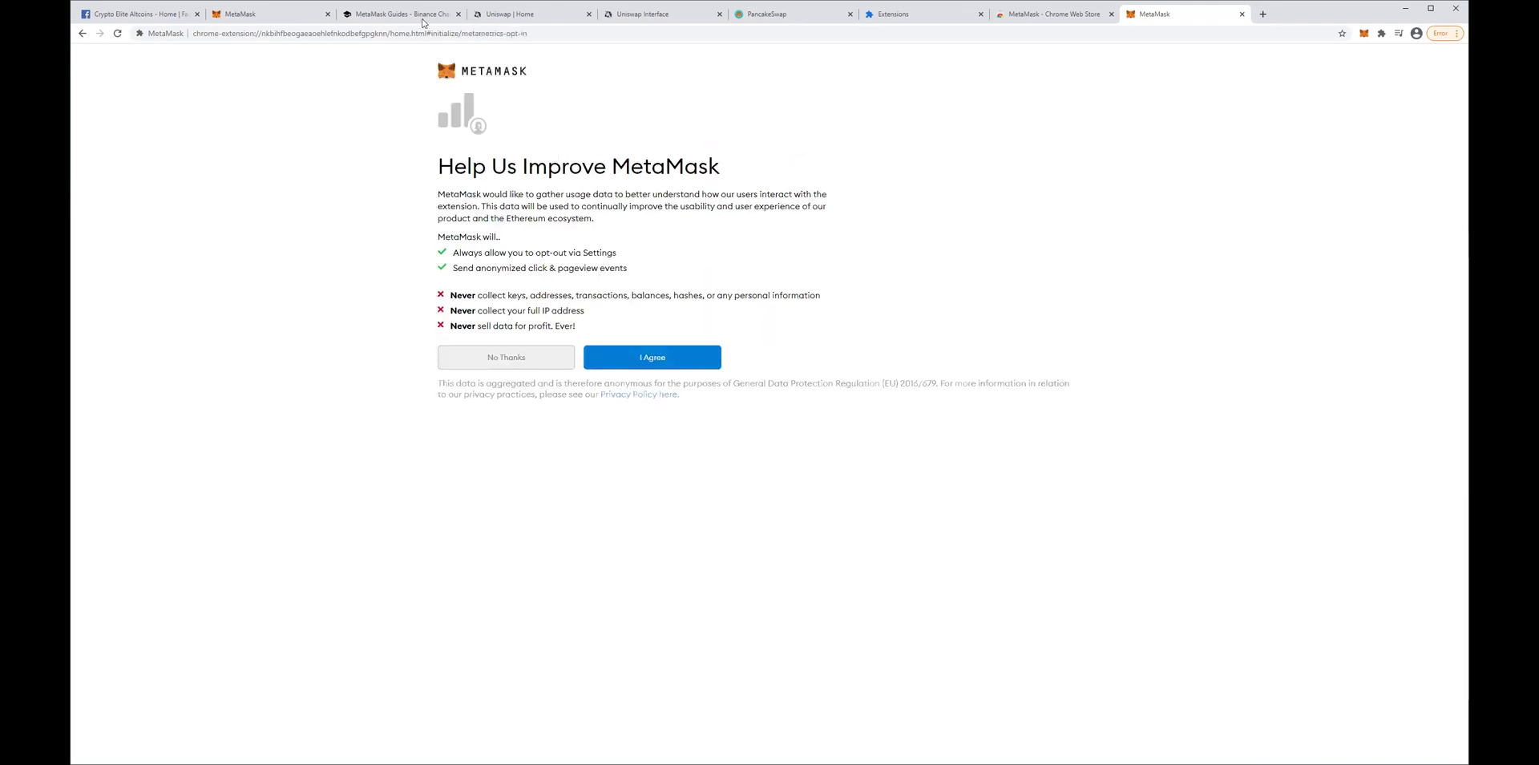
left_click(652, 356)
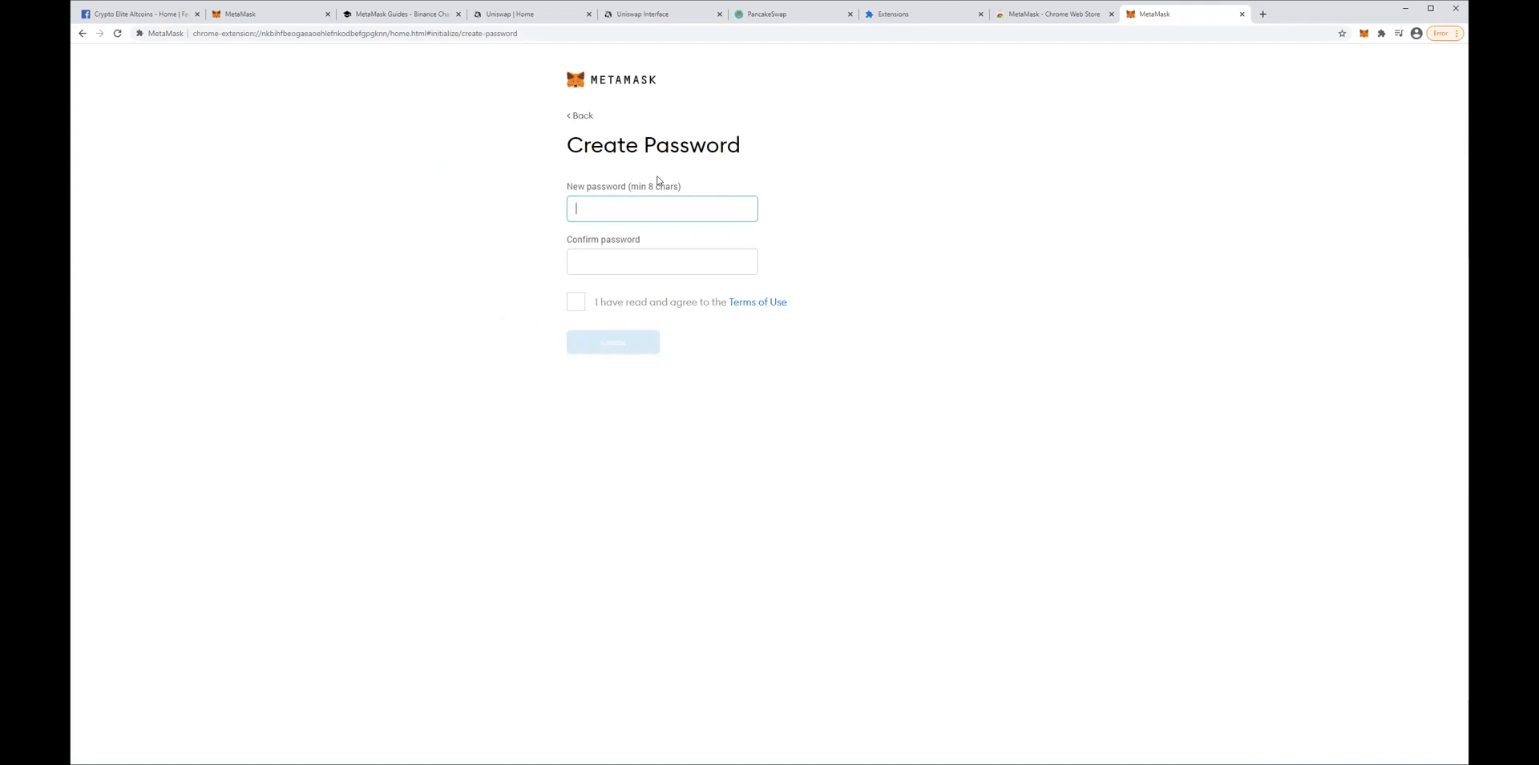
Enter and confirm the new wallet password, accept the Terms of Use and create the wallet
type("*********")
key("Tab")
type("*********")
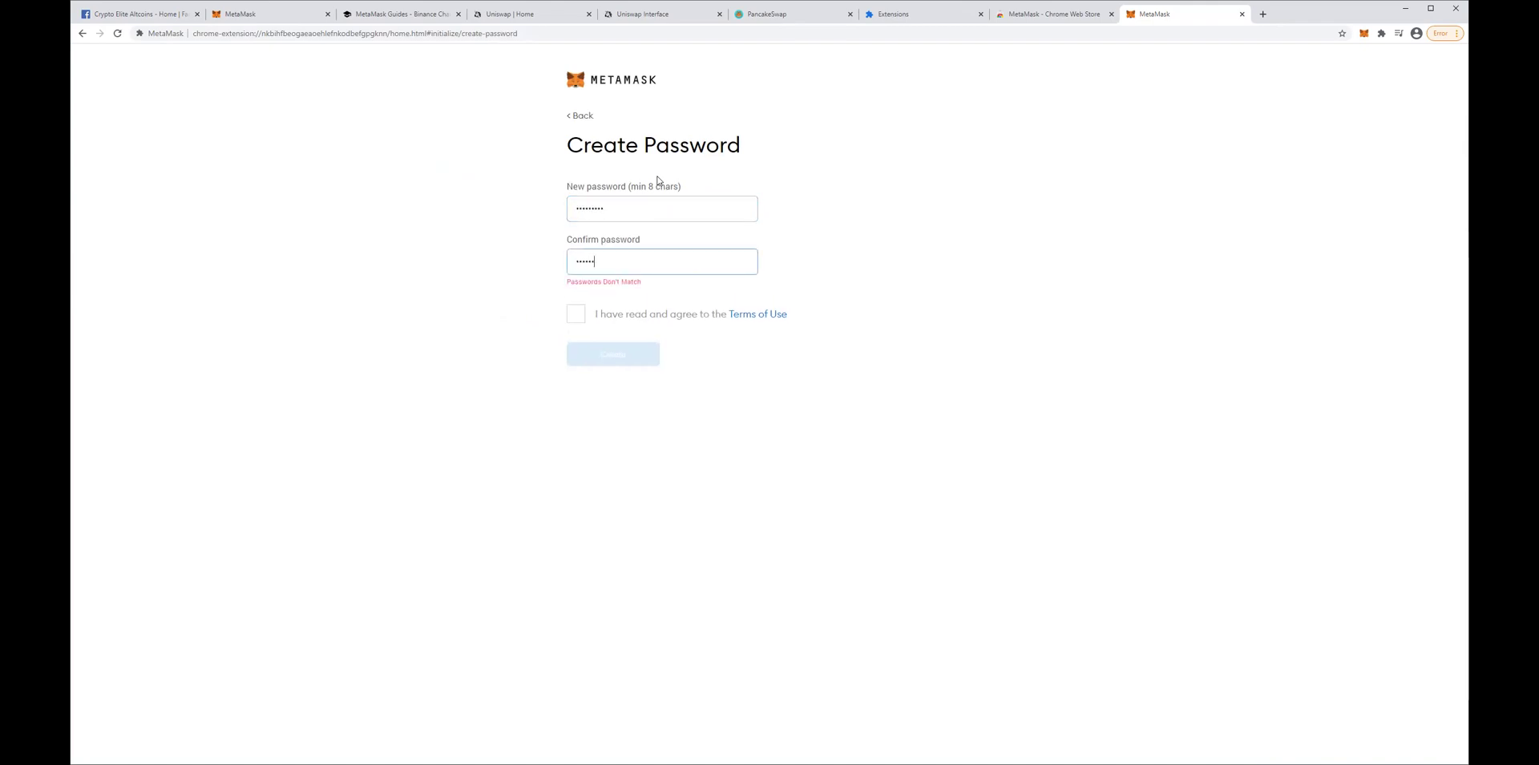
left_click(573, 305)
left_click(607, 343)
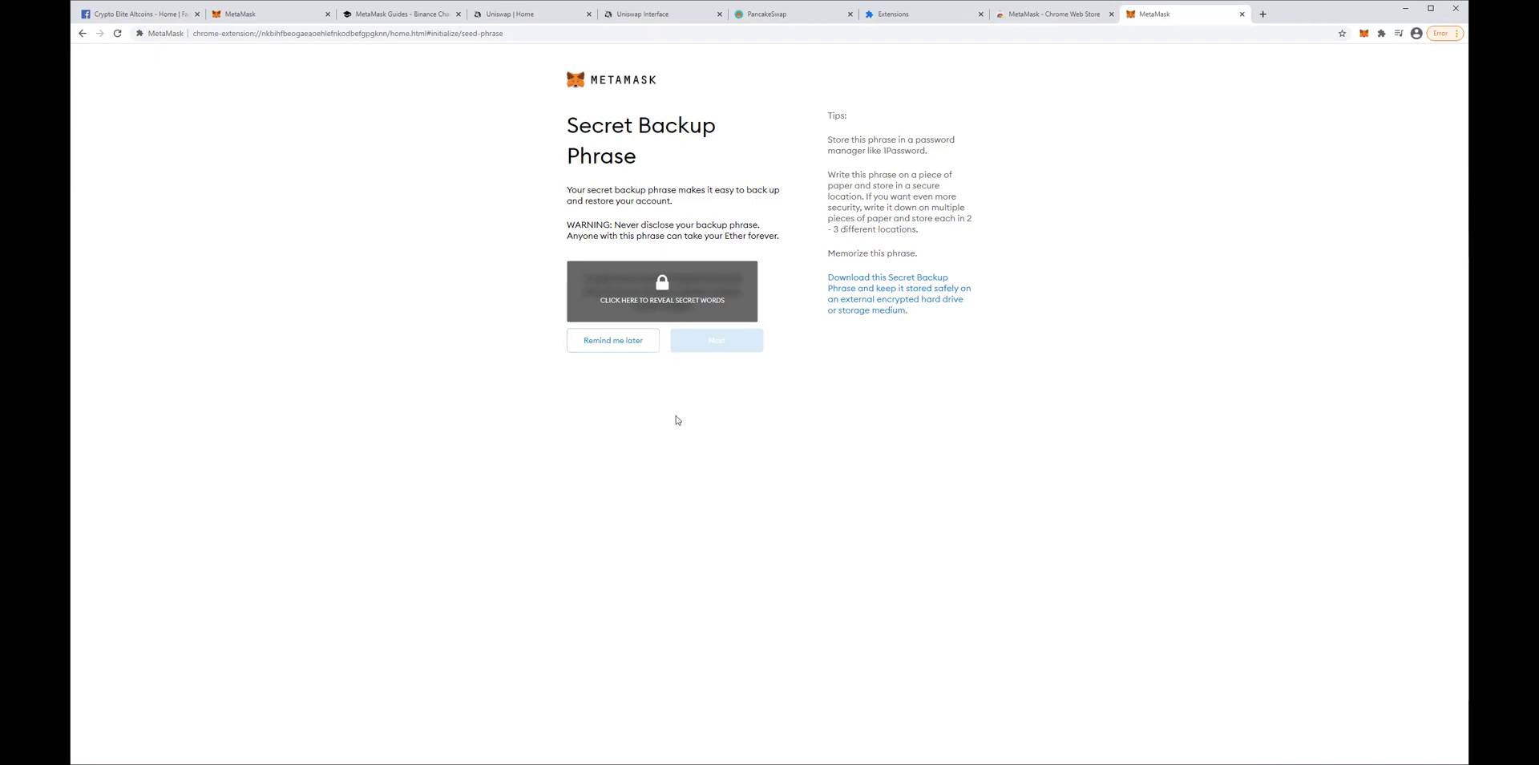
Postpone the secret backup phrase and open token swapping from the introductory dialog
left_click(611, 347)
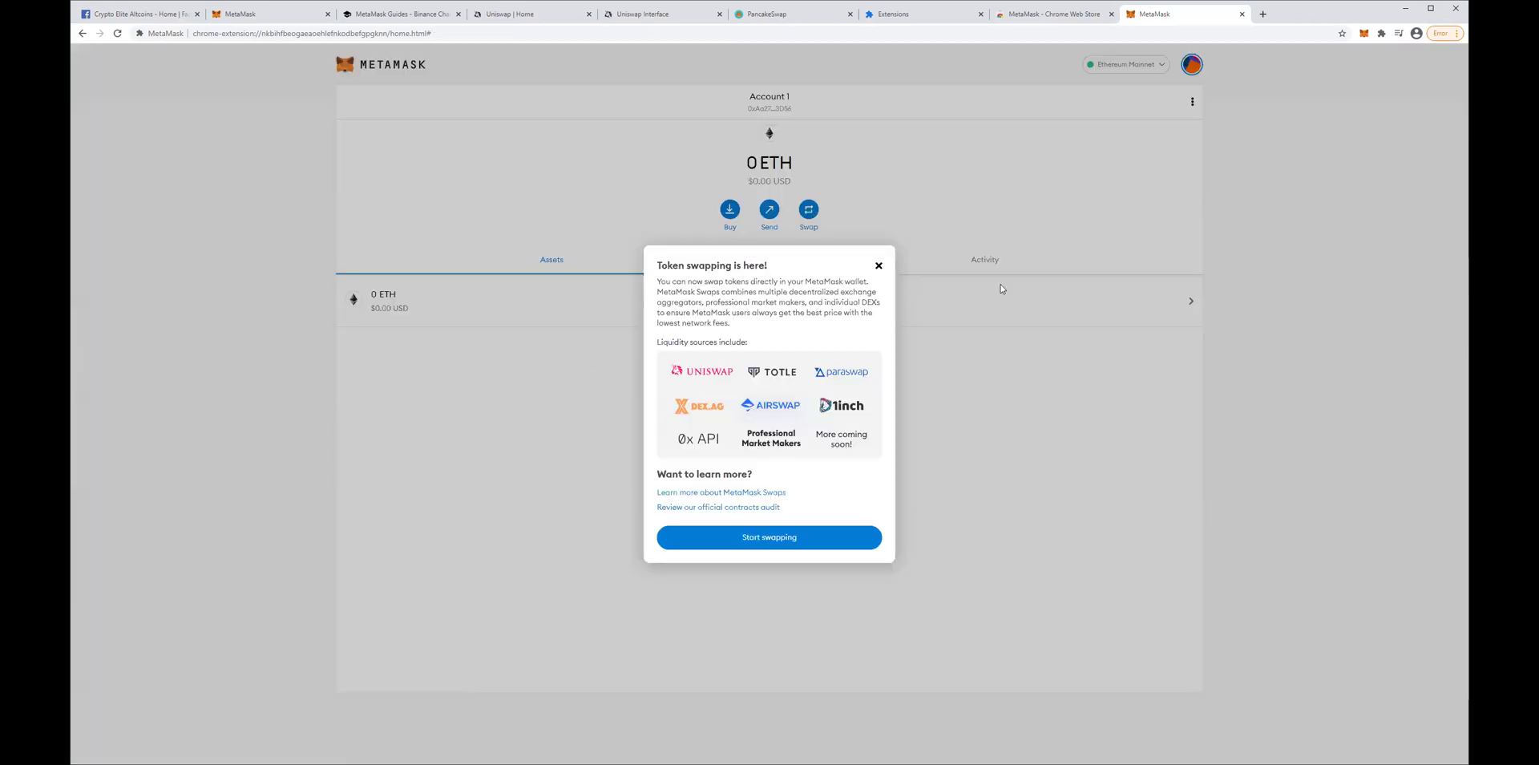
left_click(774, 542)
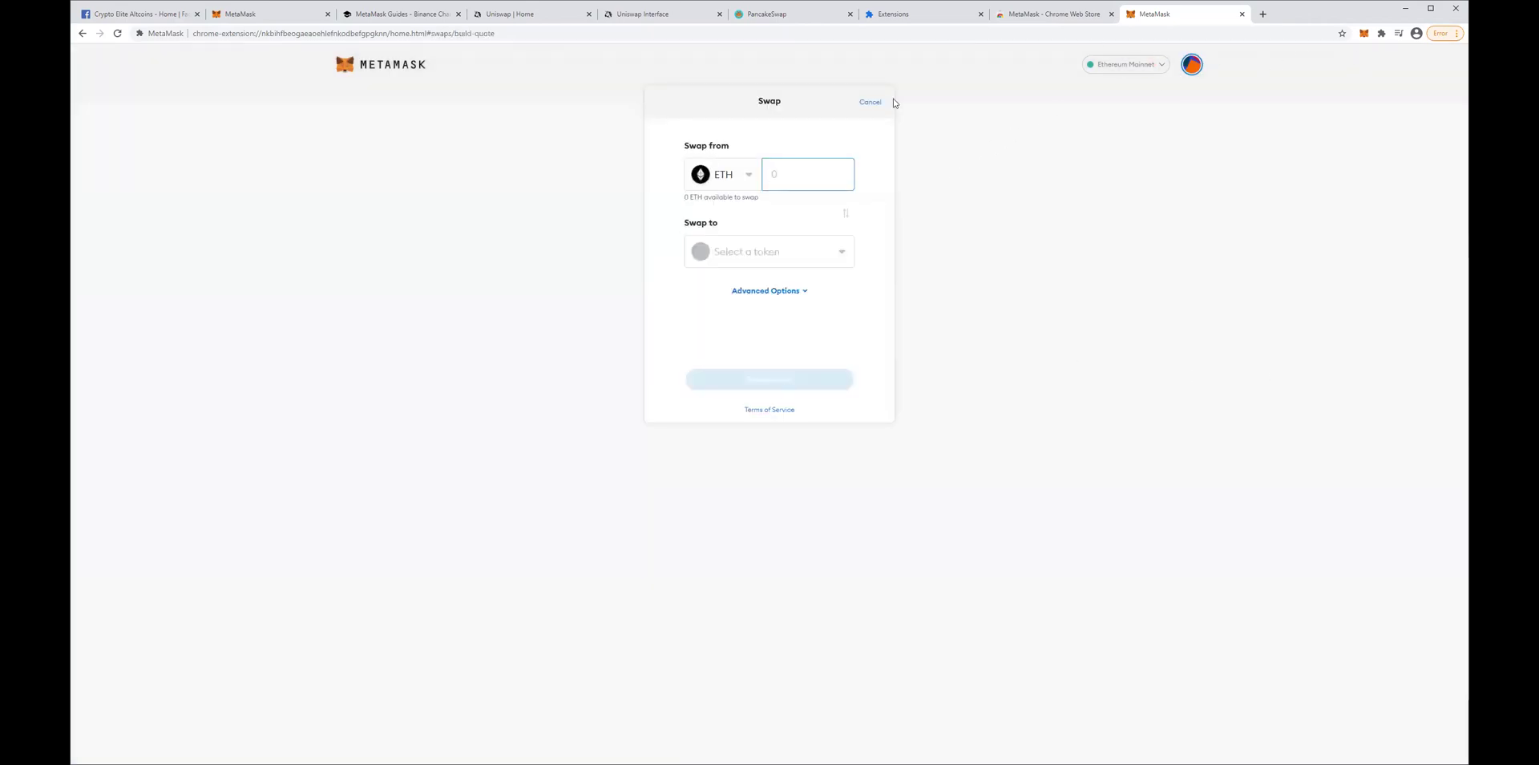
Open the MetaMask extension and display its list of available networks
left_click(1360, 37)
left_click(1292, 64)
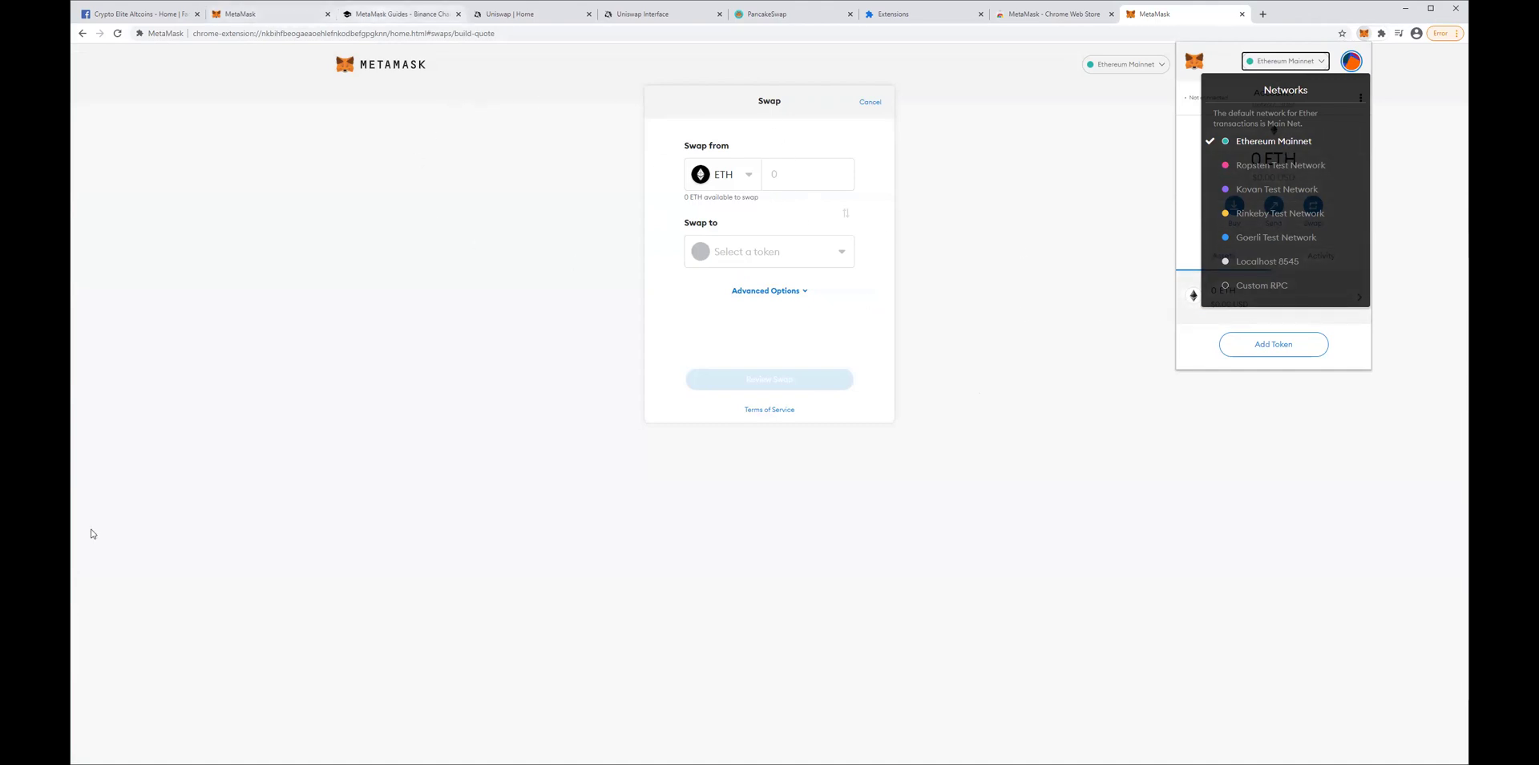
left_click(458, 14)
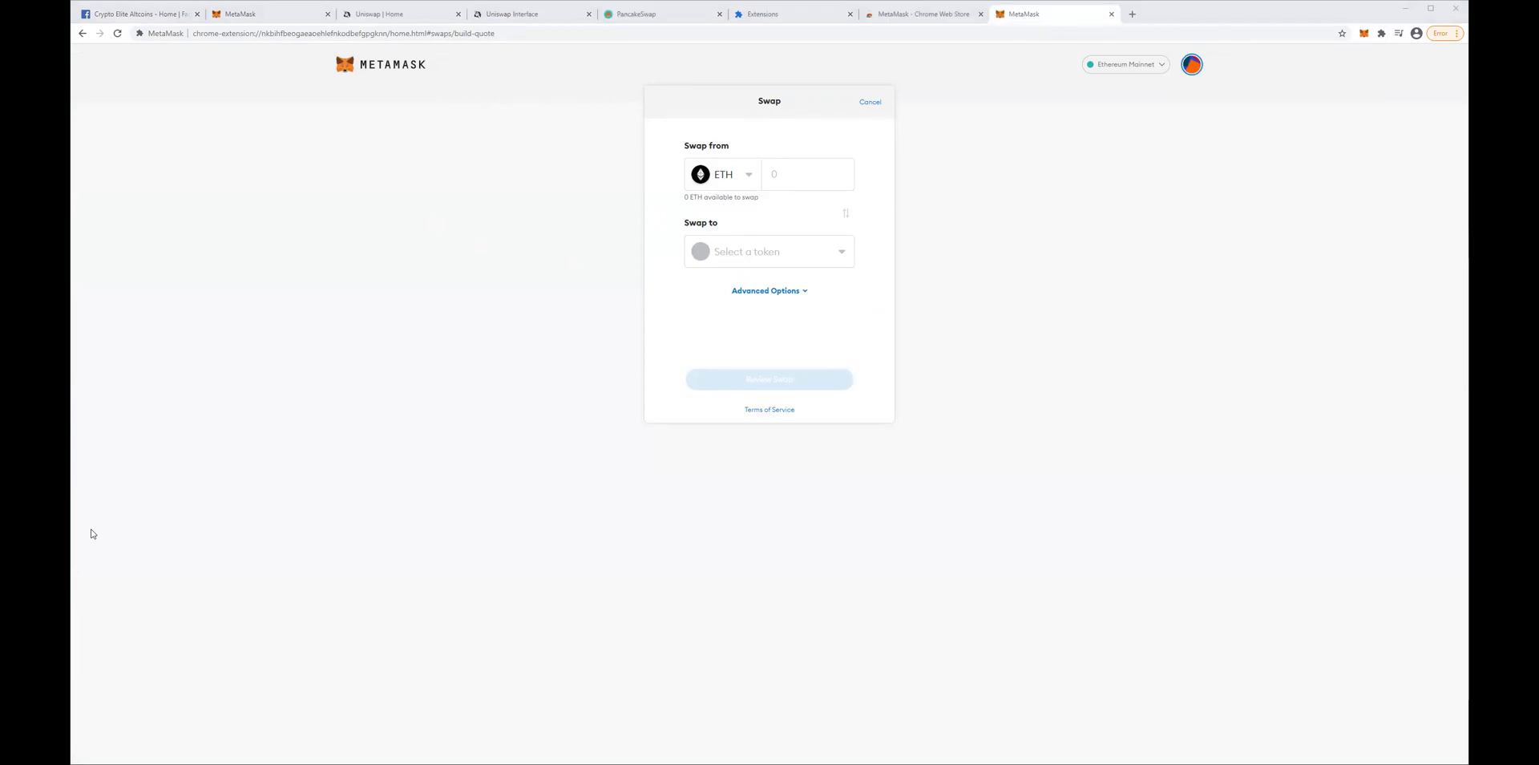
key("ctrl+shift+t")
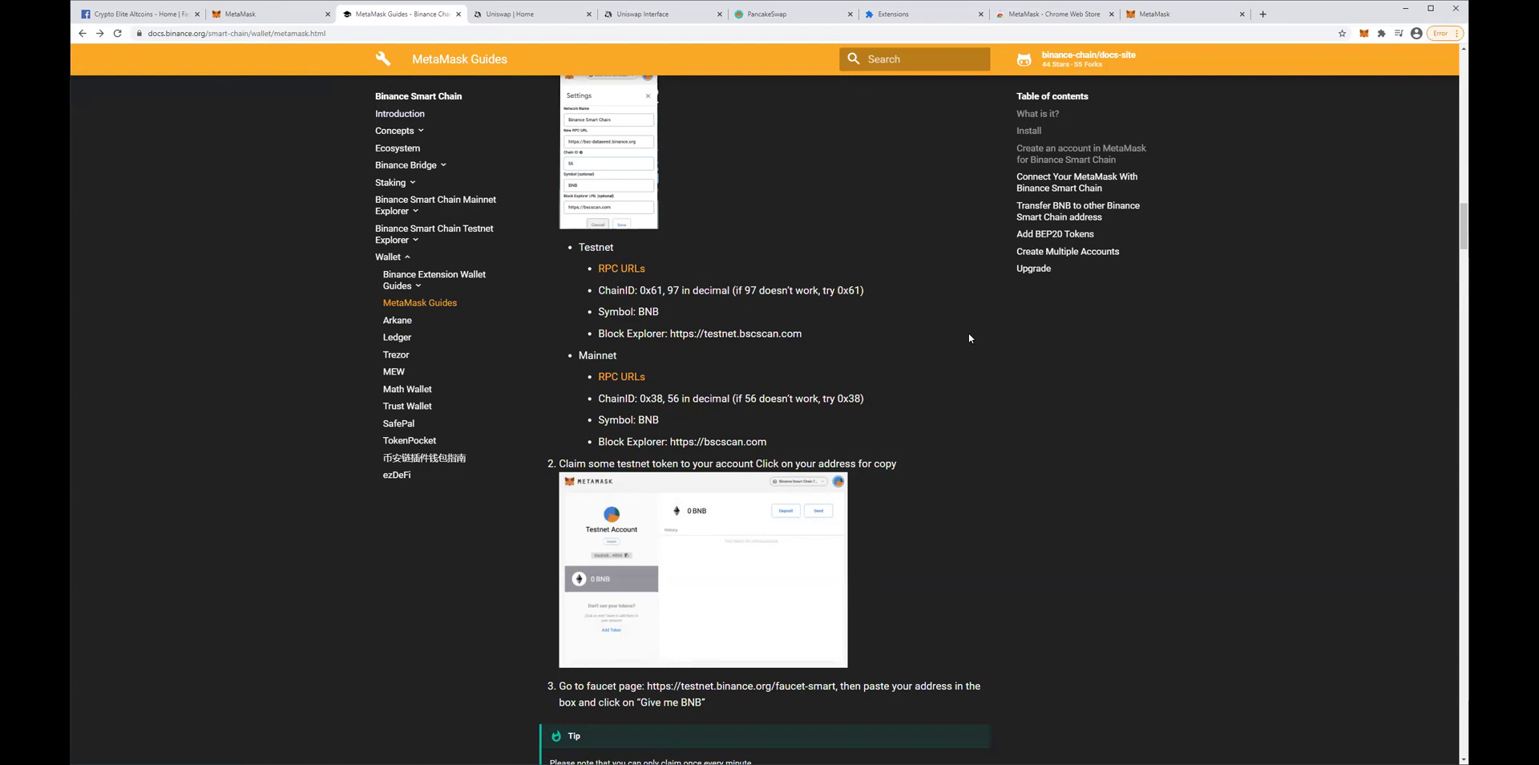
left_click(630, 271)
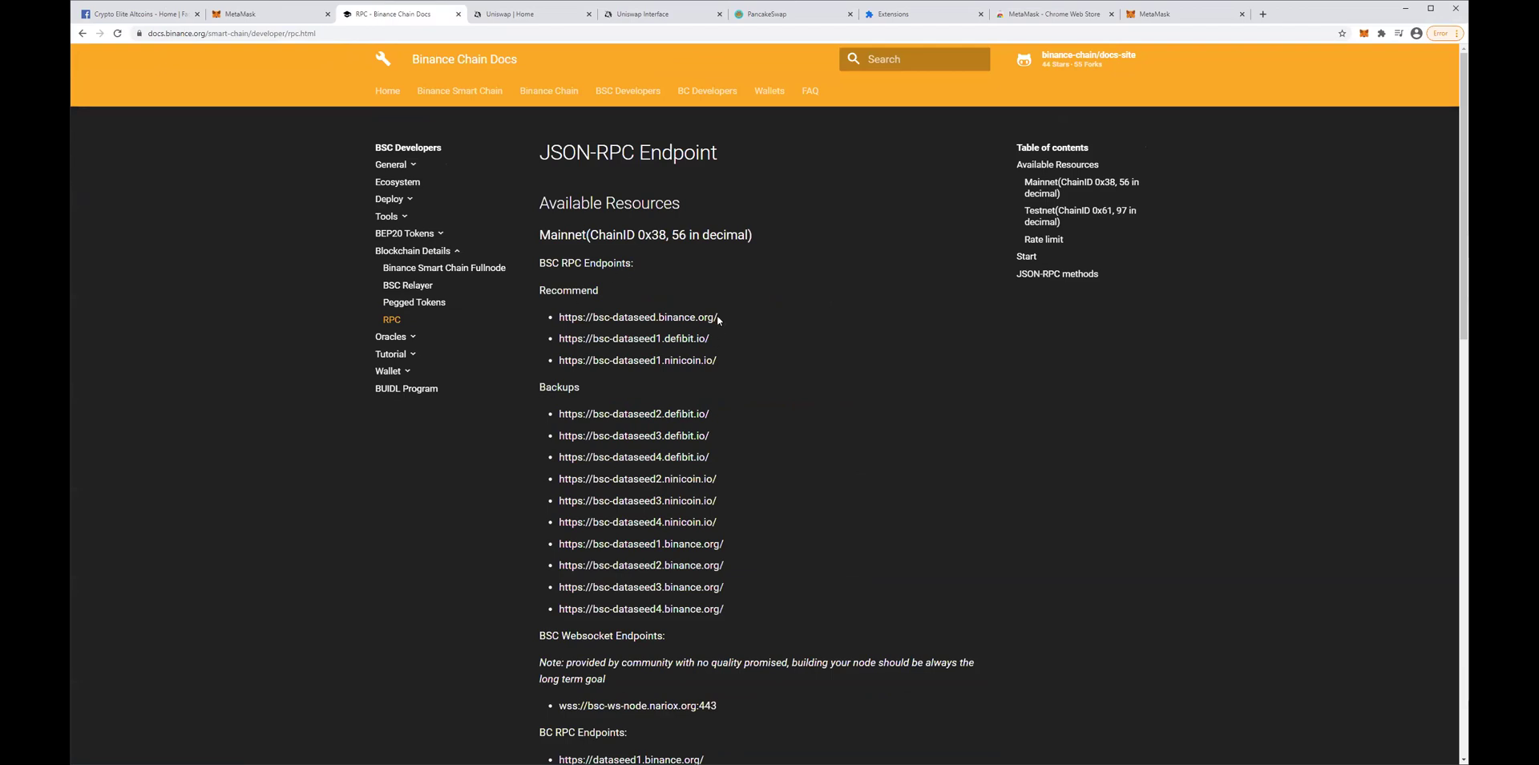
left_click_drag(718, 319, 560, 318)
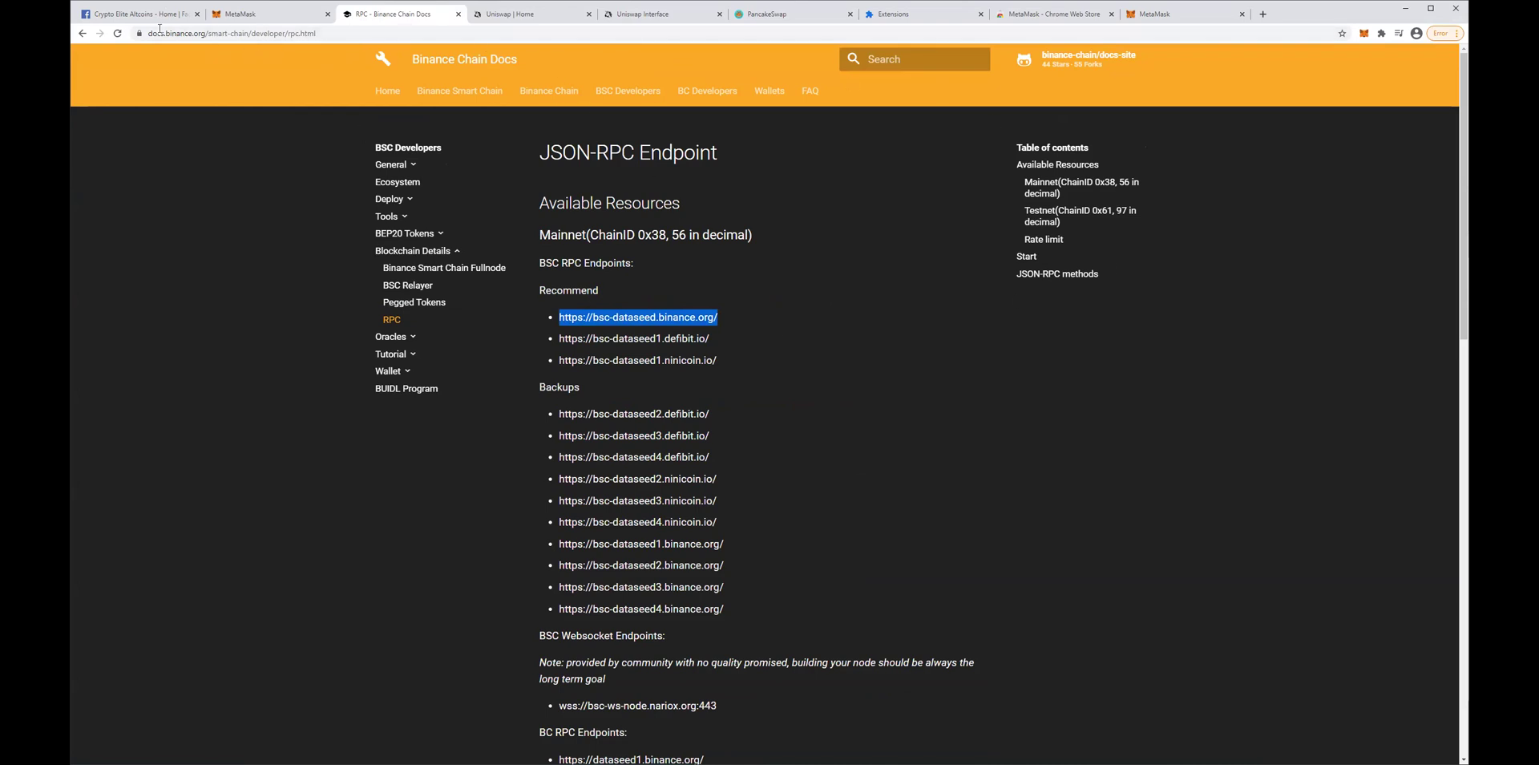
left_click(82, 34)
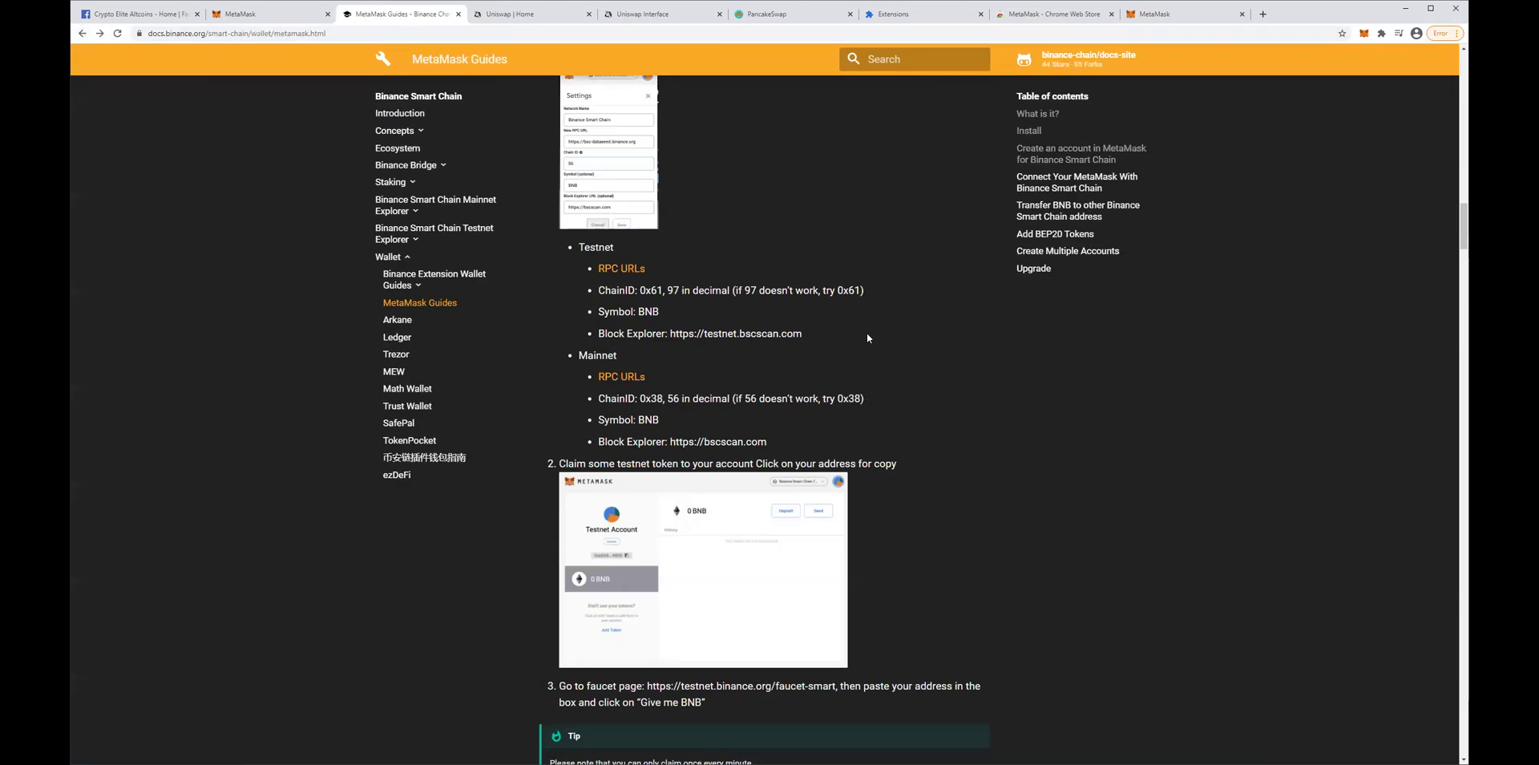
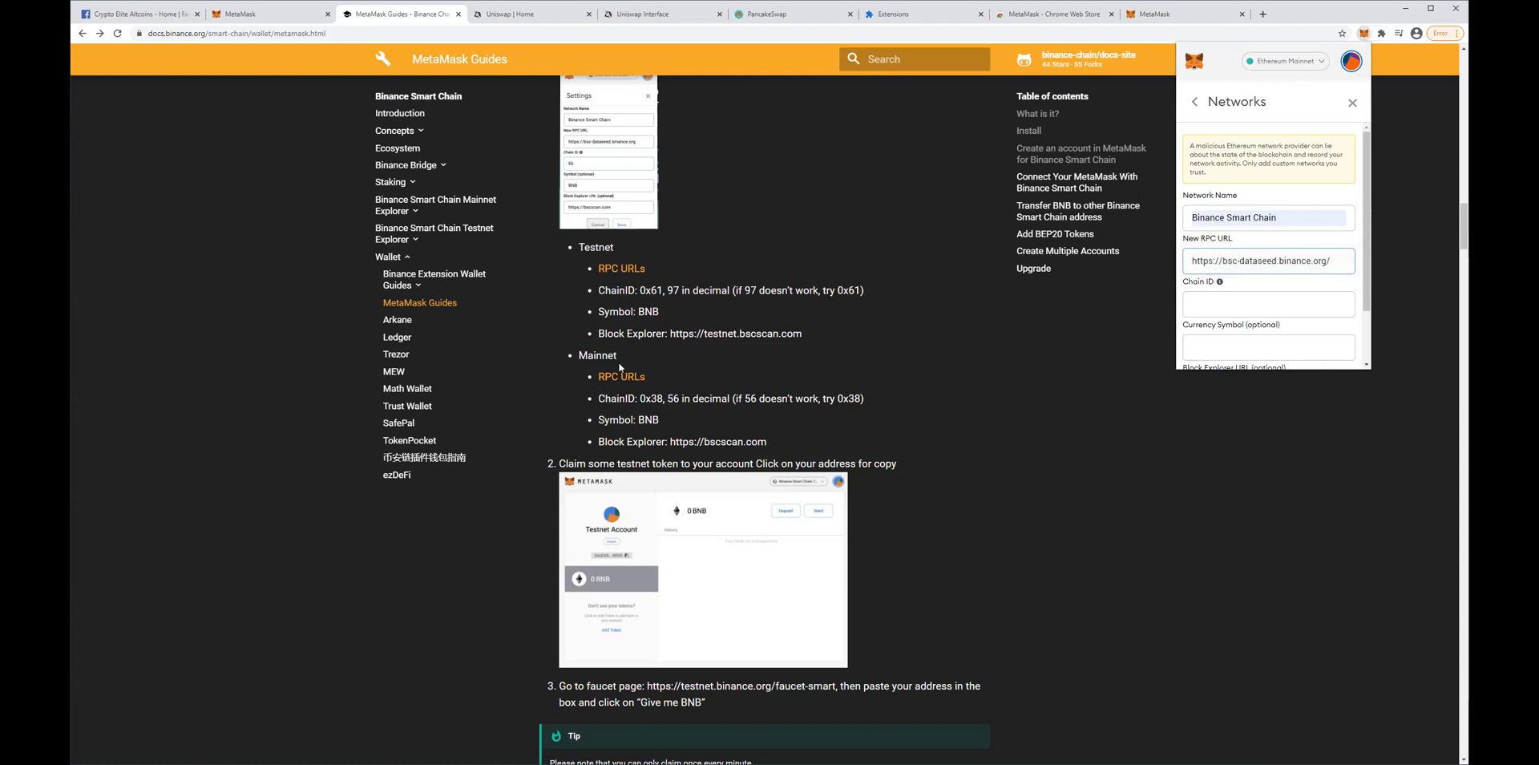
Look up the mainnet chain ID in the Binance guide and highlight its decimal value, 56
left_click(1251, 302)
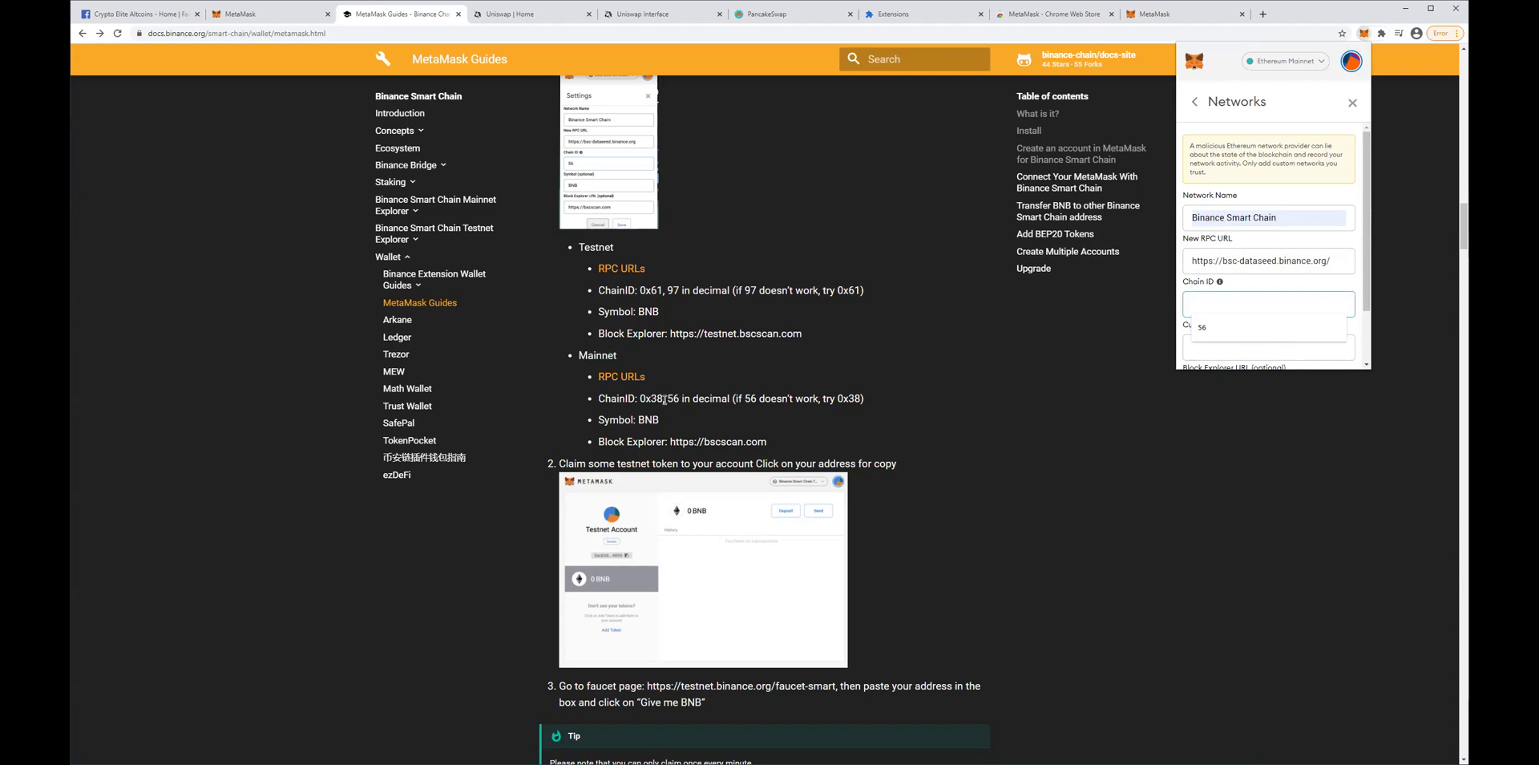
left_click_drag(665, 398, 730, 398)
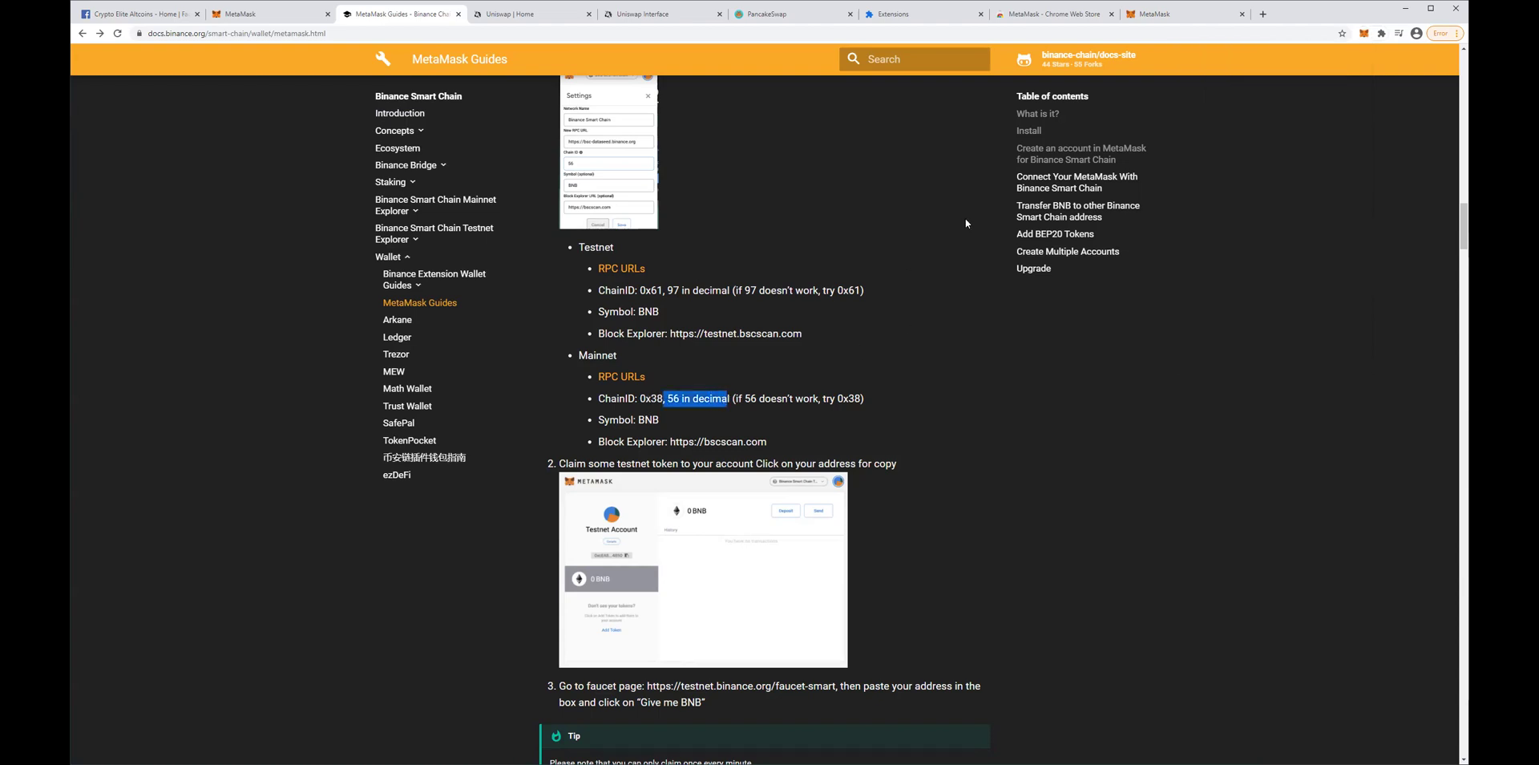
left_click(1363, 33)
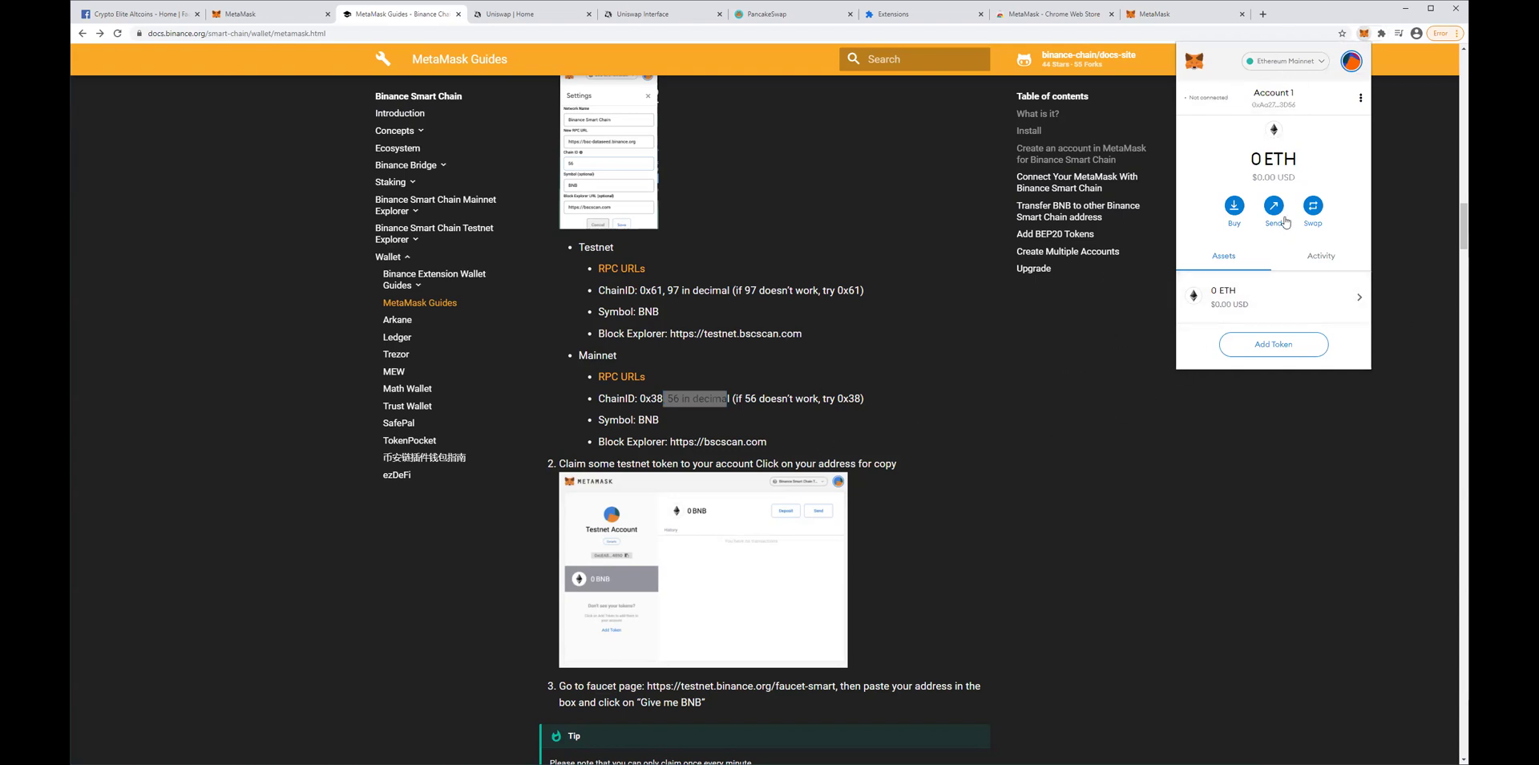
left_click(1308, 64)
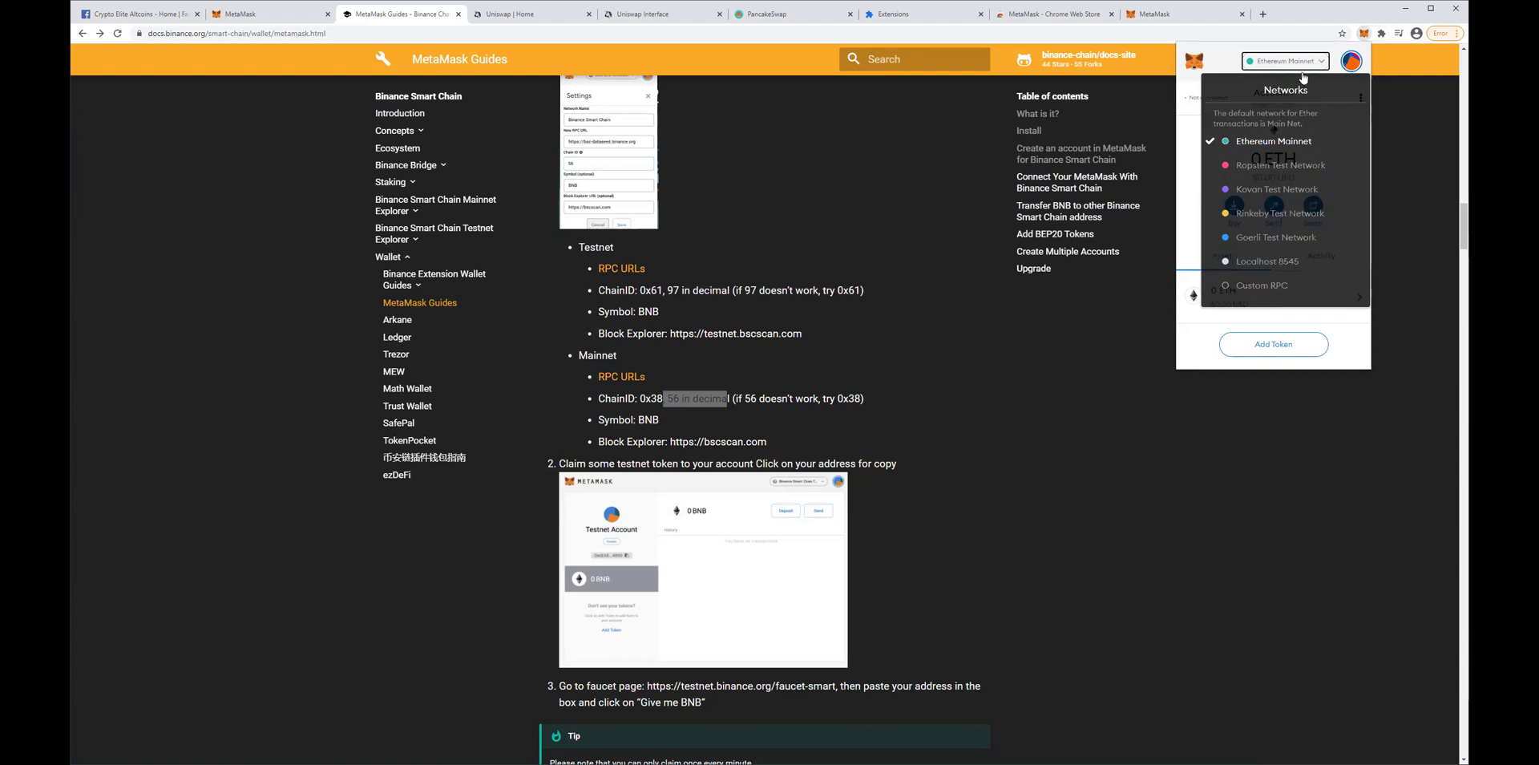
left_click(1262, 286)
left_click(1260, 216)
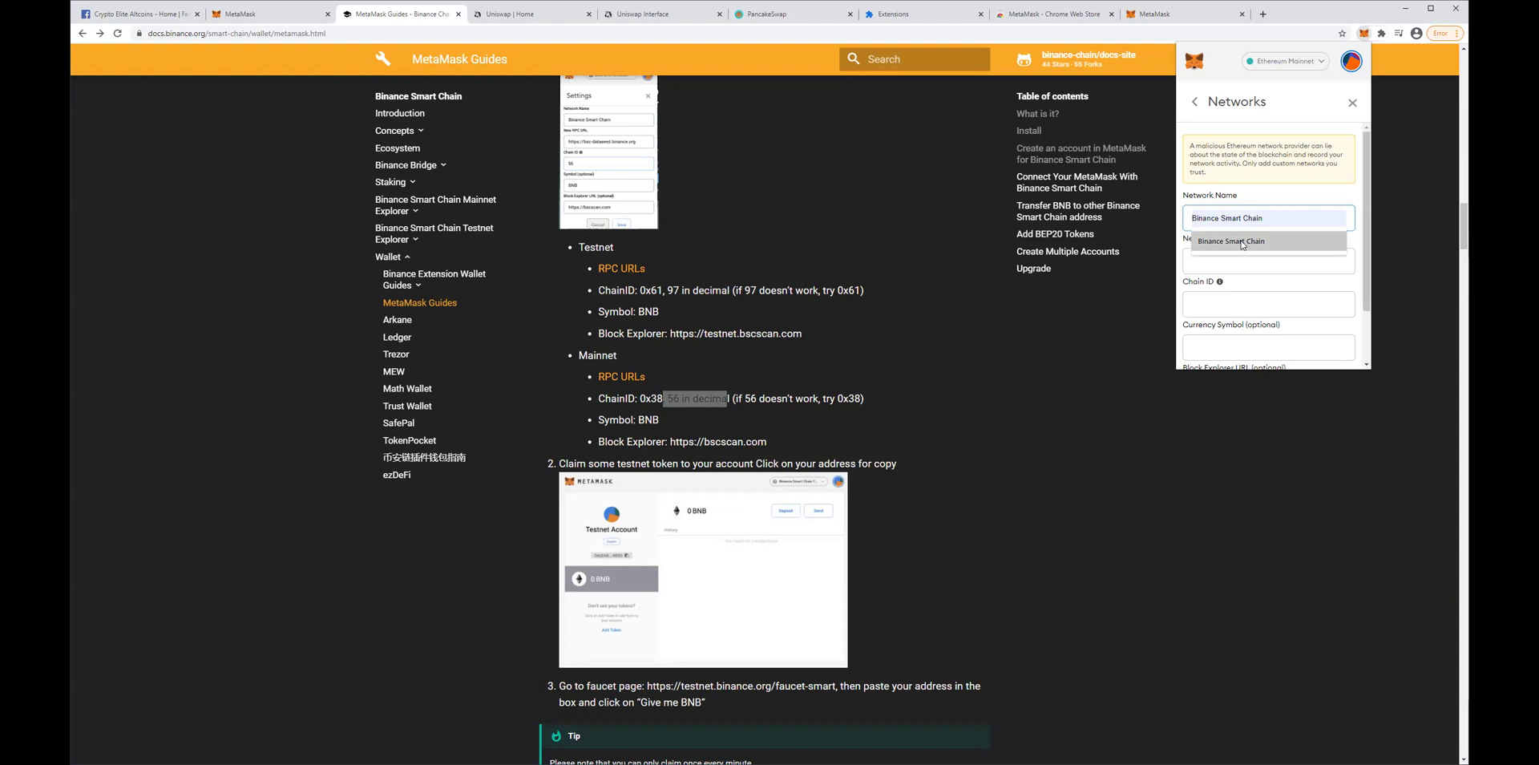
left_click(1224, 247)
left_click(1238, 260)
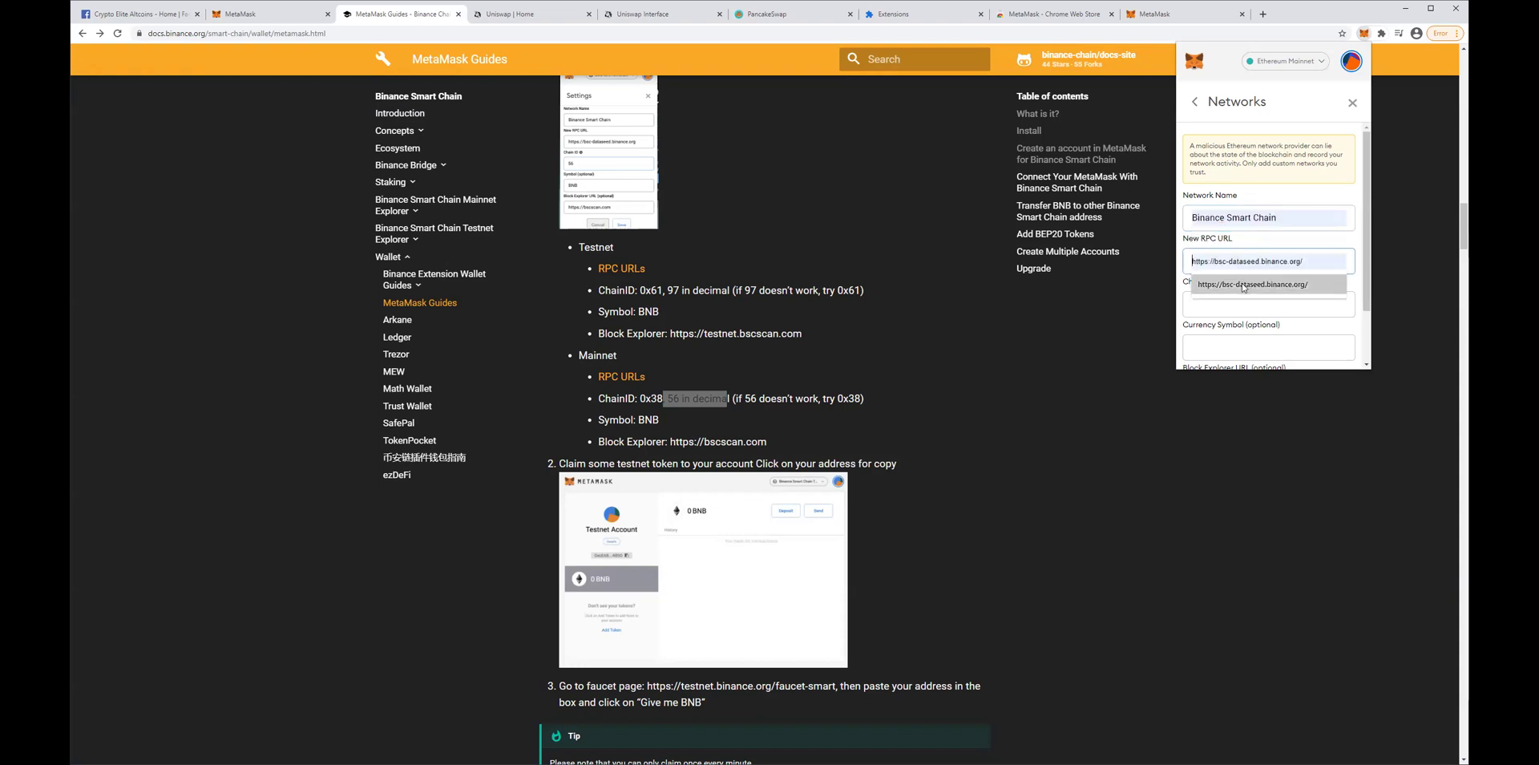
left_click(1243, 285)
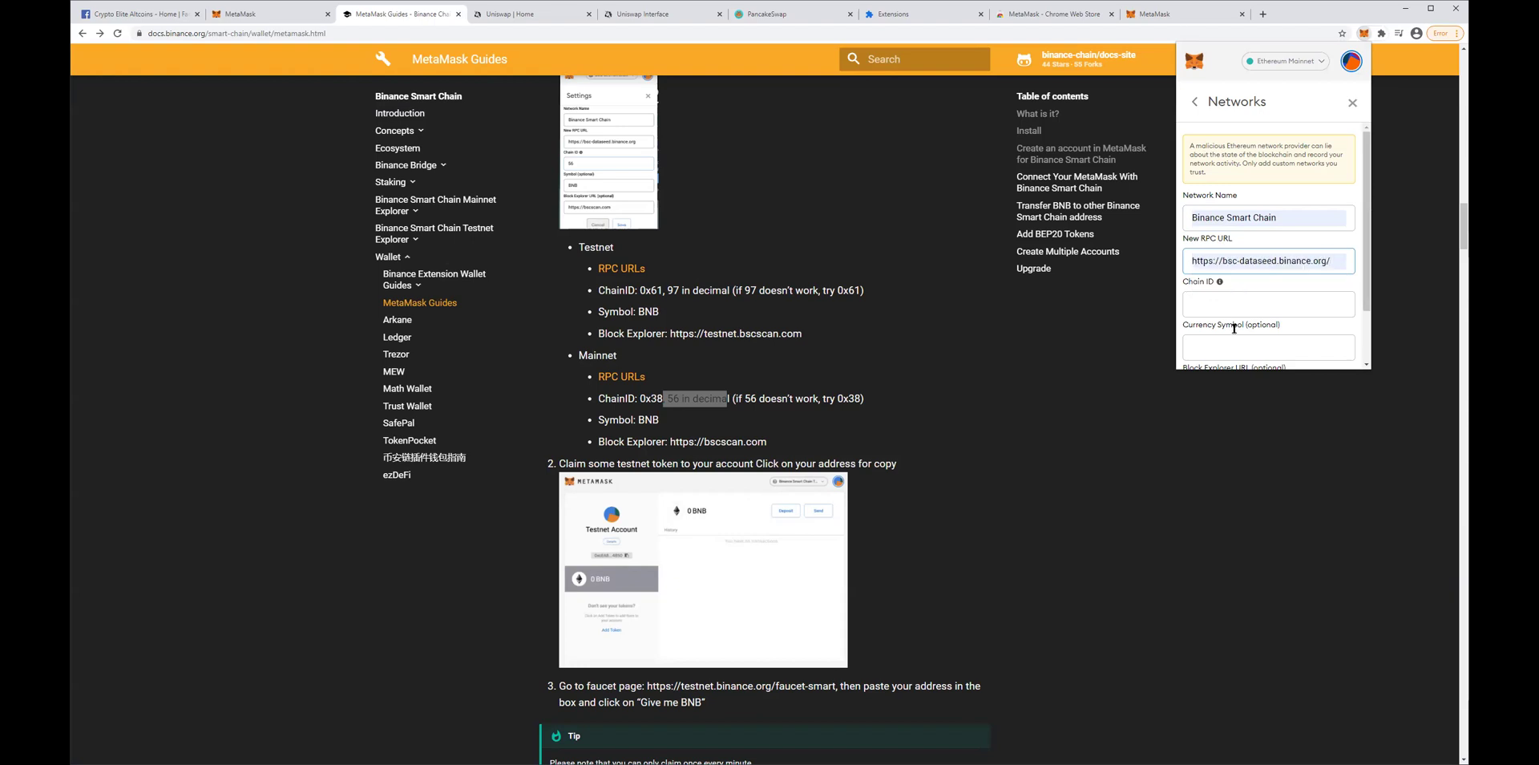
left_click(1215, 309)
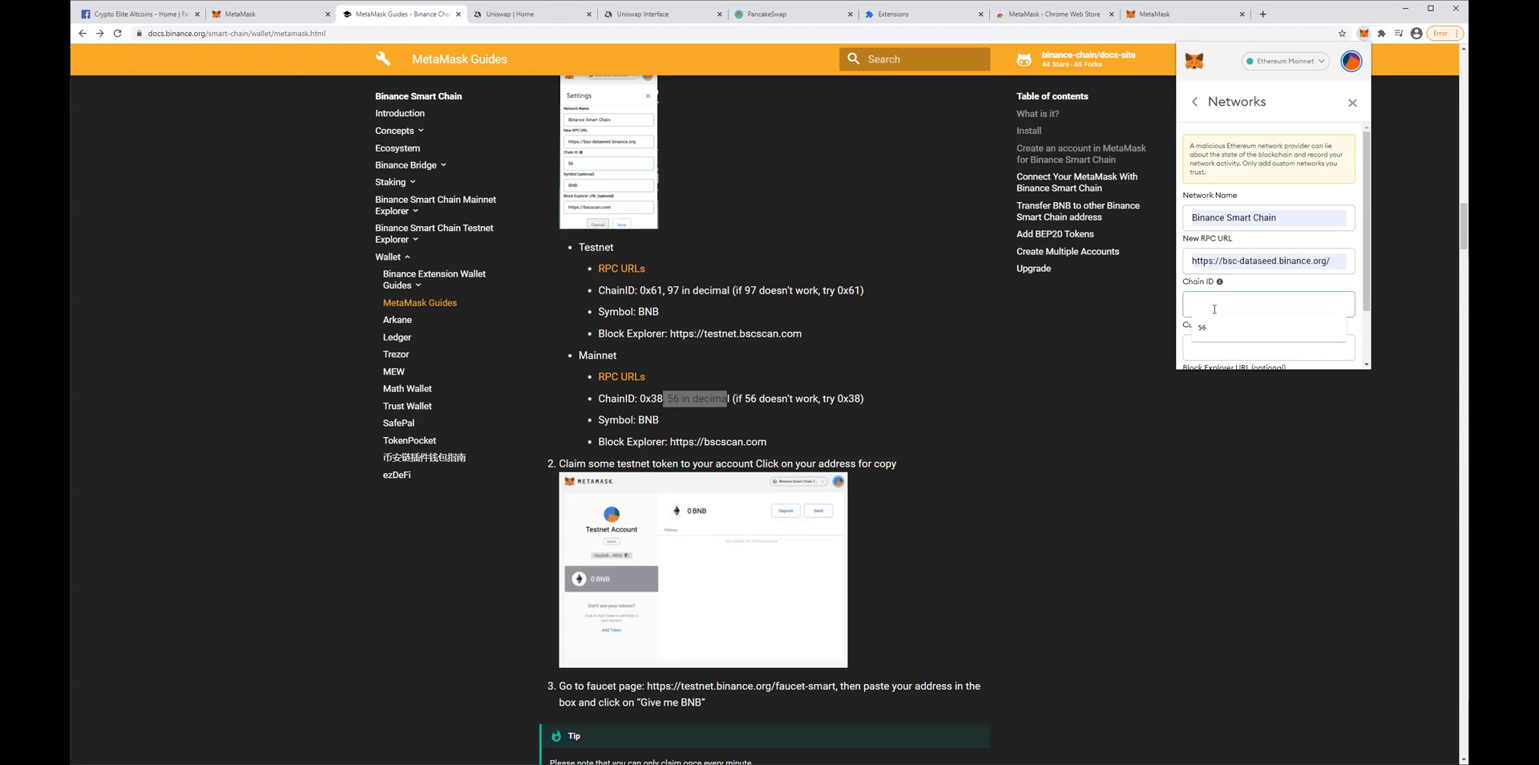
type("56")
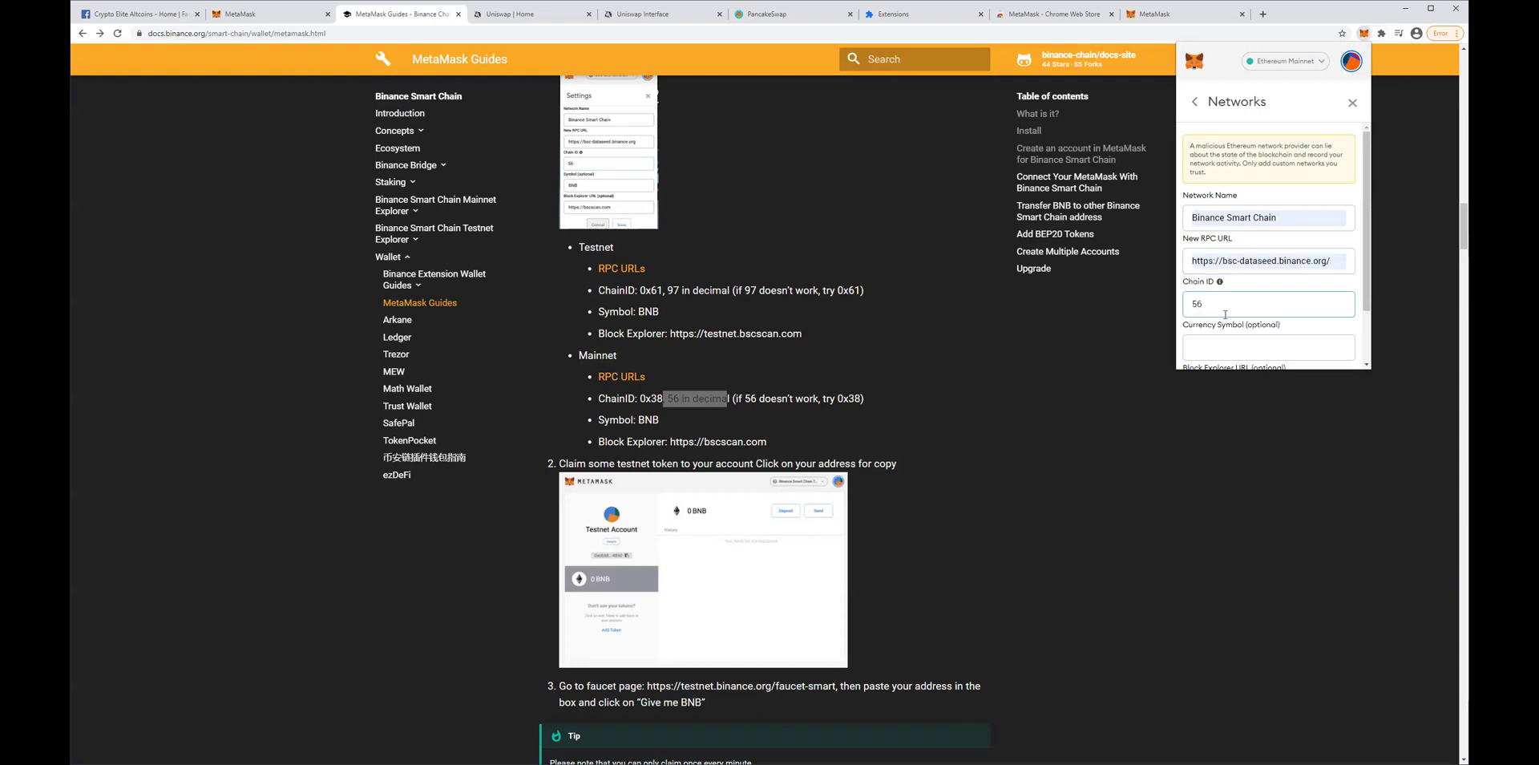
left_click(1235, 343)
type("BNB")
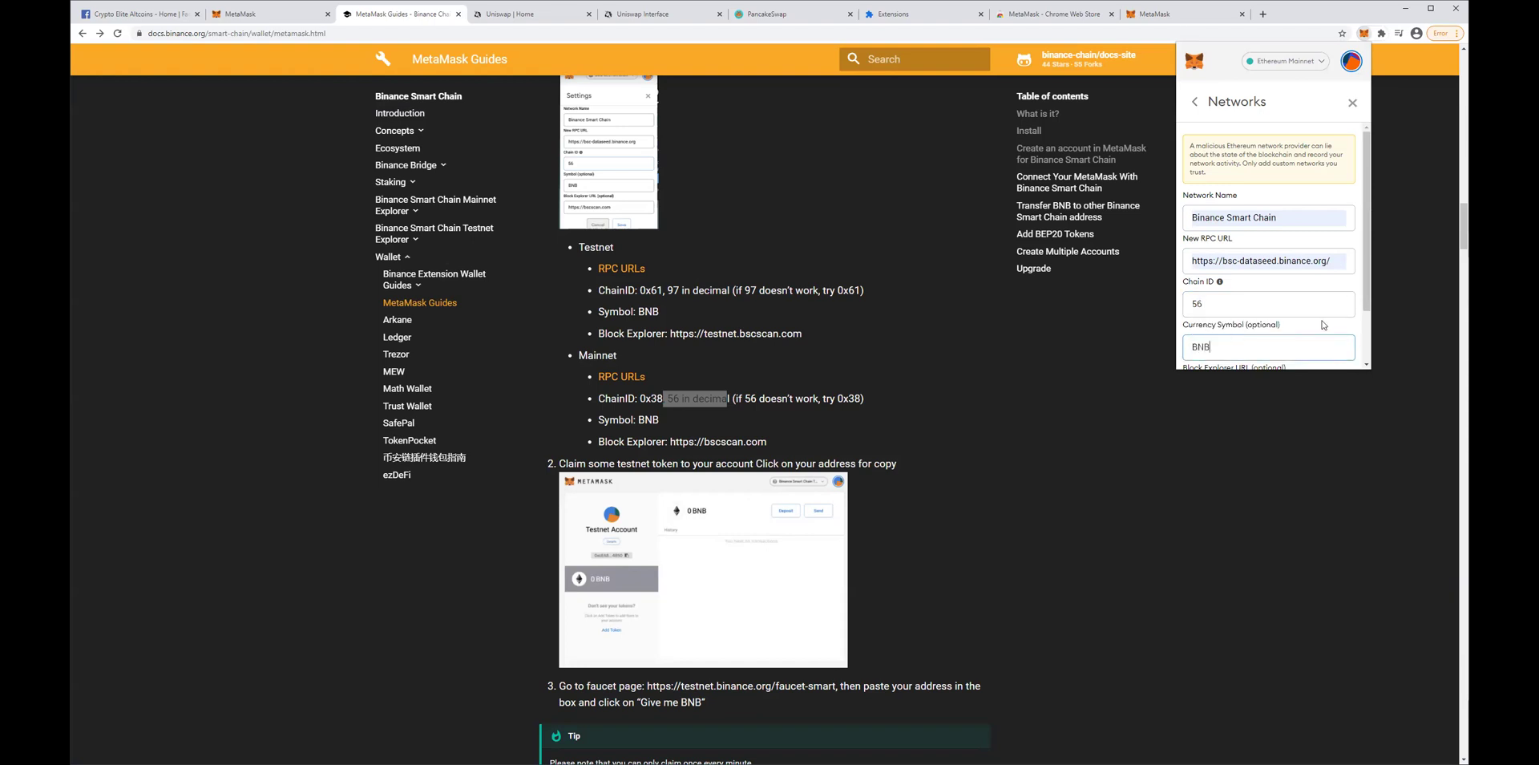
scroll(1275, 309, "down", 2)
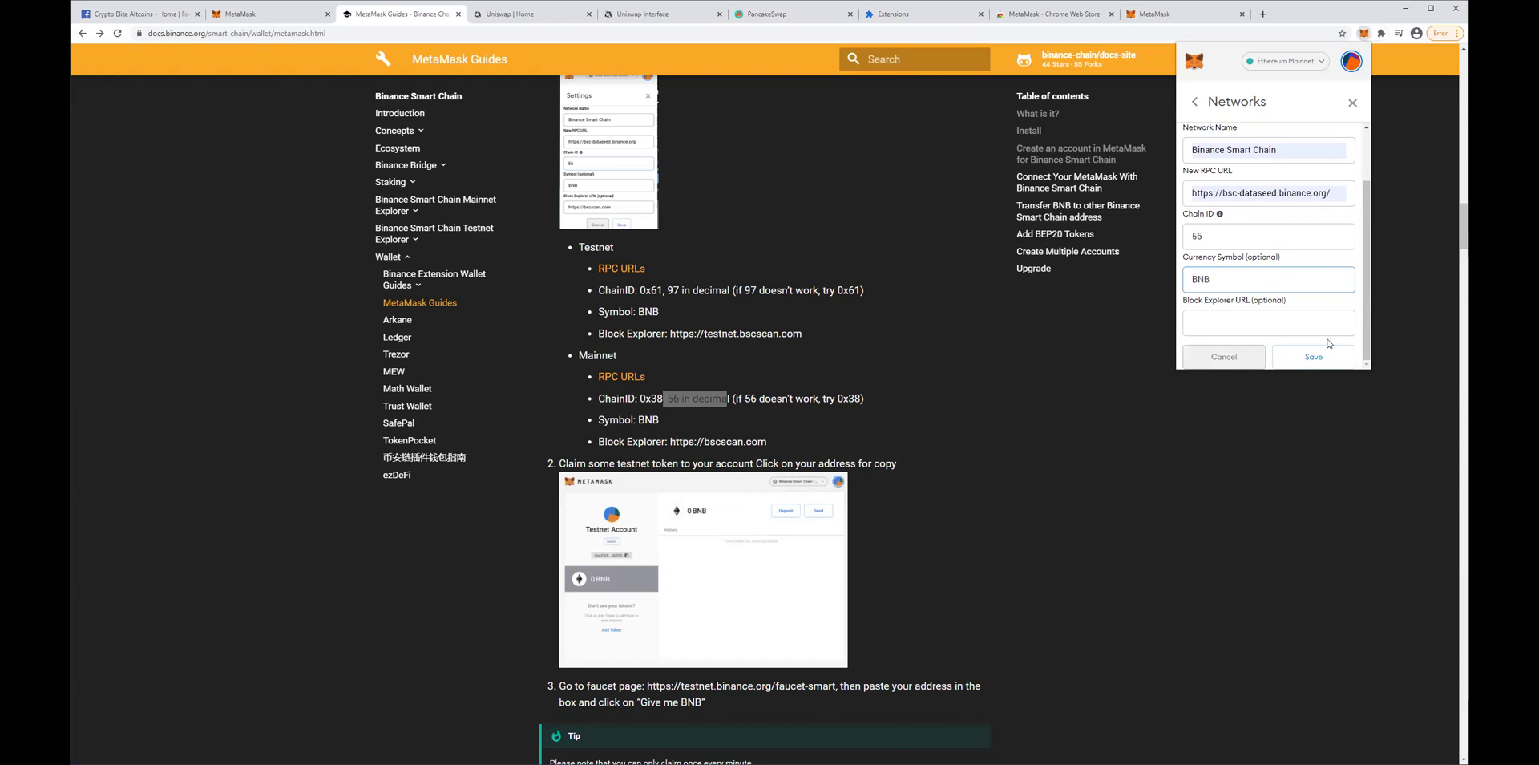
left_click(1261, 325)
left_click(1212, 349)
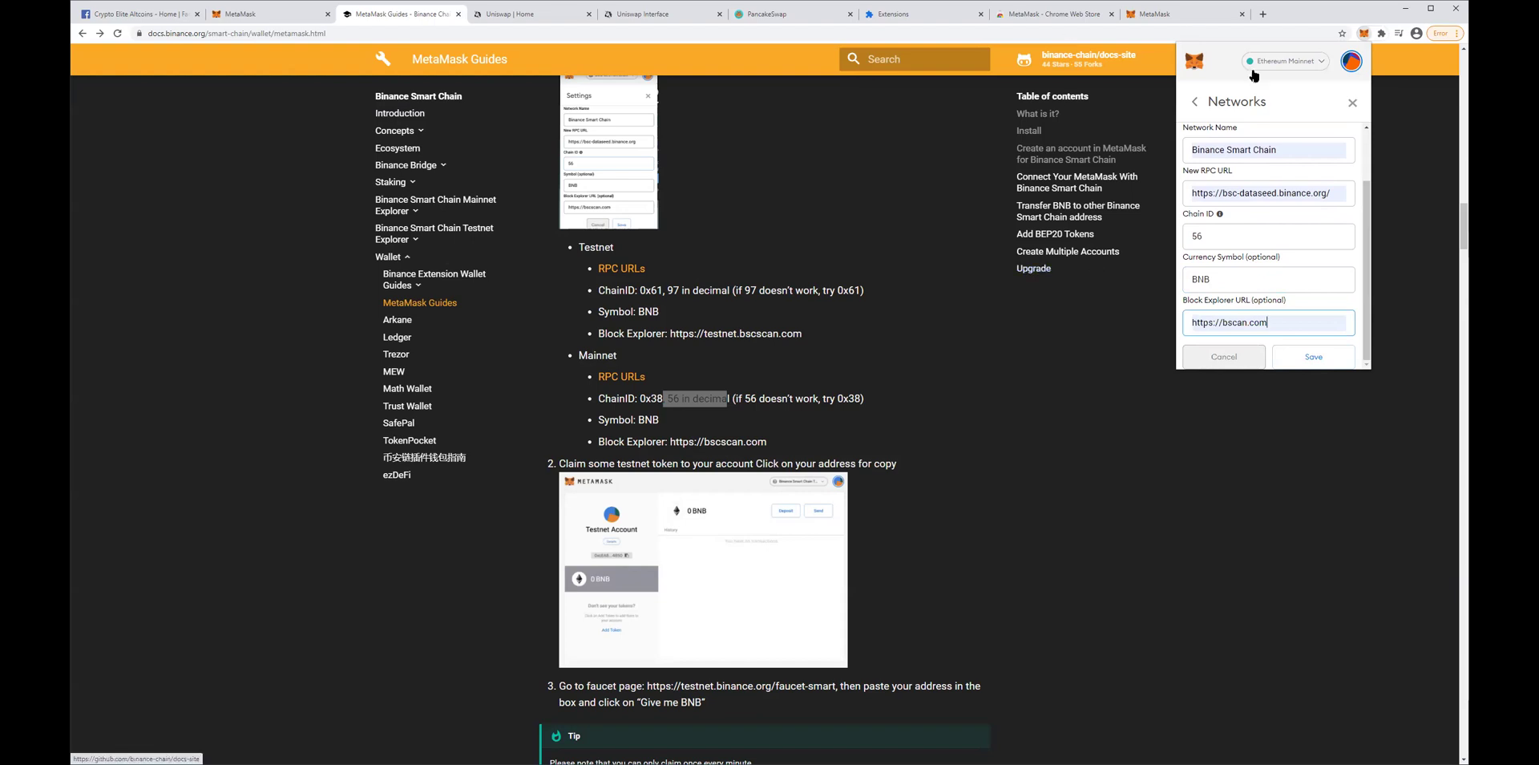
left_click(1321, 366)
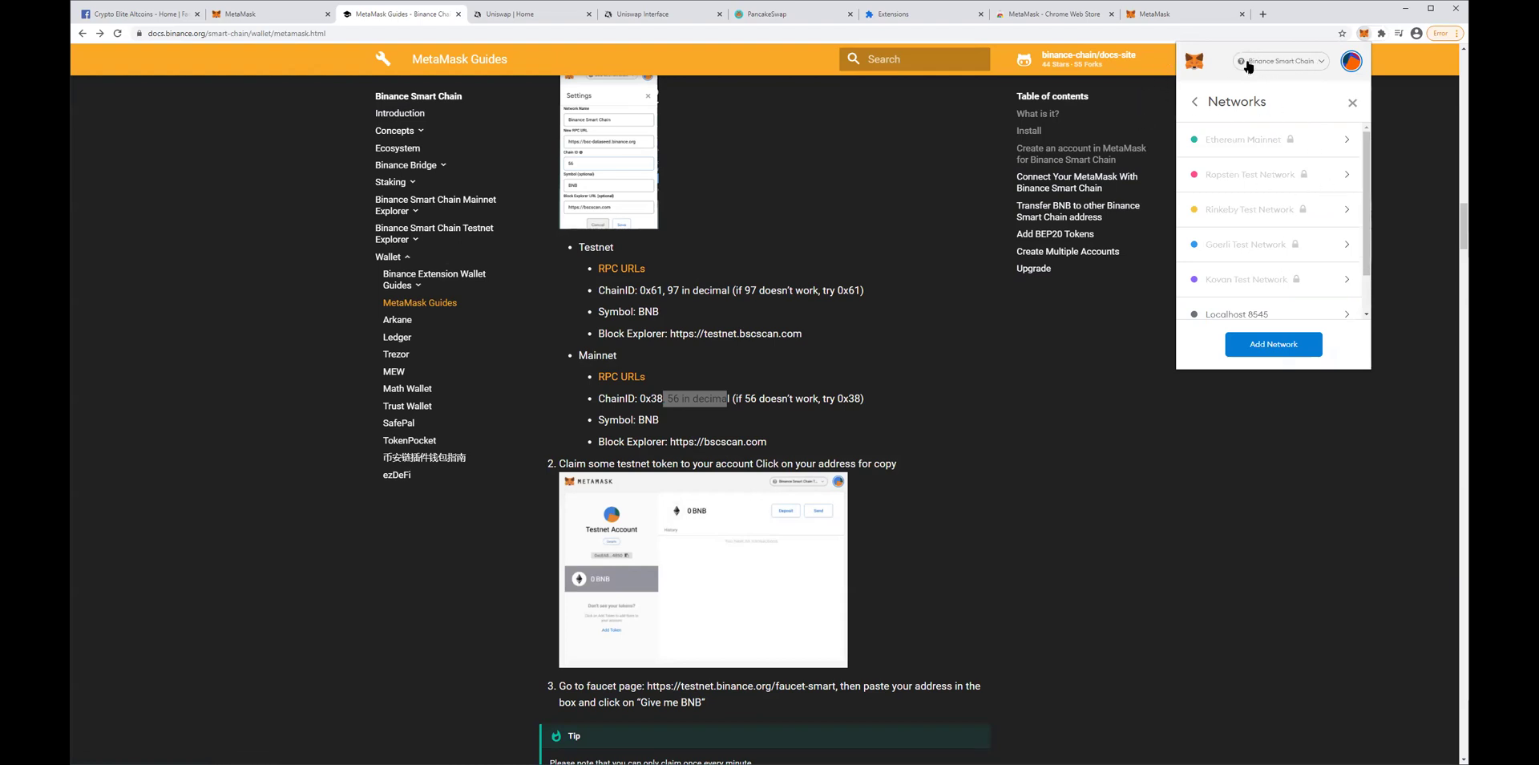
Leave the MetaMask settings and check the account view and list of networks for Binance Smart Chain
left_click(1195, 102)
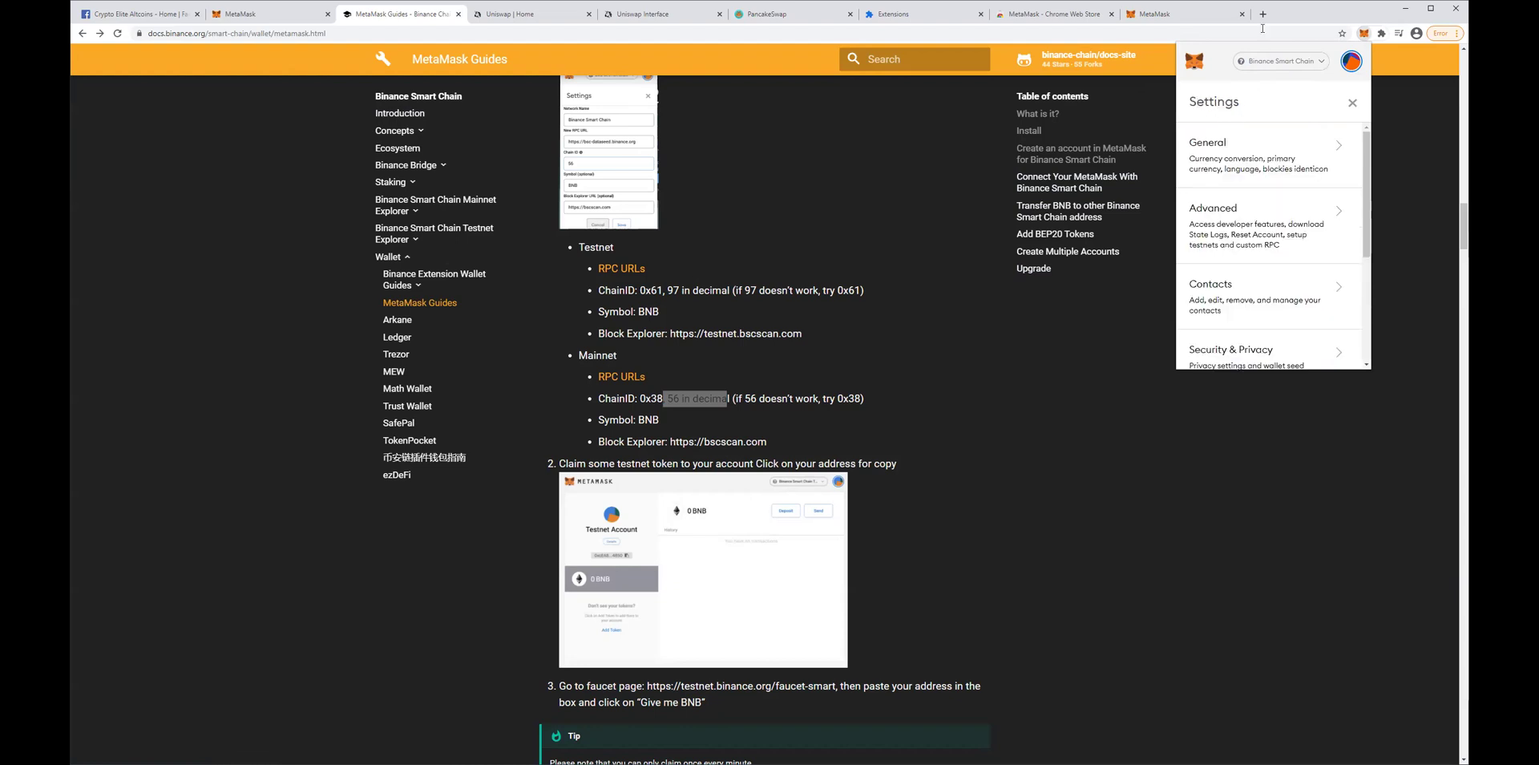
left_click(1352, 105)
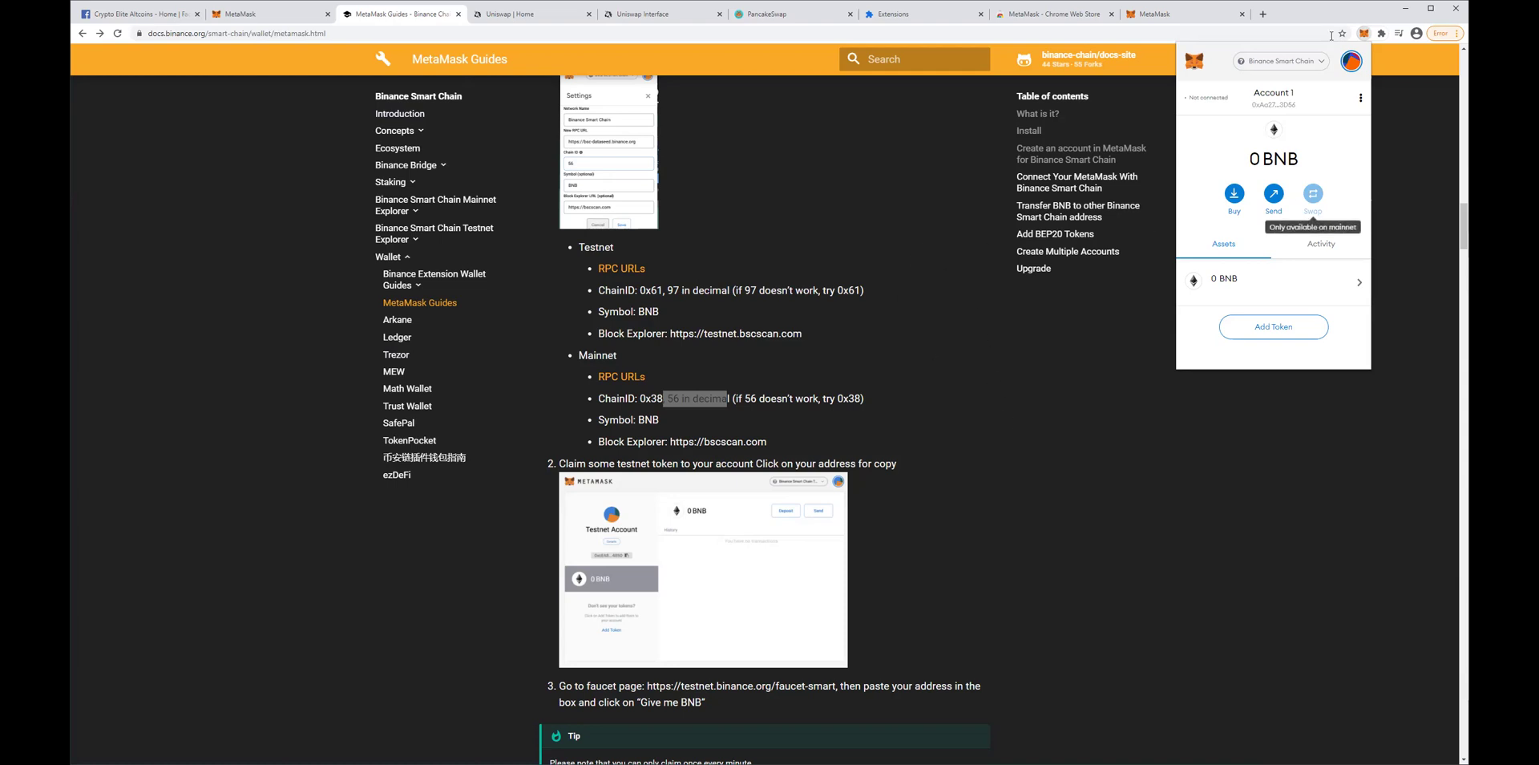
left_click(1273, 63)
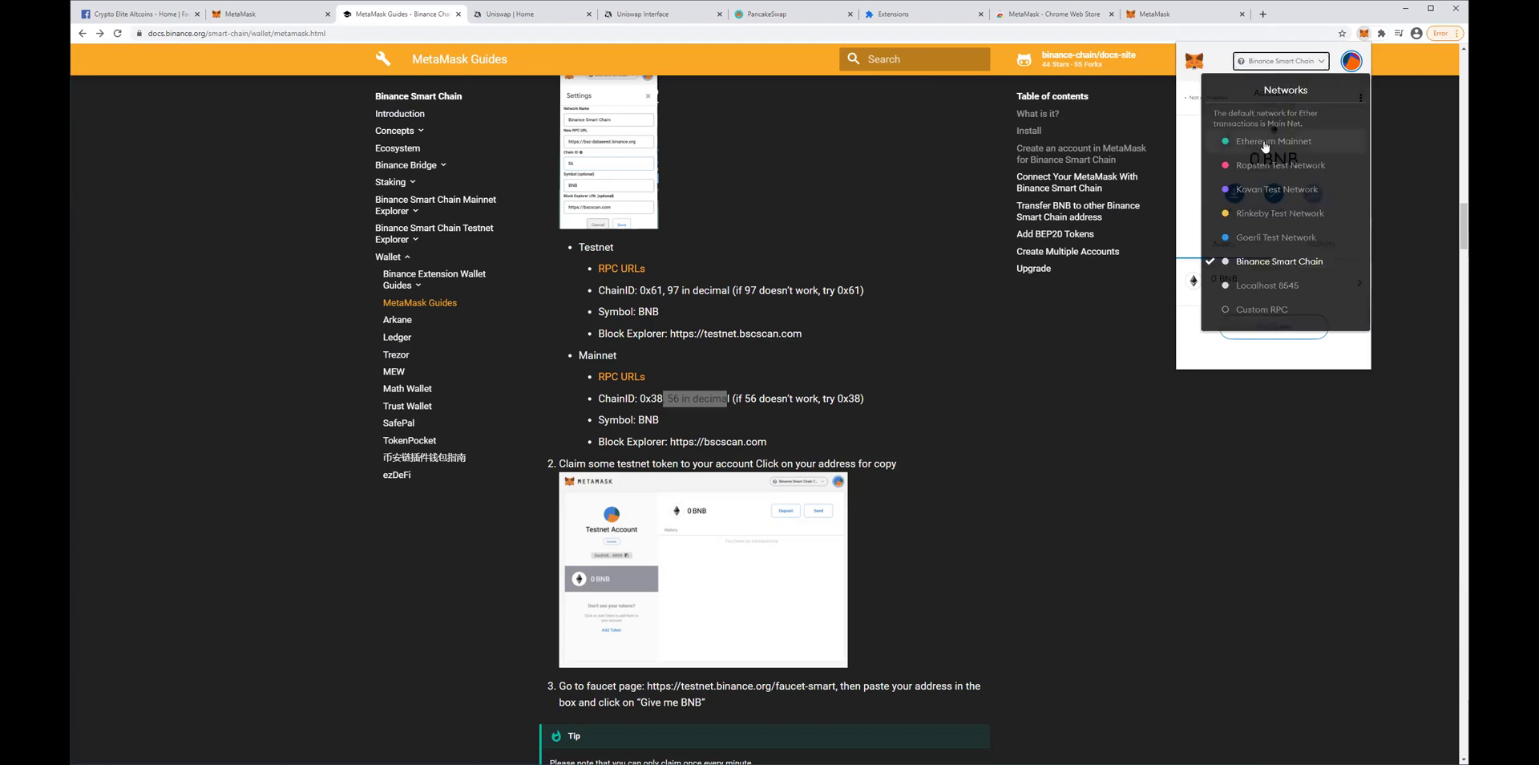
left_click(1046, 509)
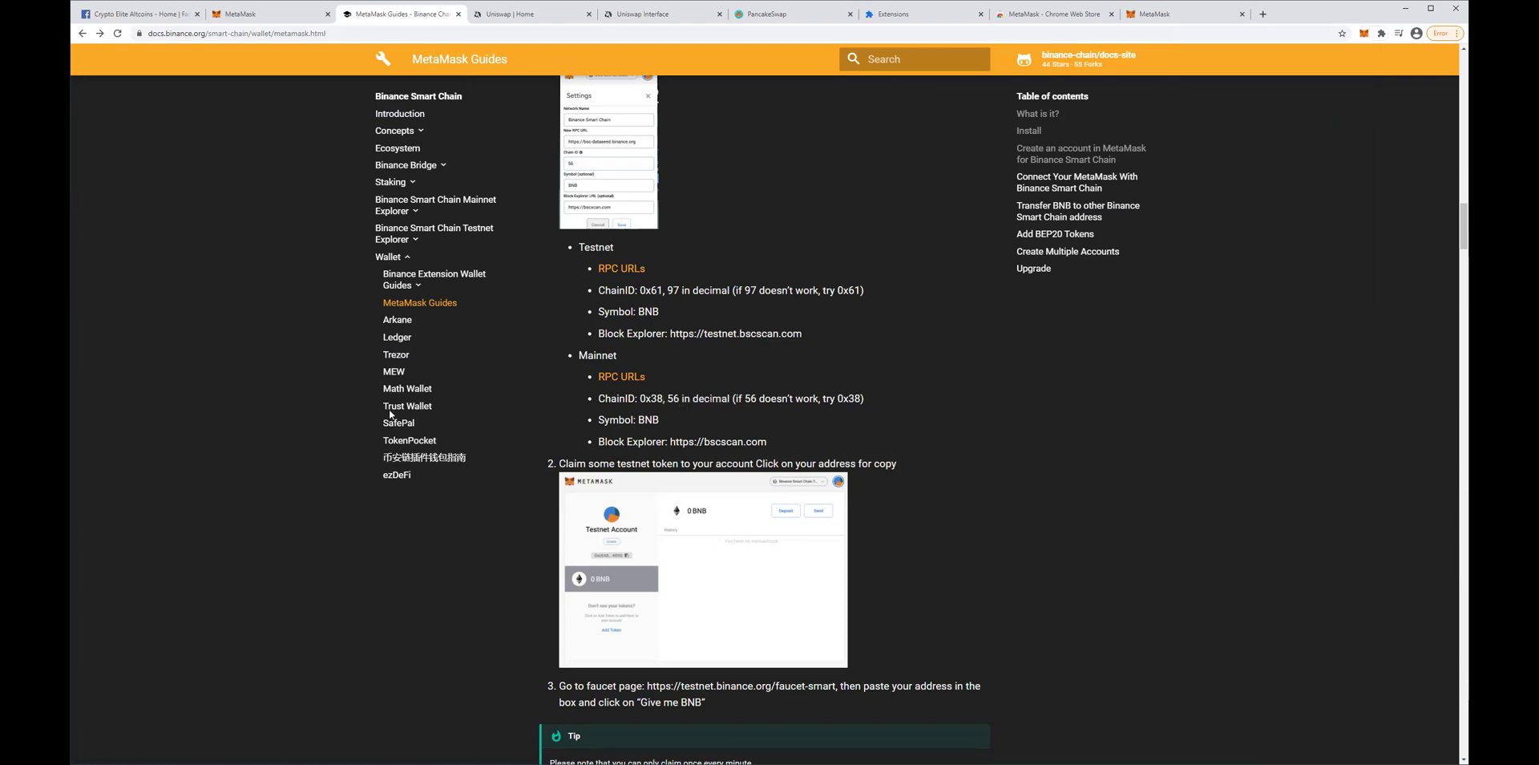
Open the Uniswap swap interface from the Uniswap home page and connect the MetaMask wallet to it
left_click(503, 16)
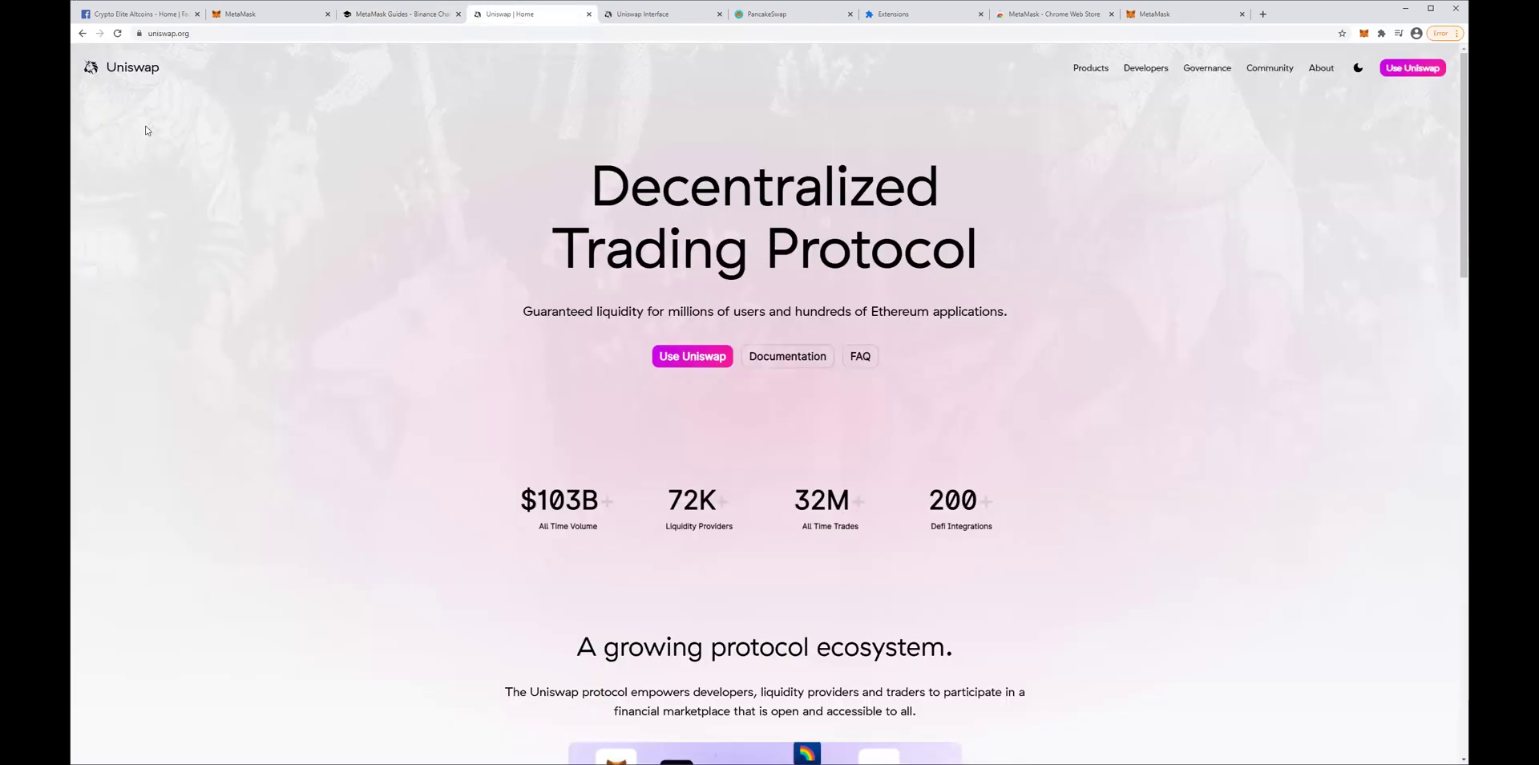
left_click(672, 358)
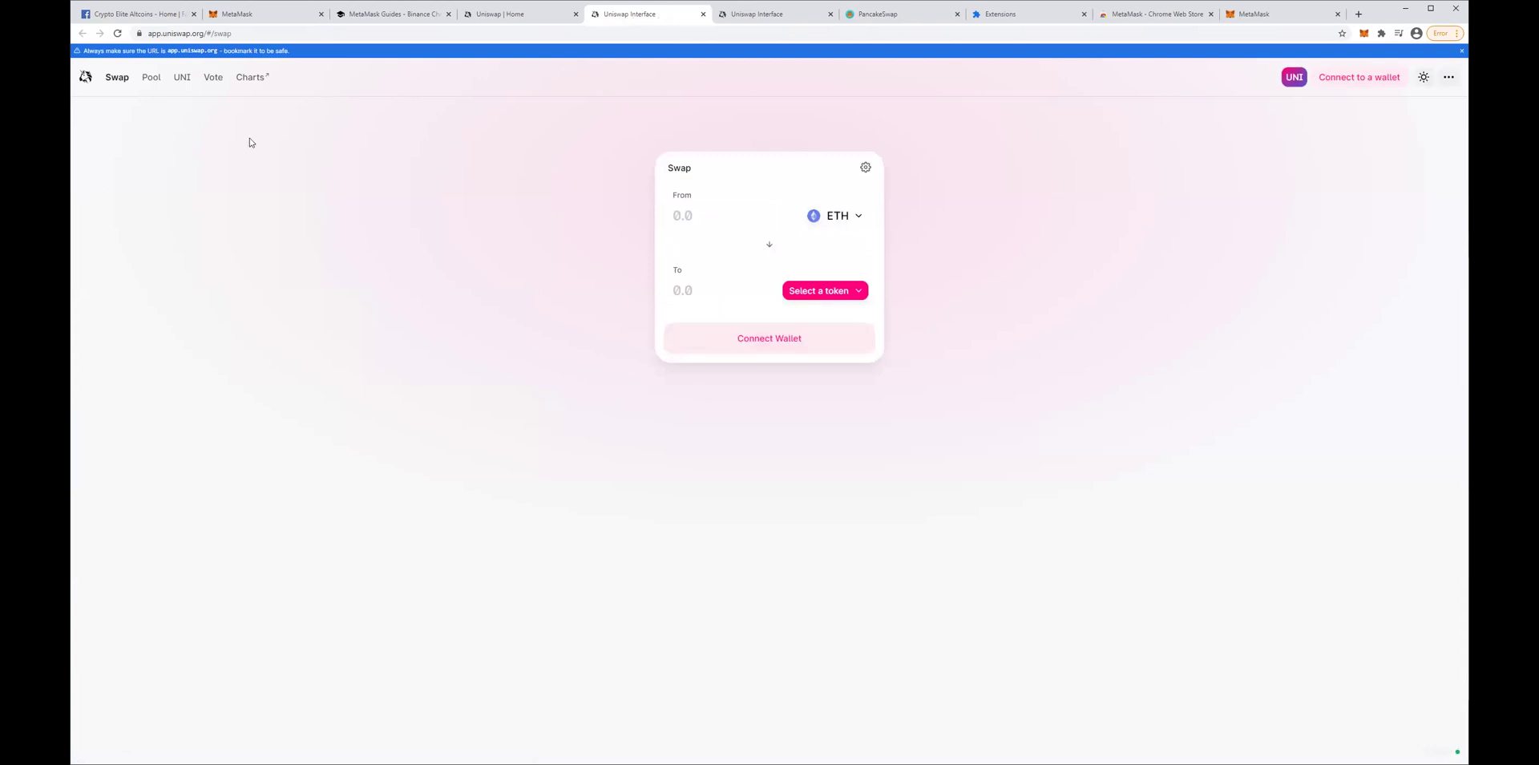
left_click(1363, 35)
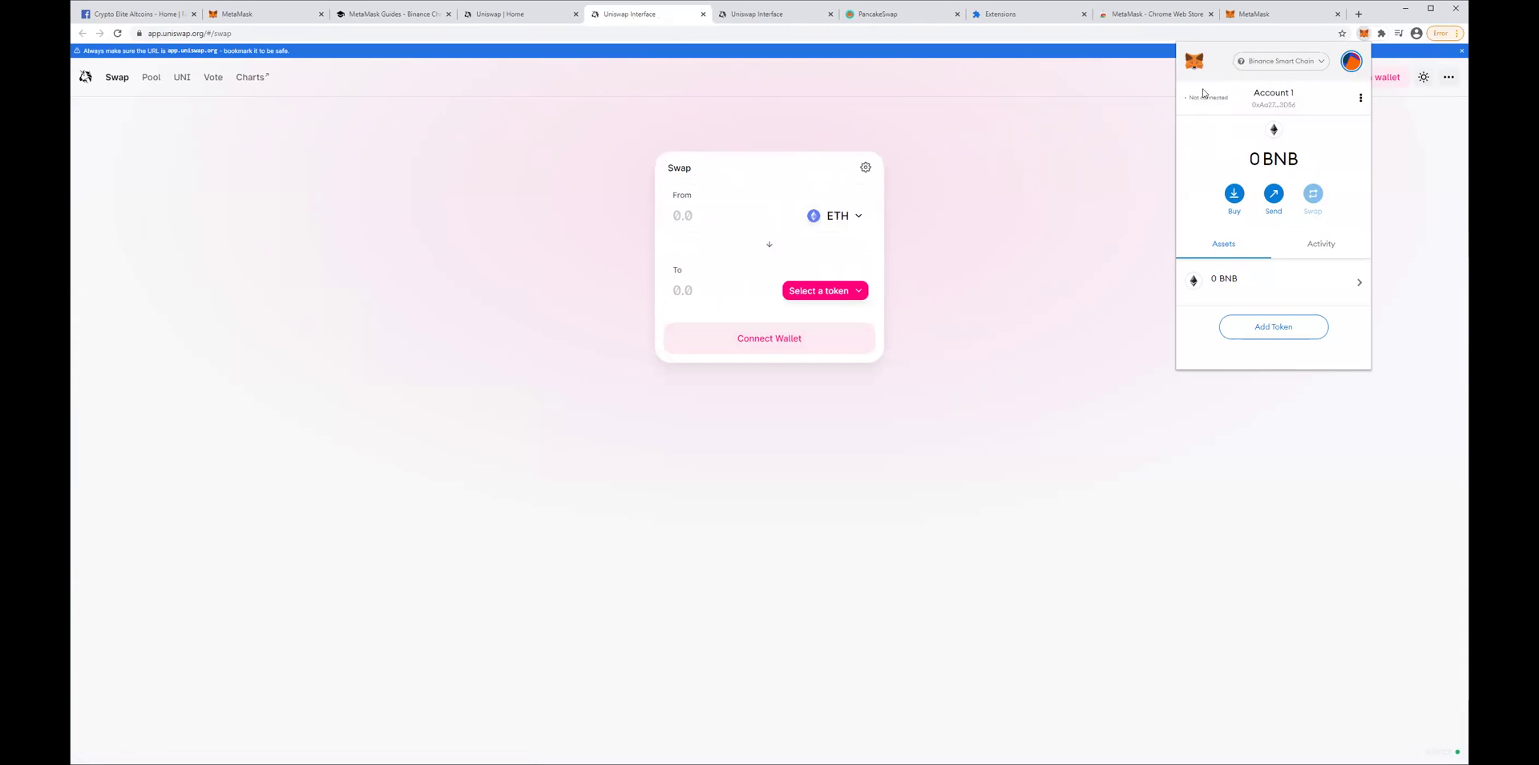
left_click(1100, 130)
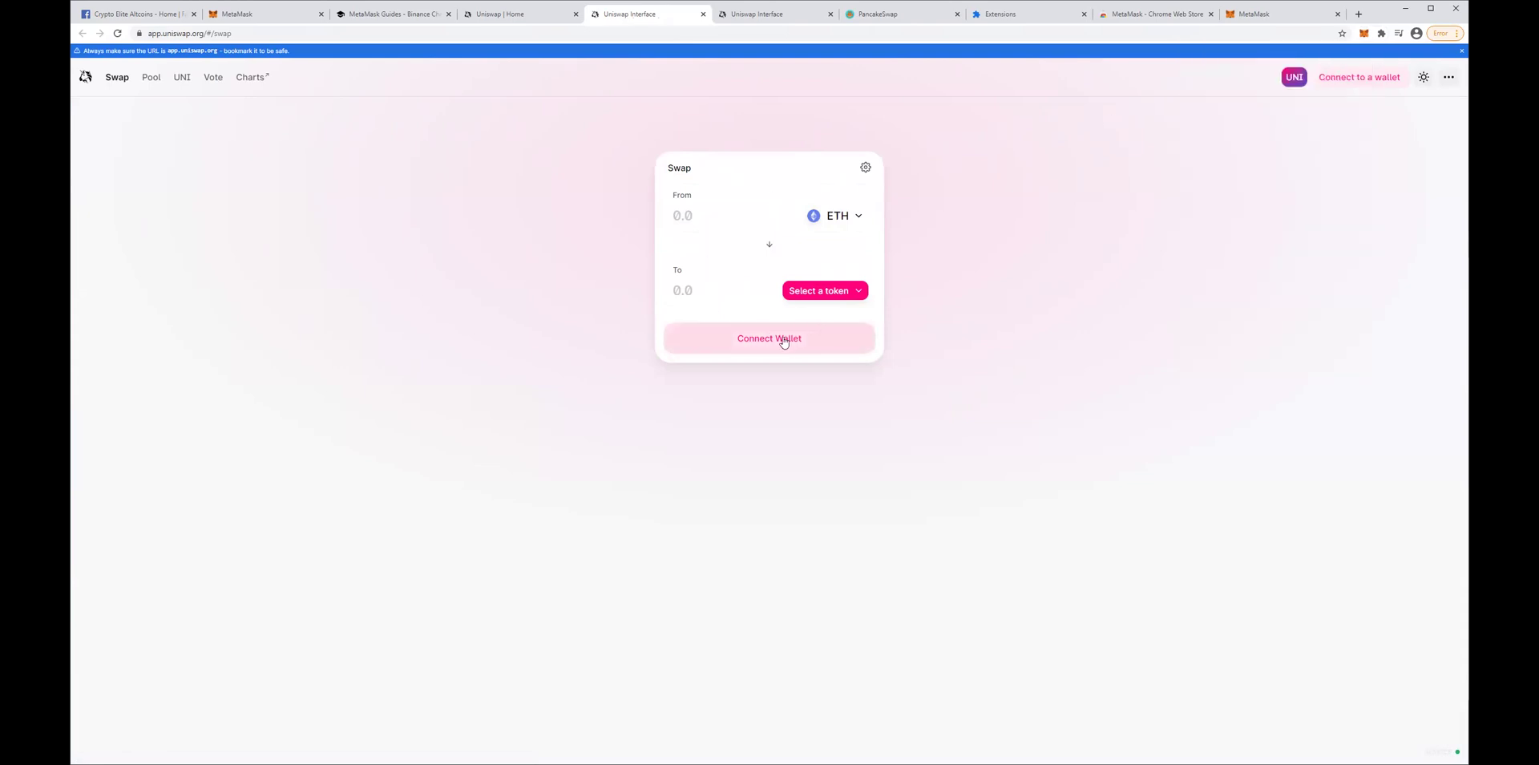
left_click(781, 340)
left_click(759, 326)
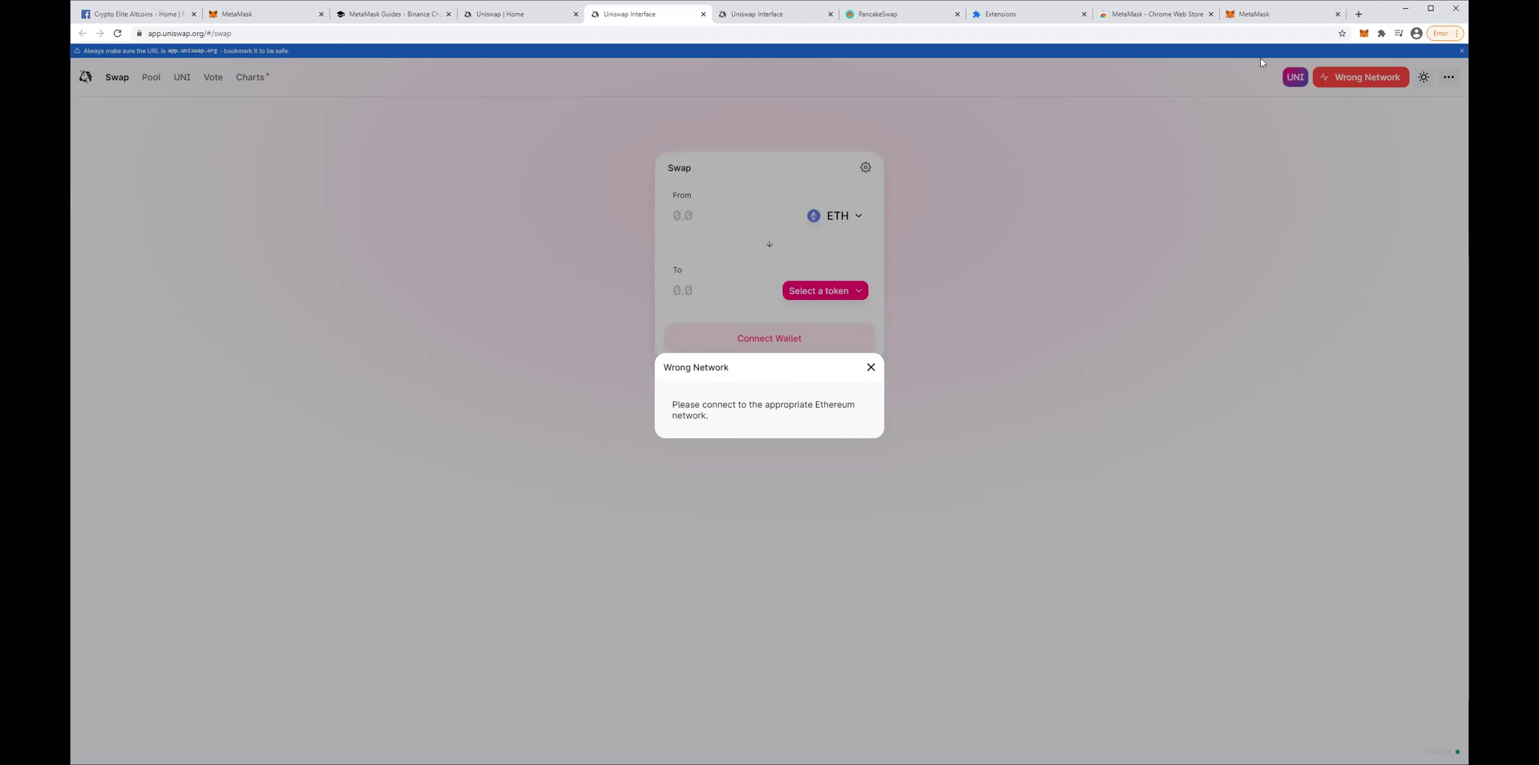
left_click(872, 366)
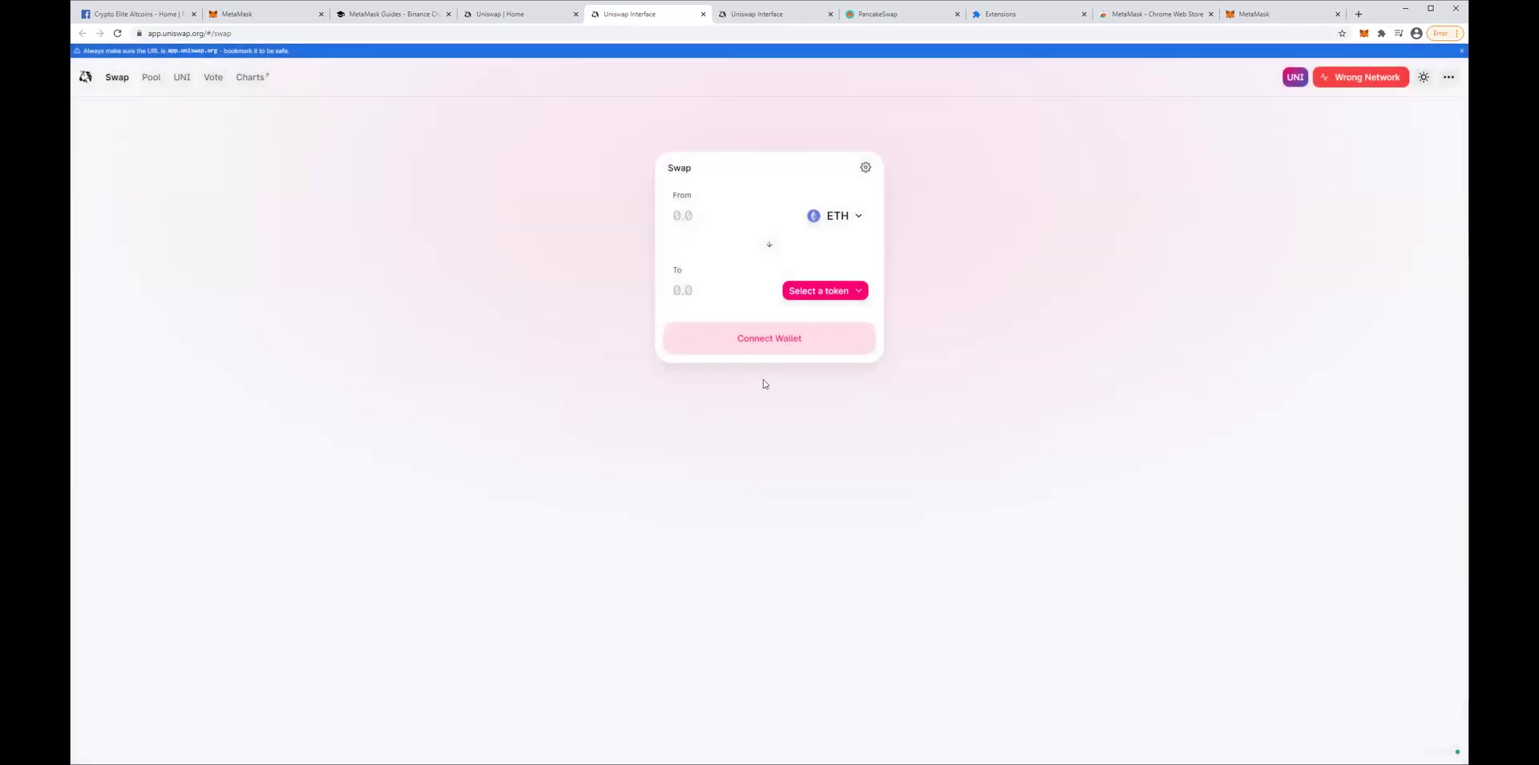
Switch the MetaMask wallet's network to Ethereum Mainnet for use with Uniswap
left_click(1363, 36)
left_click(1280, 61)
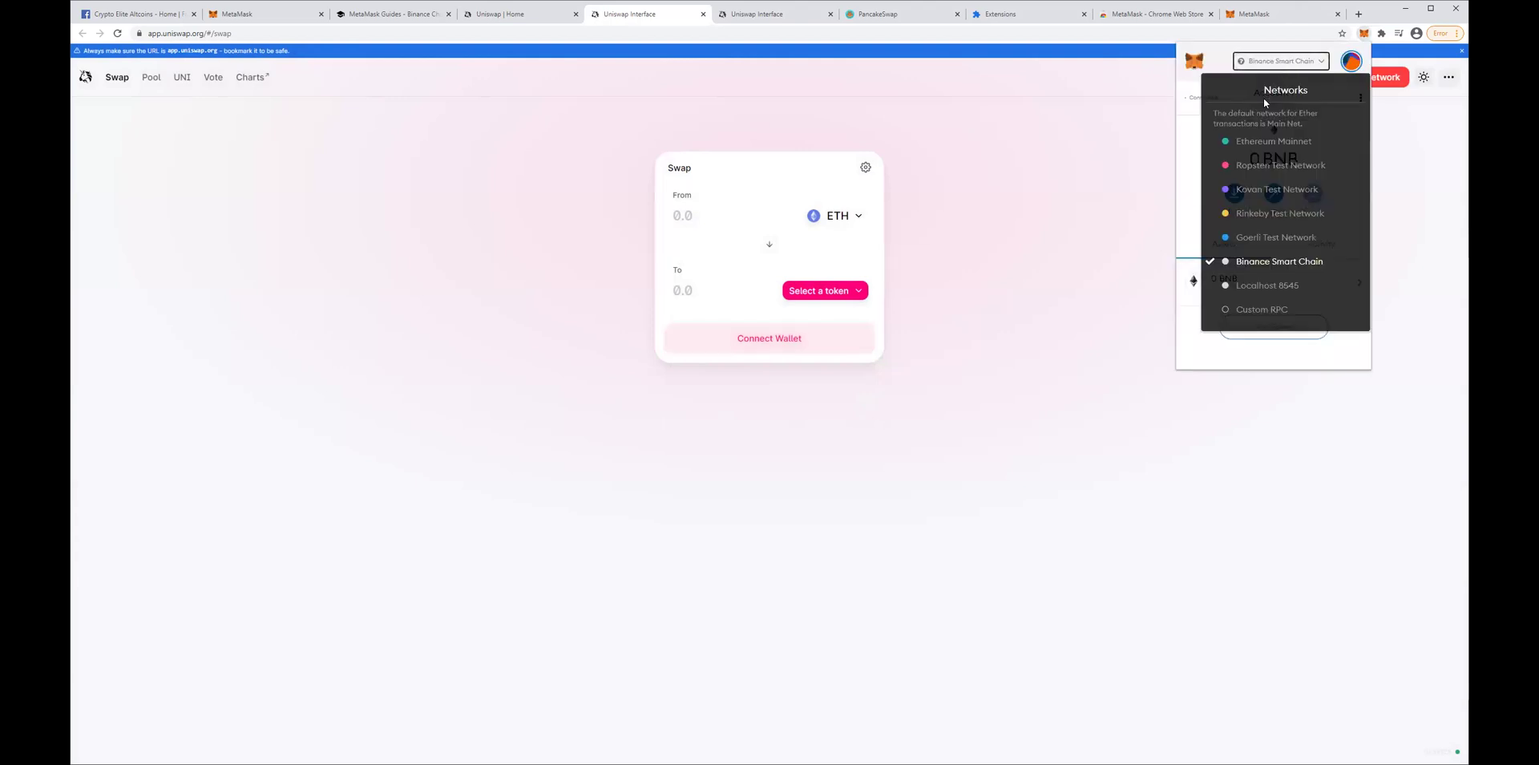
left_click(1248, 141)
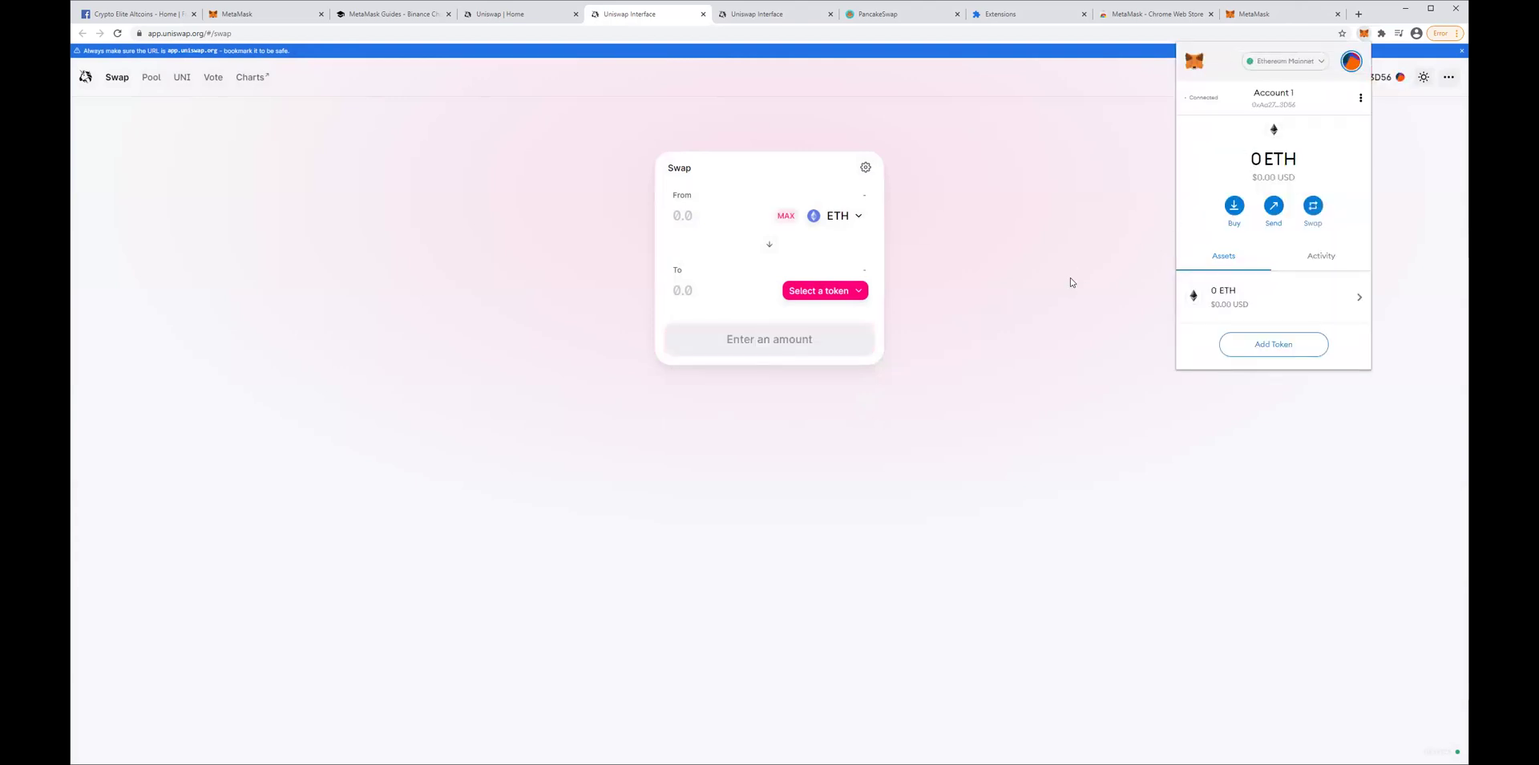
left_click(1040, 394)
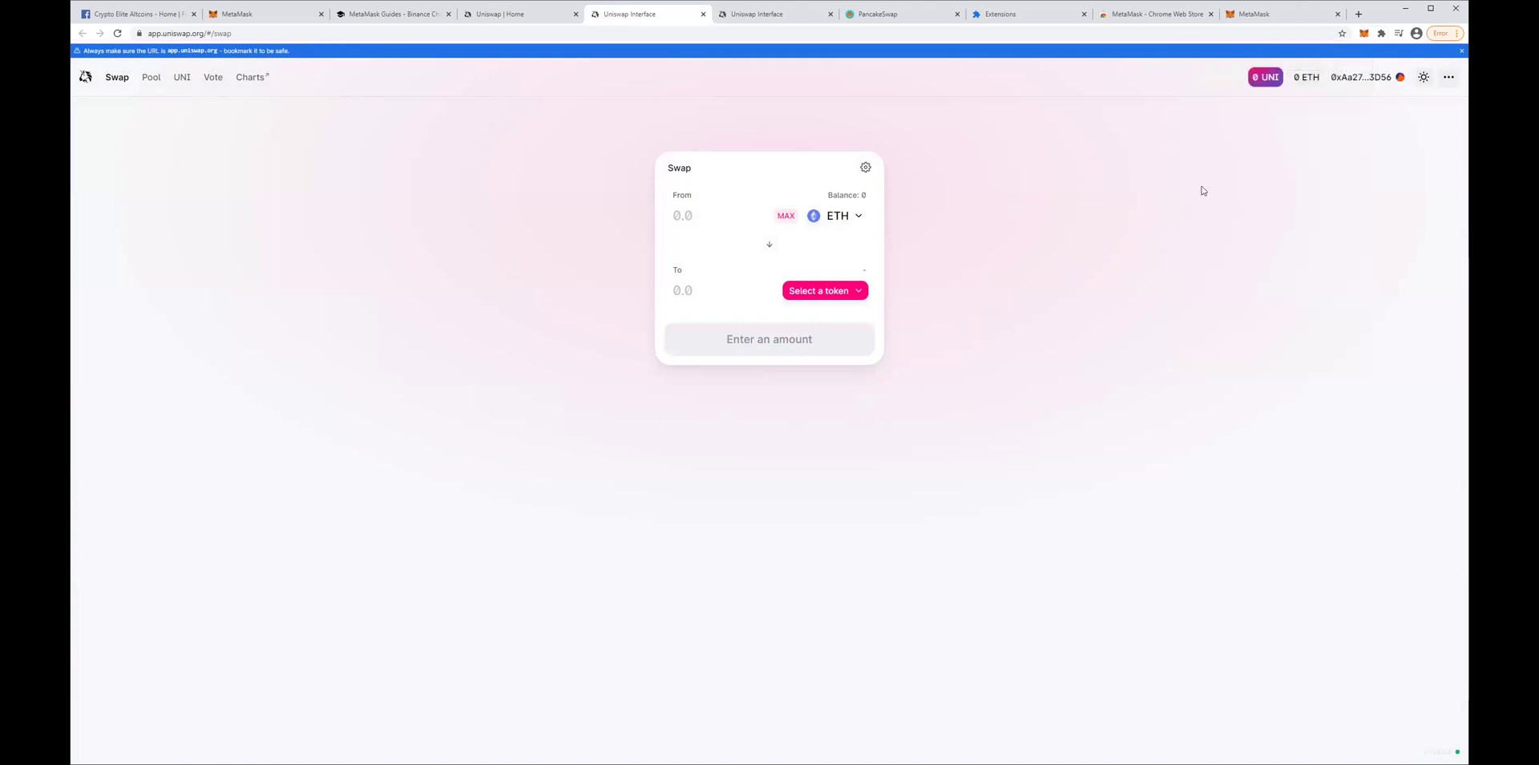
View the connected account's details in Uniswap and compare them with the account in MetaMask
left_click(1351, 81)
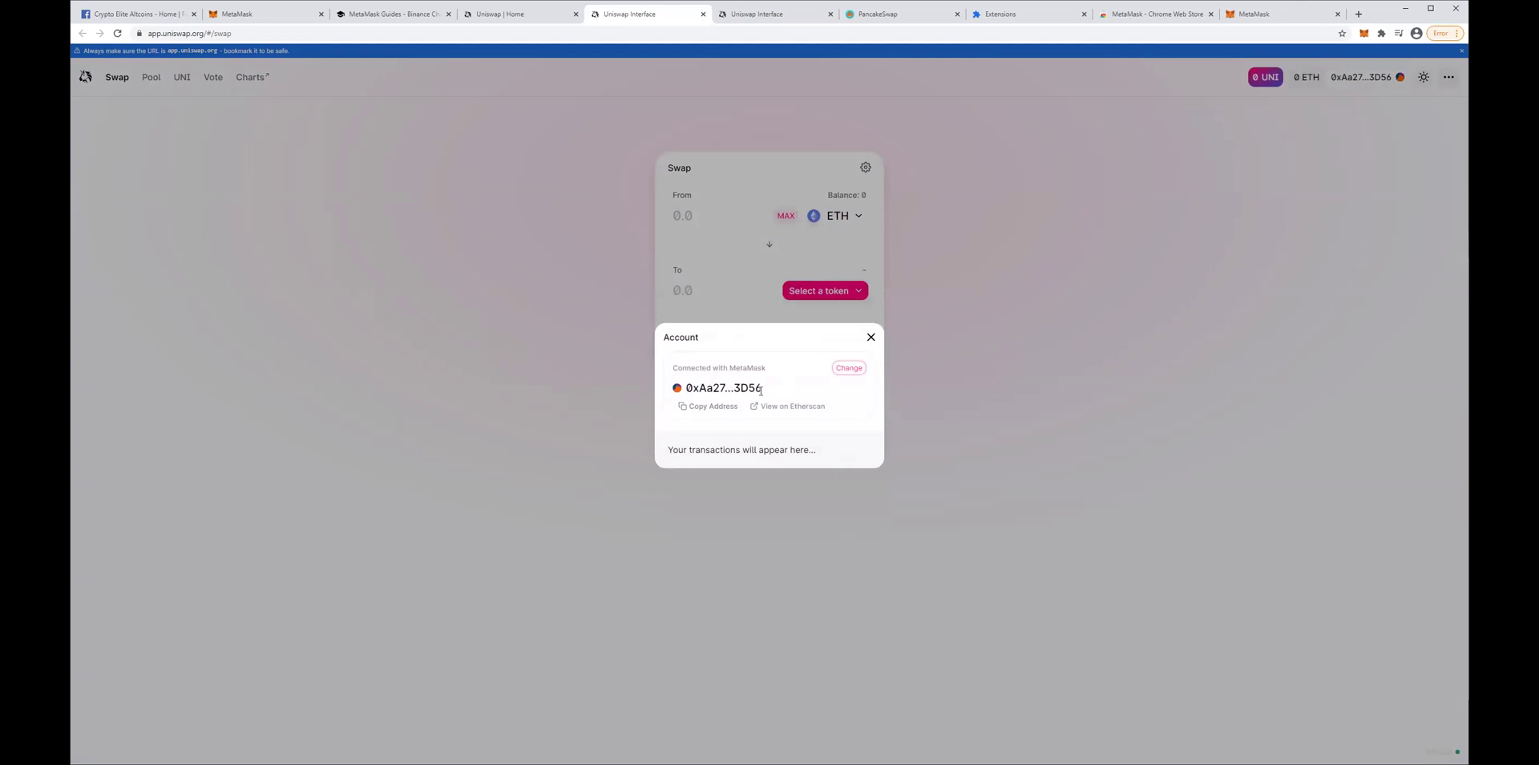
left_click(871, 339)
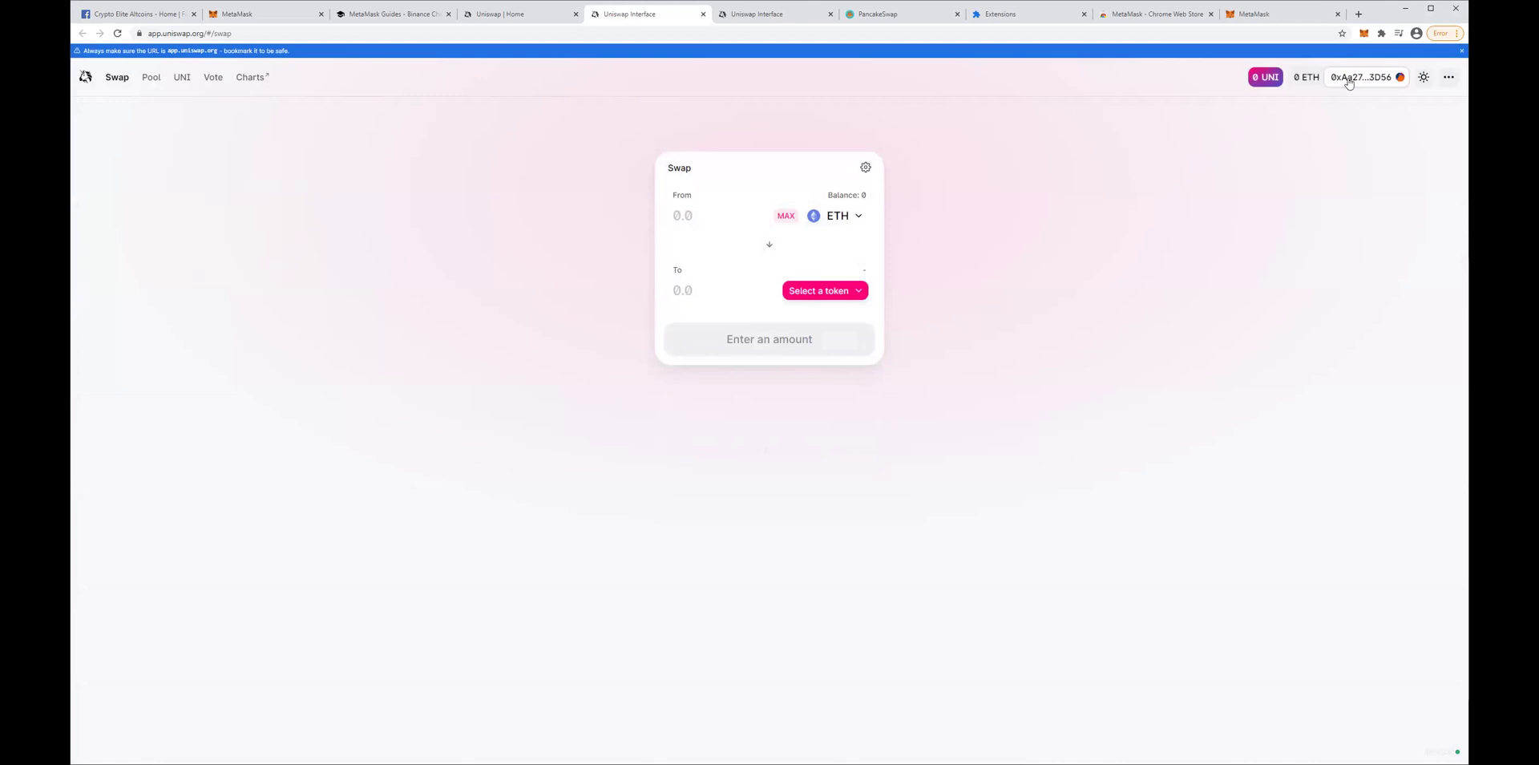
left_click(1364, 33)
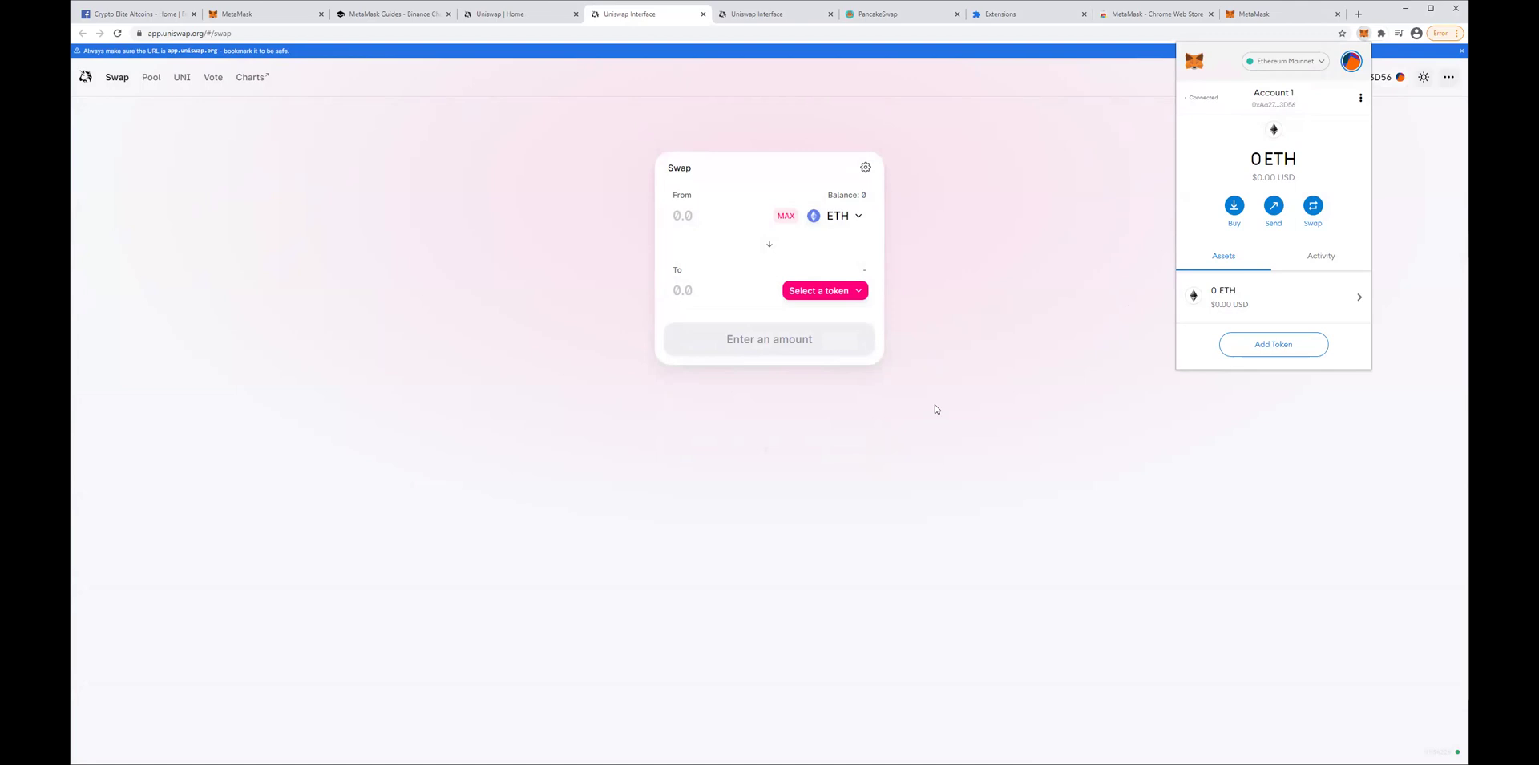
left_click(991, 400)
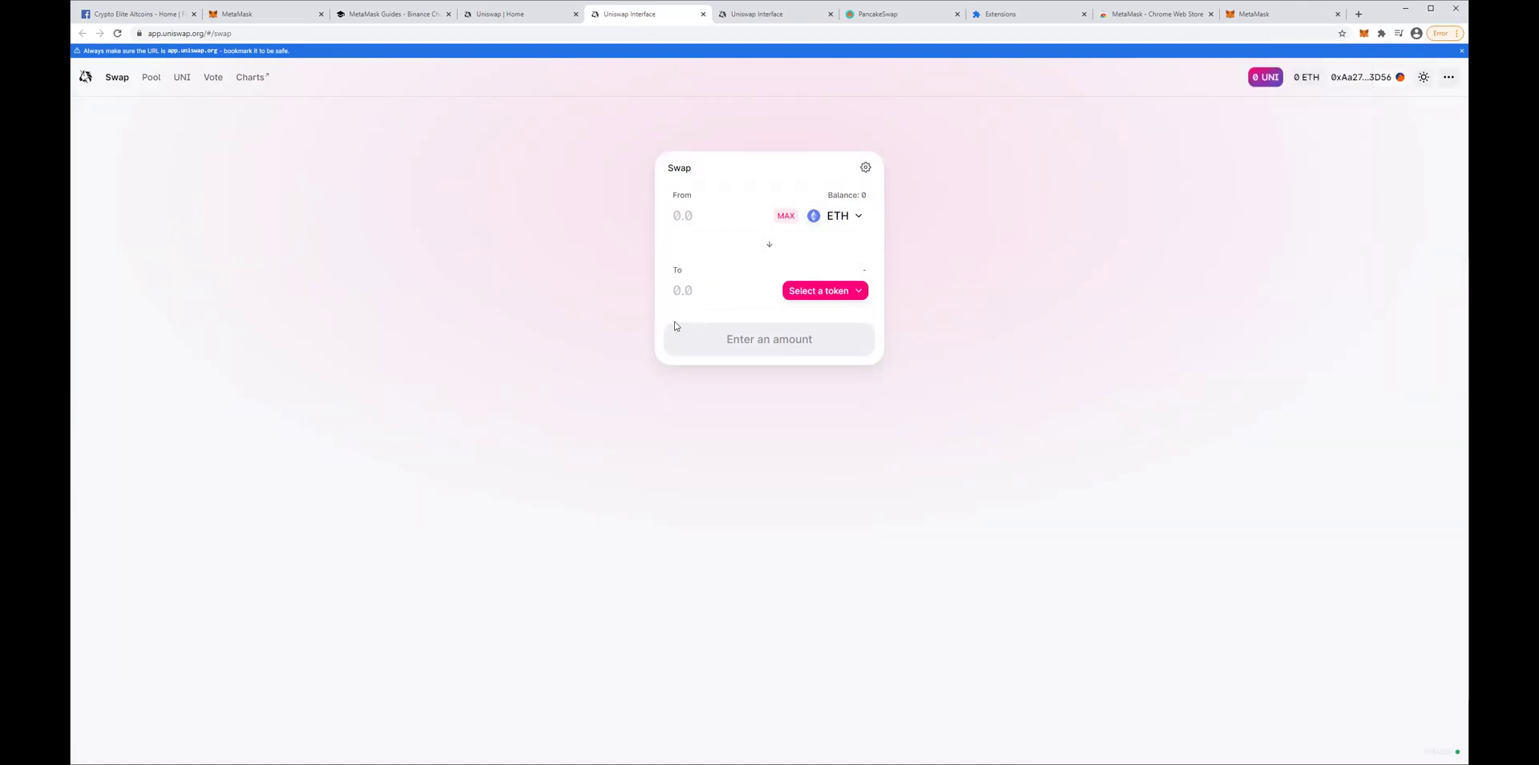
Choose MKR as the token to receive and enter 1 ETH as the amount to swap
left_click(828, 290)
scroll(789, 393, "down", 8)
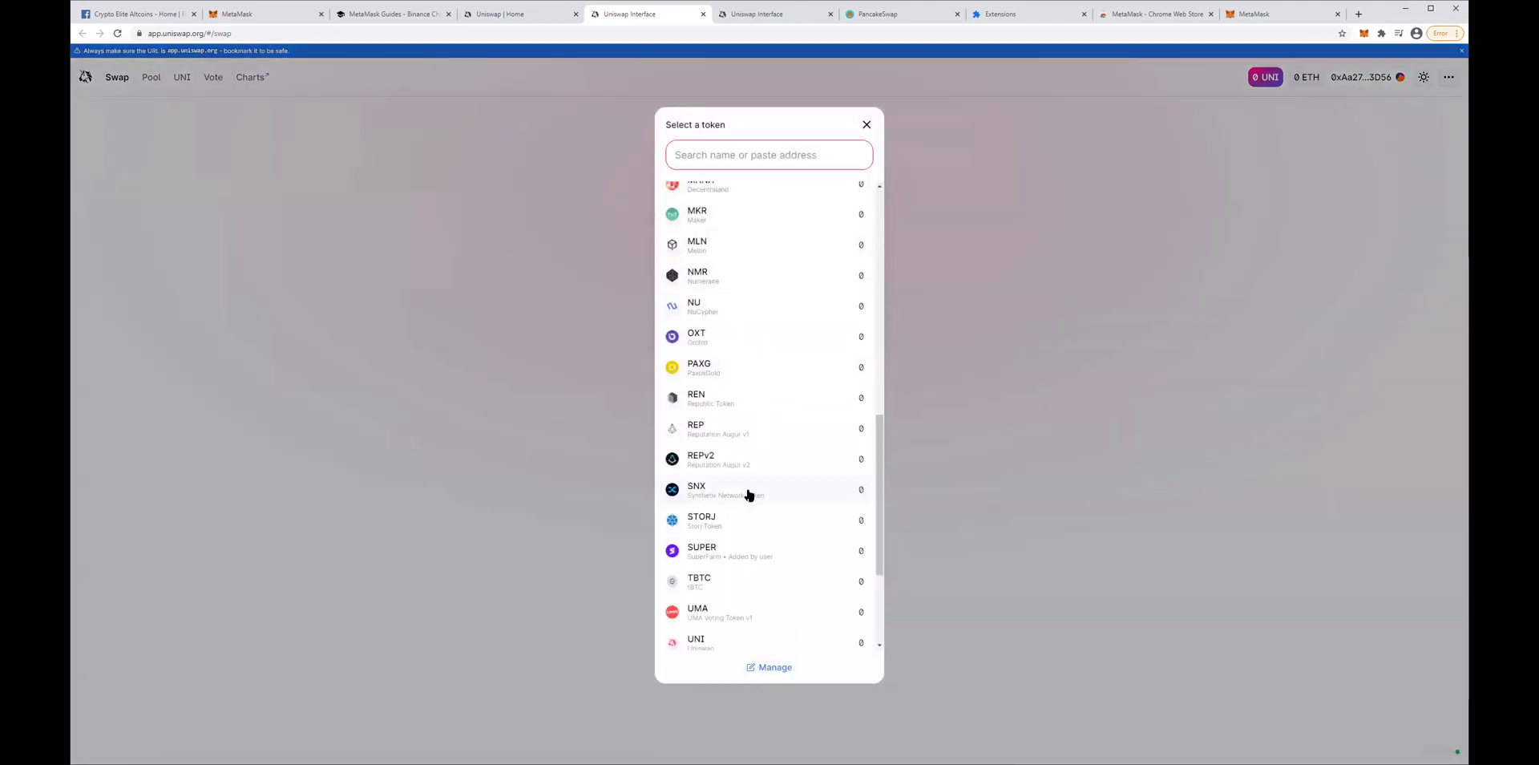
left_click(717, 215)
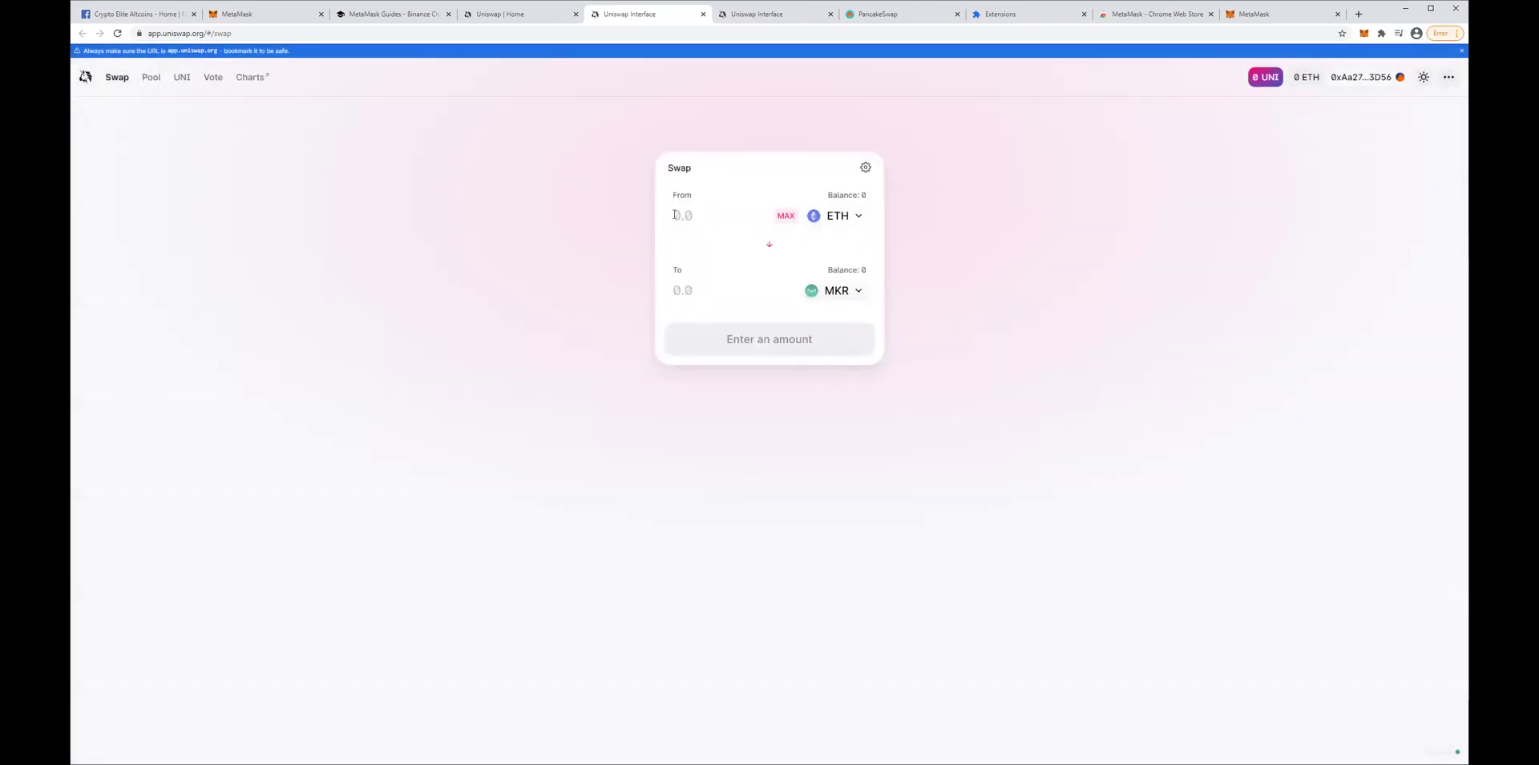
type("1")
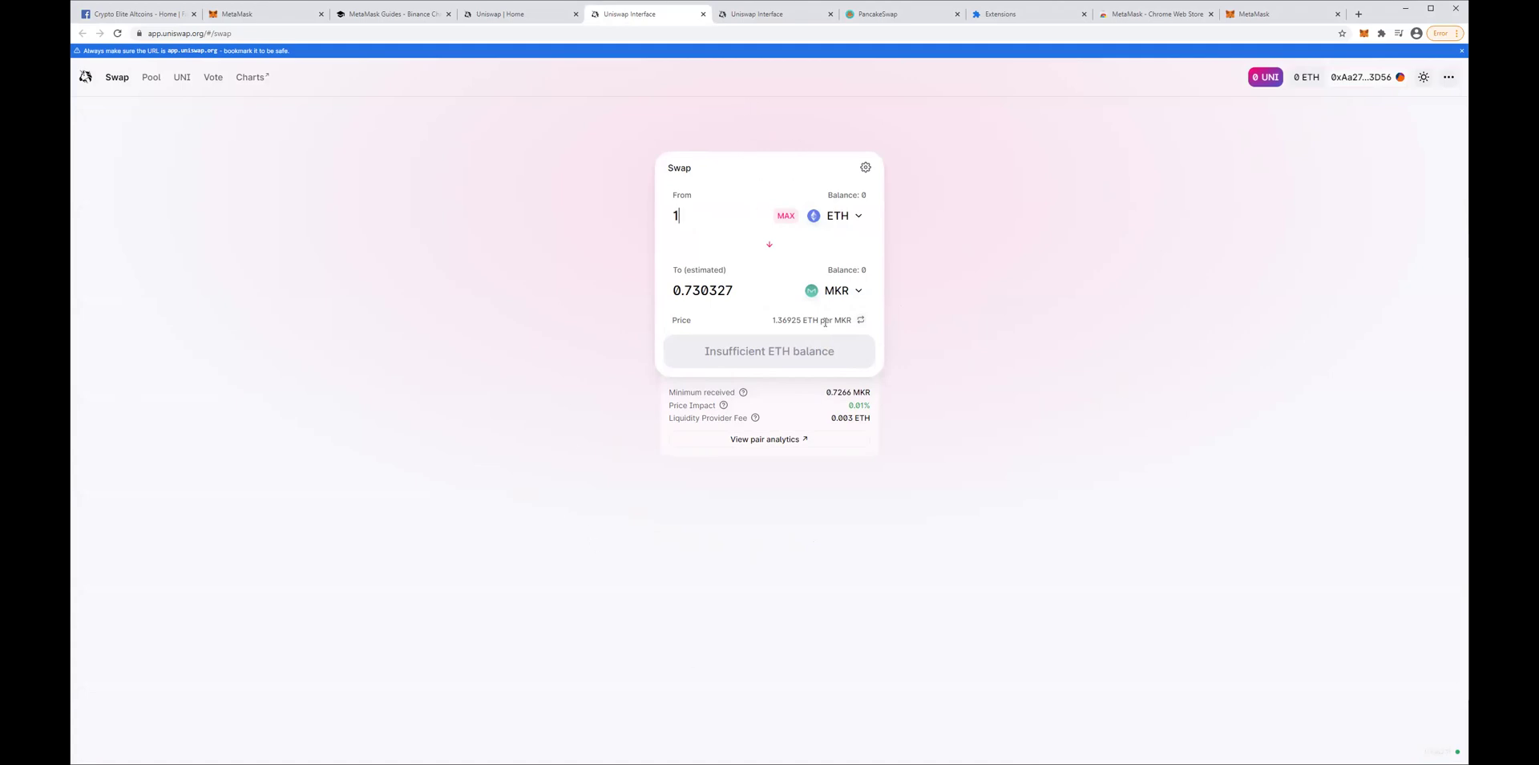
Examine the swap's estimated MKR amount and price impact, and check the ETH balance in MetaMask
left_click_drag(742, 287, 670, 302)
left_click(710, 523)
left_click_drag(848, 406, 872, 411)
left_click(863, 408)
left_click_drag(857, 405, 847, 407)
left_click(844, 408)
left_click_drag(848, 403, 877, 410)
left_click(861, 403)
left_click(1364, 34)
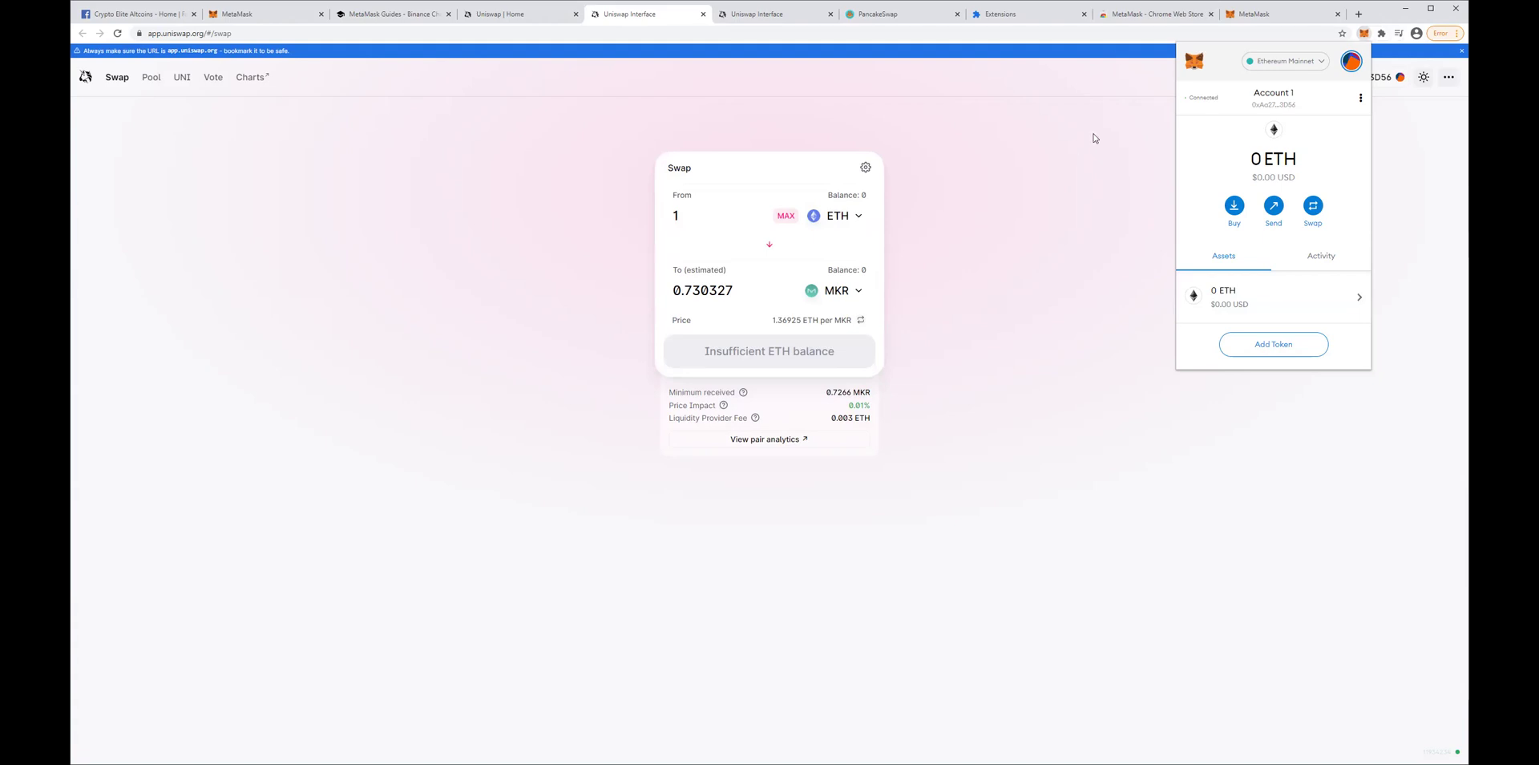
left_click(1067, 220)
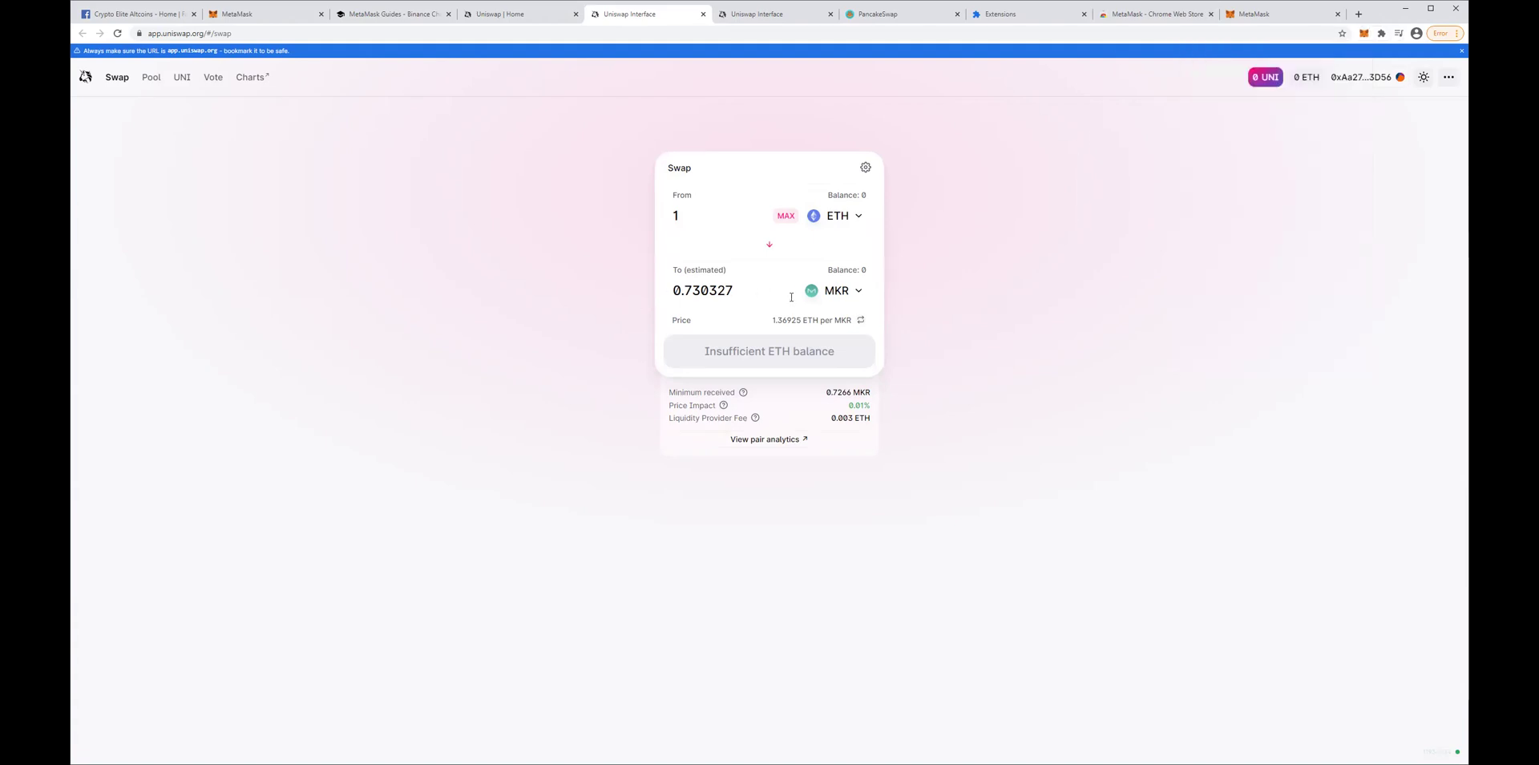
Browse the tokens available to receive in the Uniswap swap and search for "super"
left_click(851, 298)
scroll(762, 306, "down", 10)
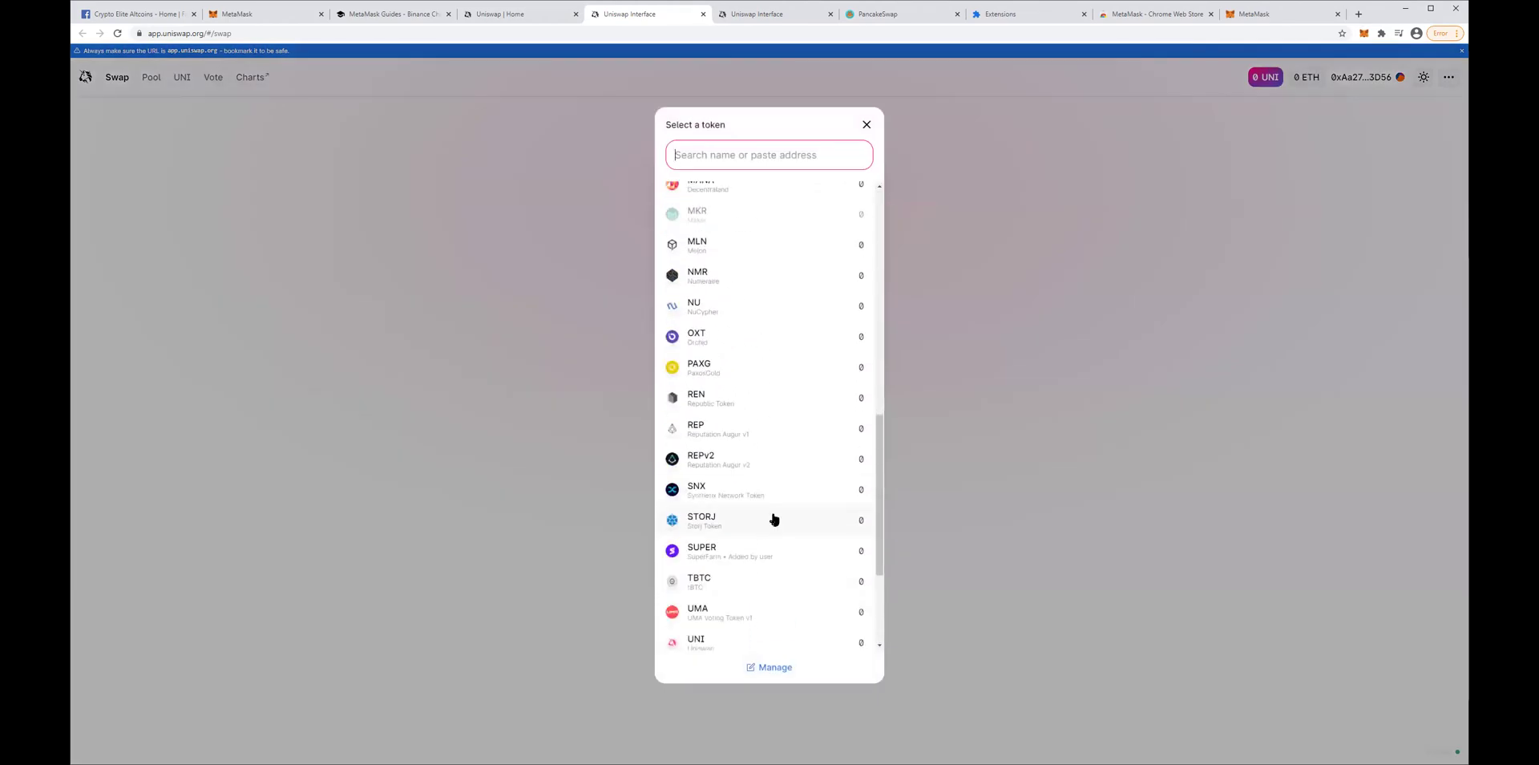
scroll(770, 513, "down", 3)
scroll(739, 481, "up", 8)
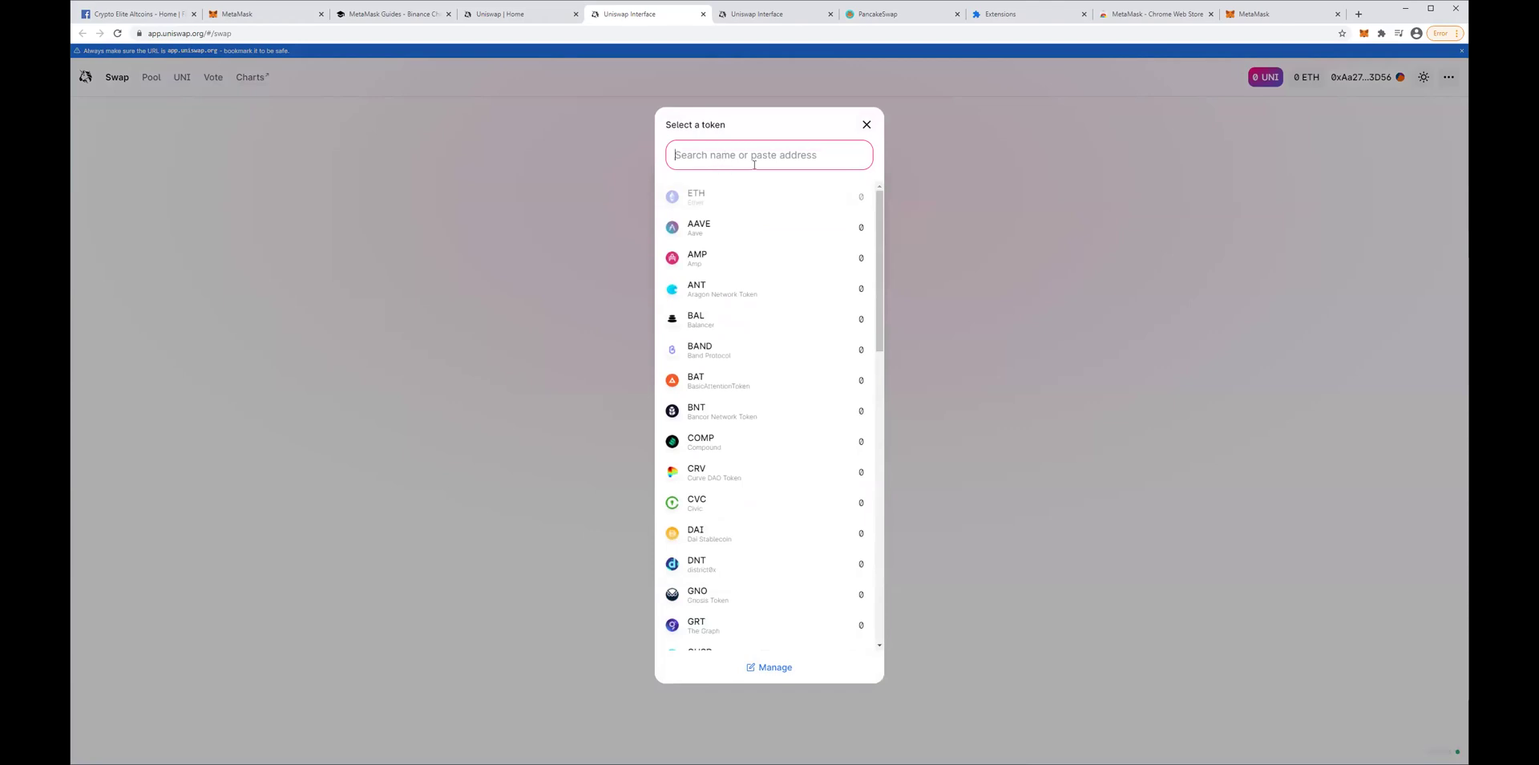
type("super")
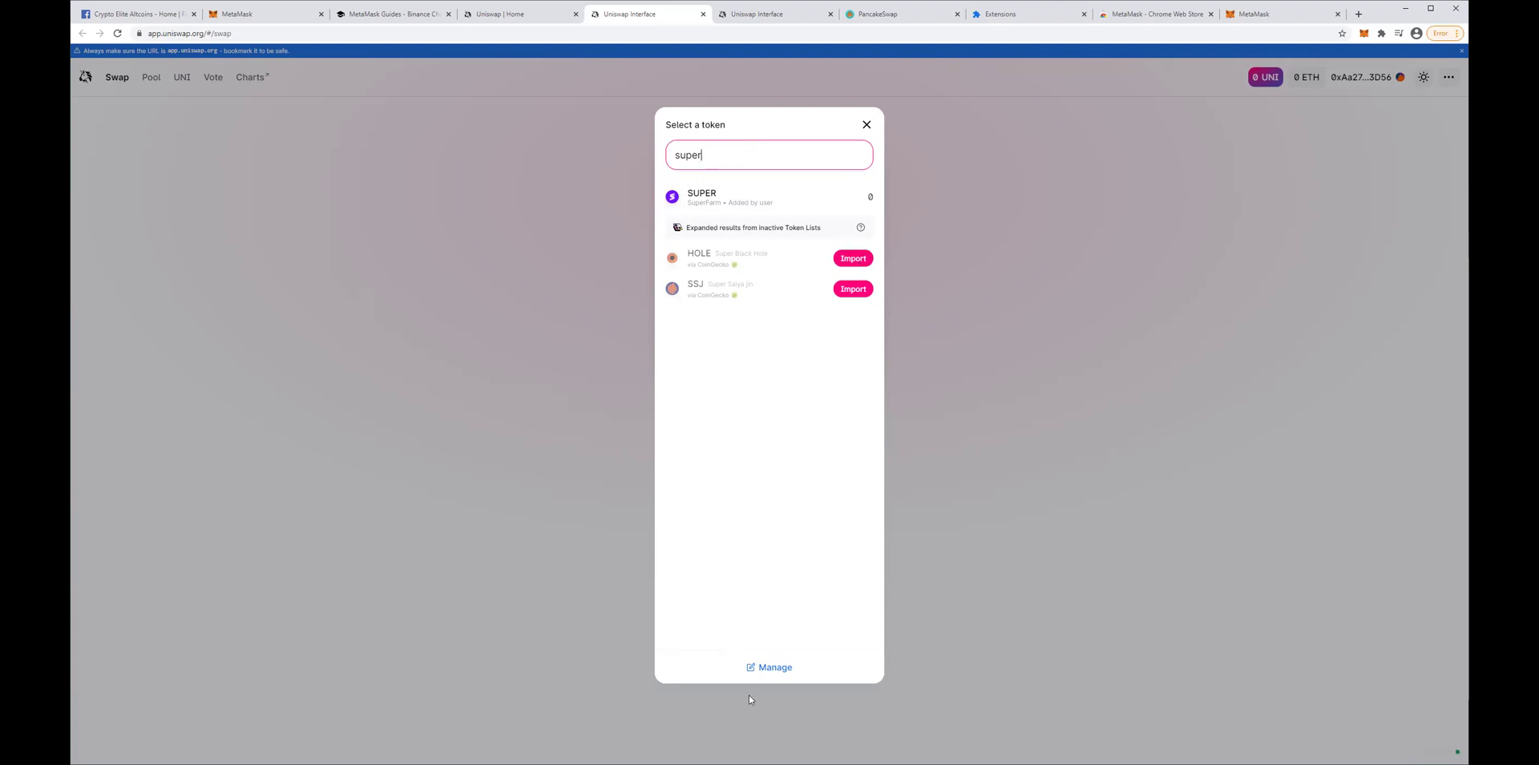
Examine the manageable token lists and the custom token settings, and leave the token selection without changing the swap
left_click(766, 667)
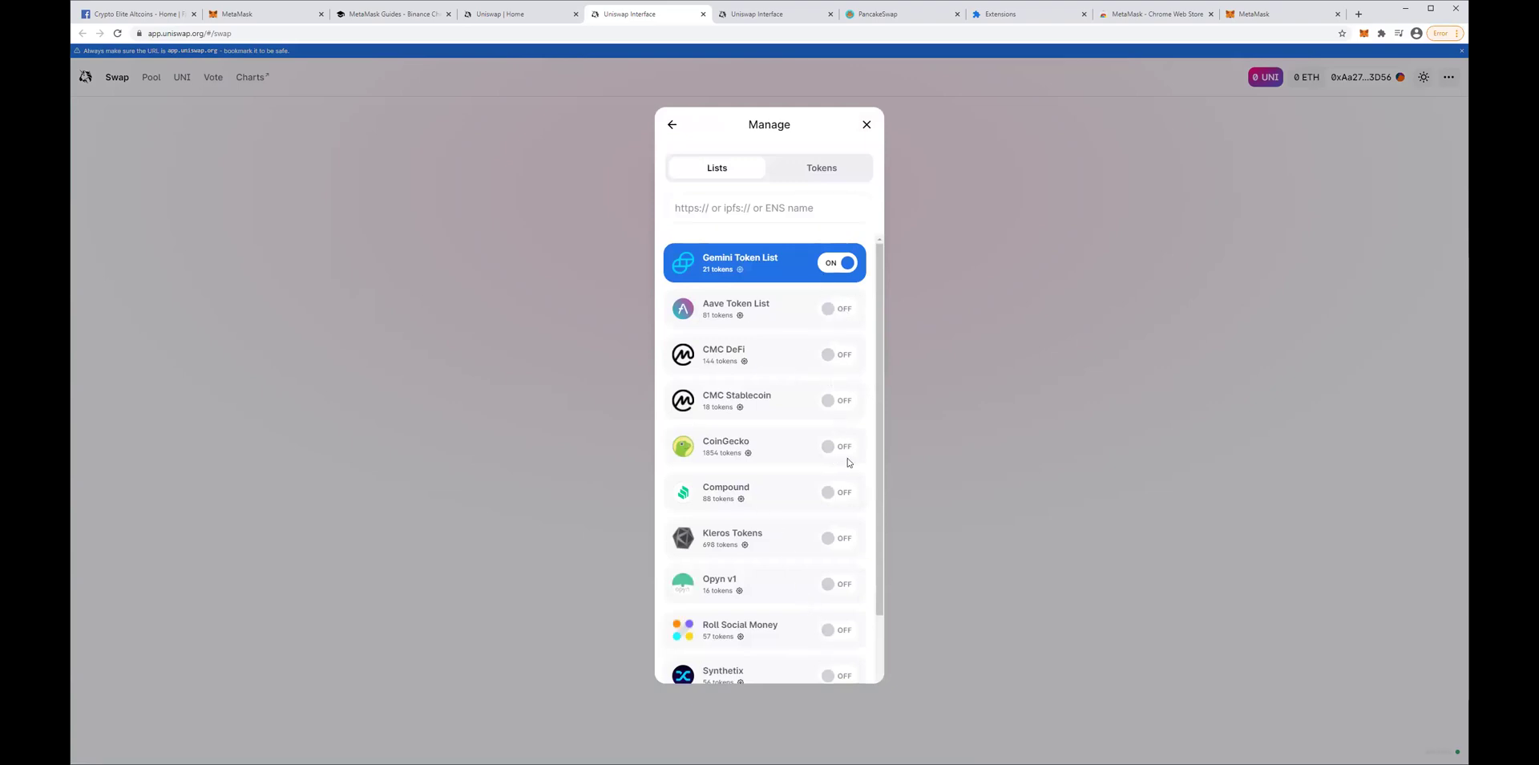
scroll(834, 519, "down", 2)
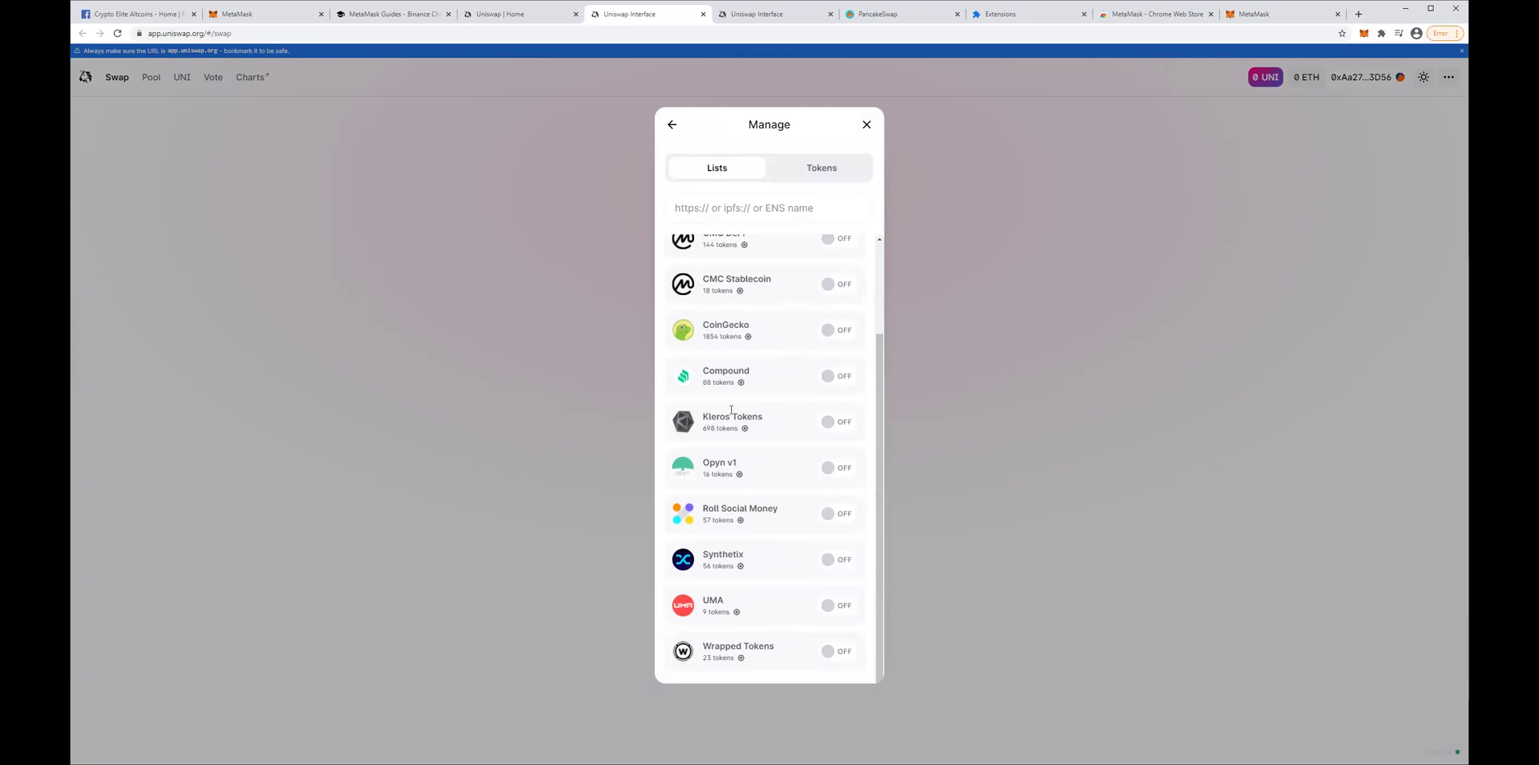
scroll(784, 390, "up", 2)
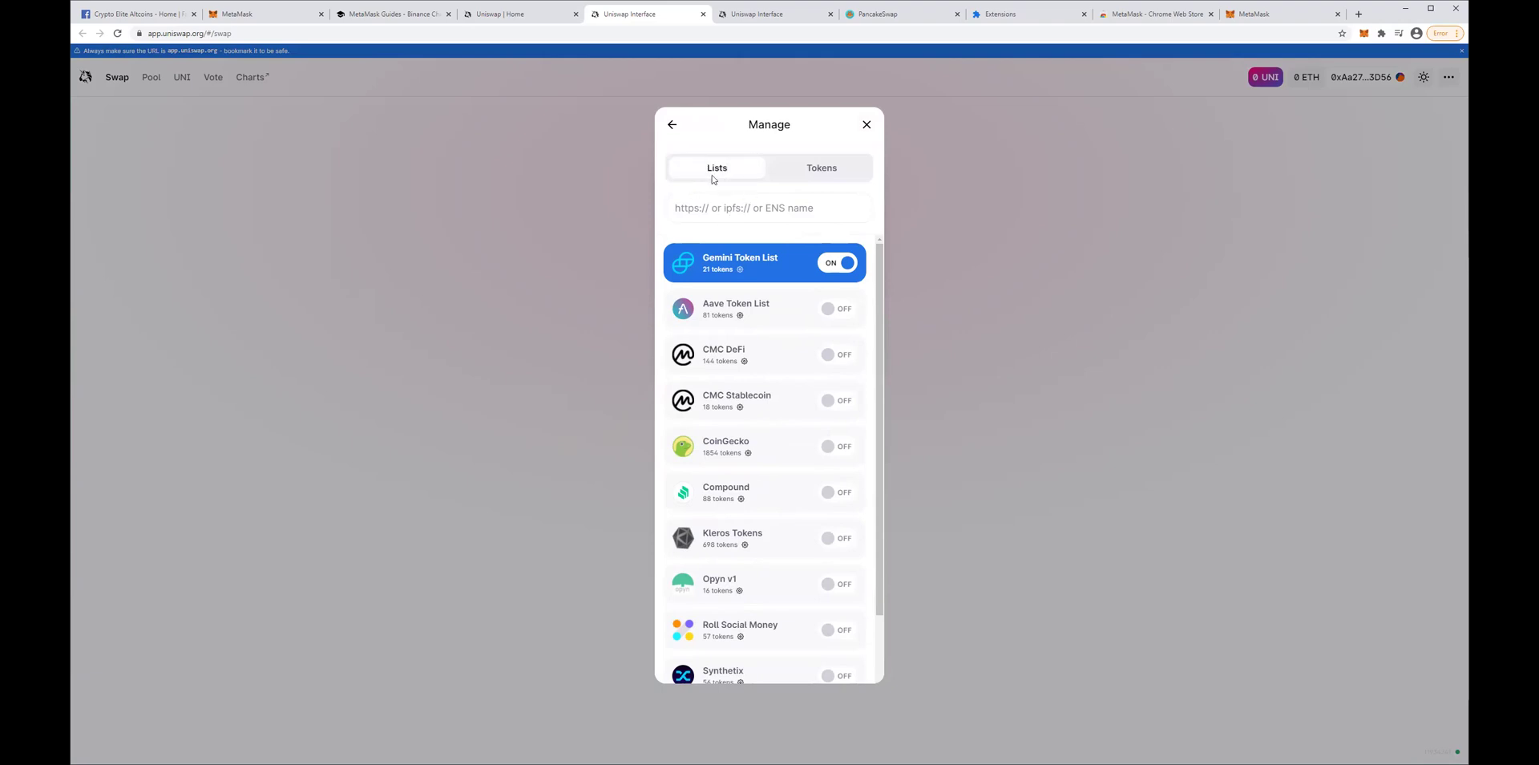
left_click(801, 165)
left_click(729, 212)
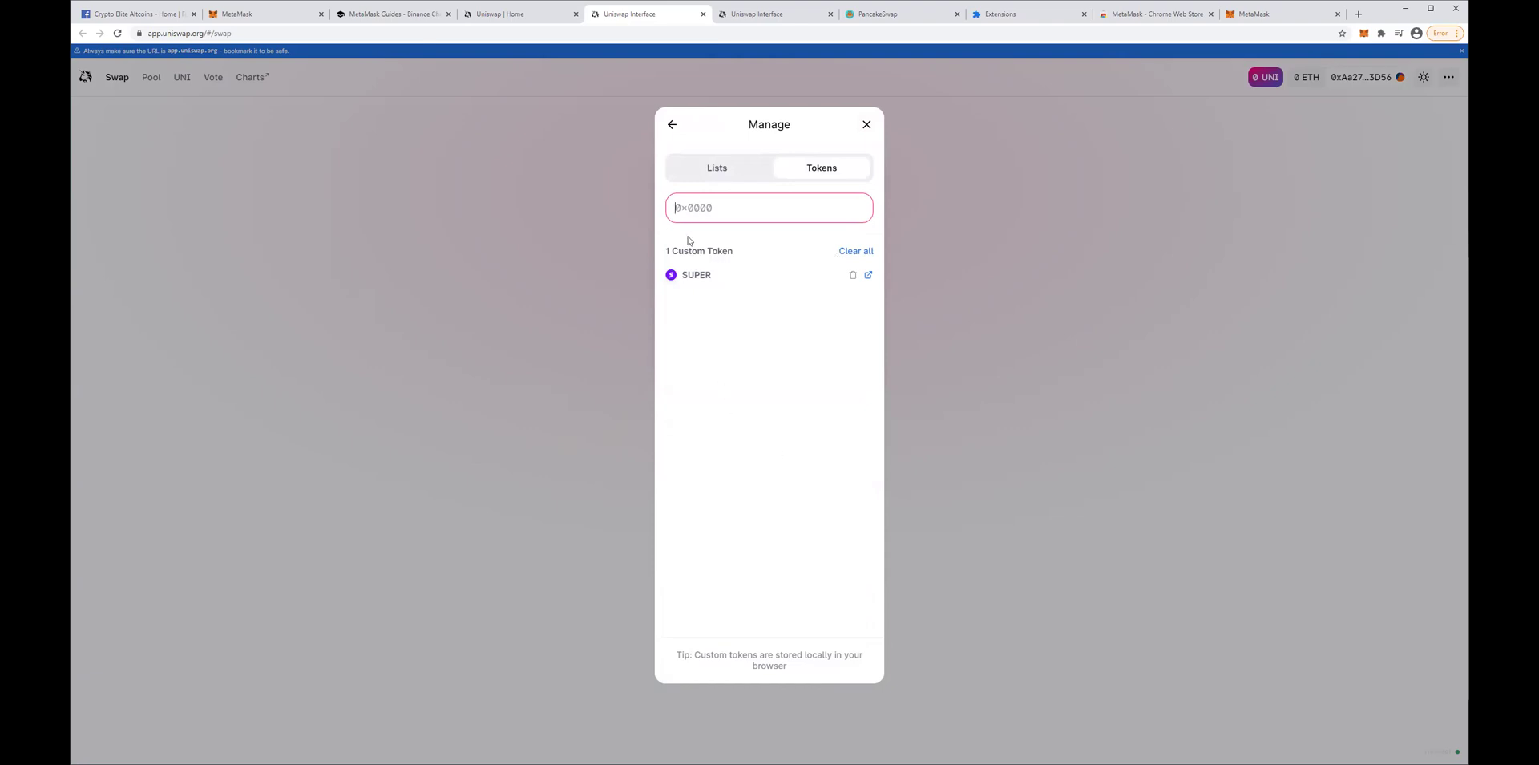
left_click(672, 124)
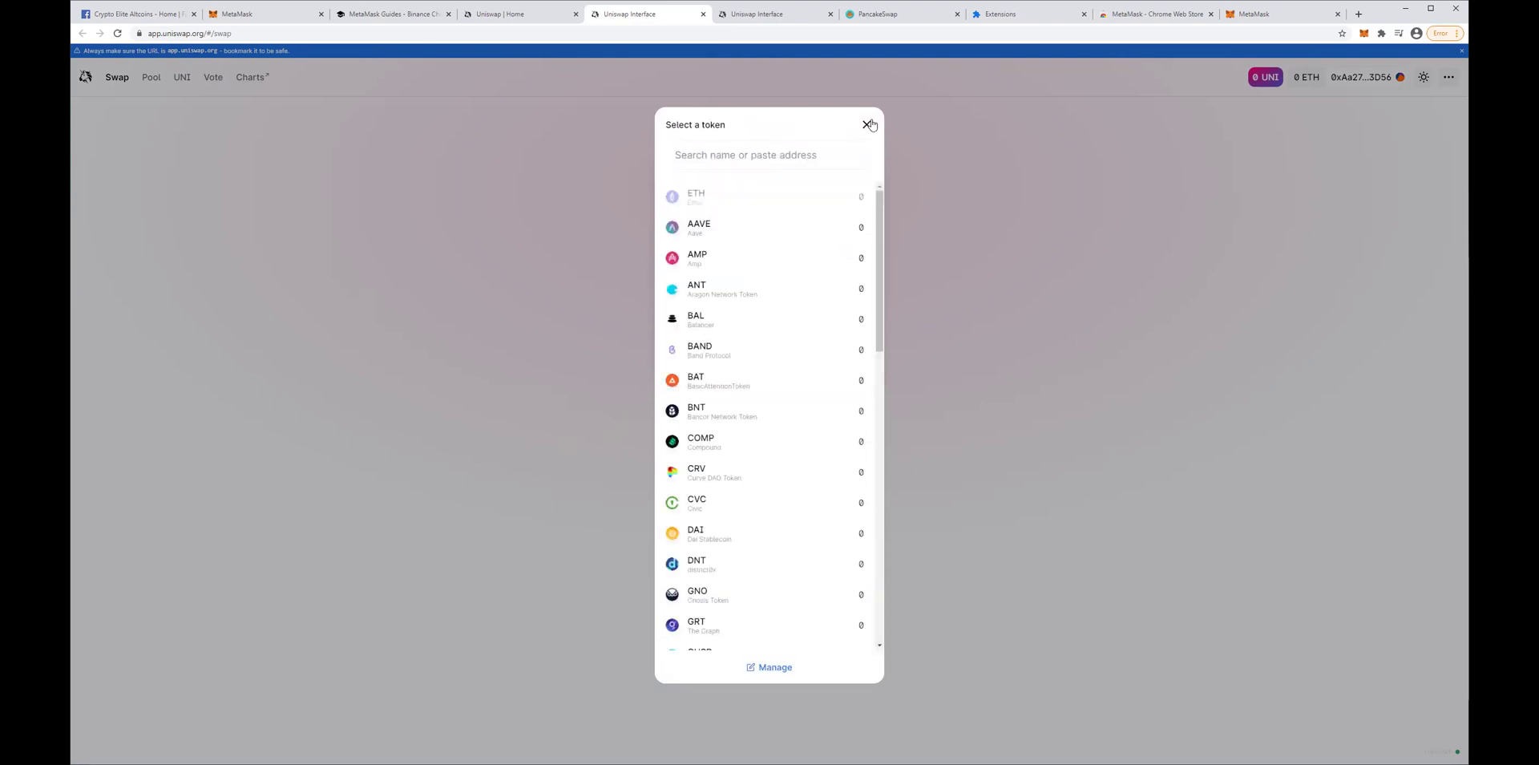
left_click(412, 202)
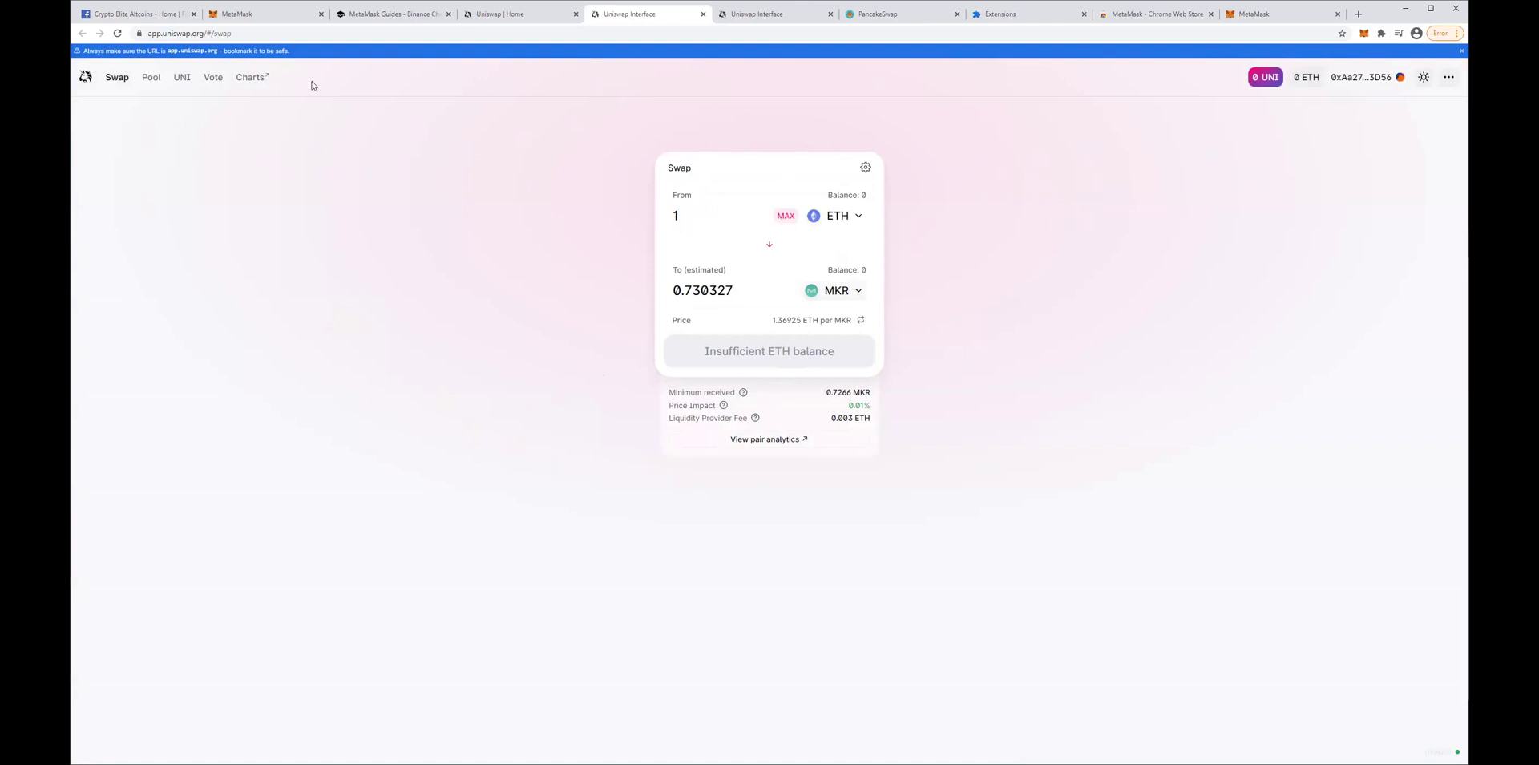
Switch to PancakeSwap and try to connect the MetaMask wallet
left_click(873, 14)
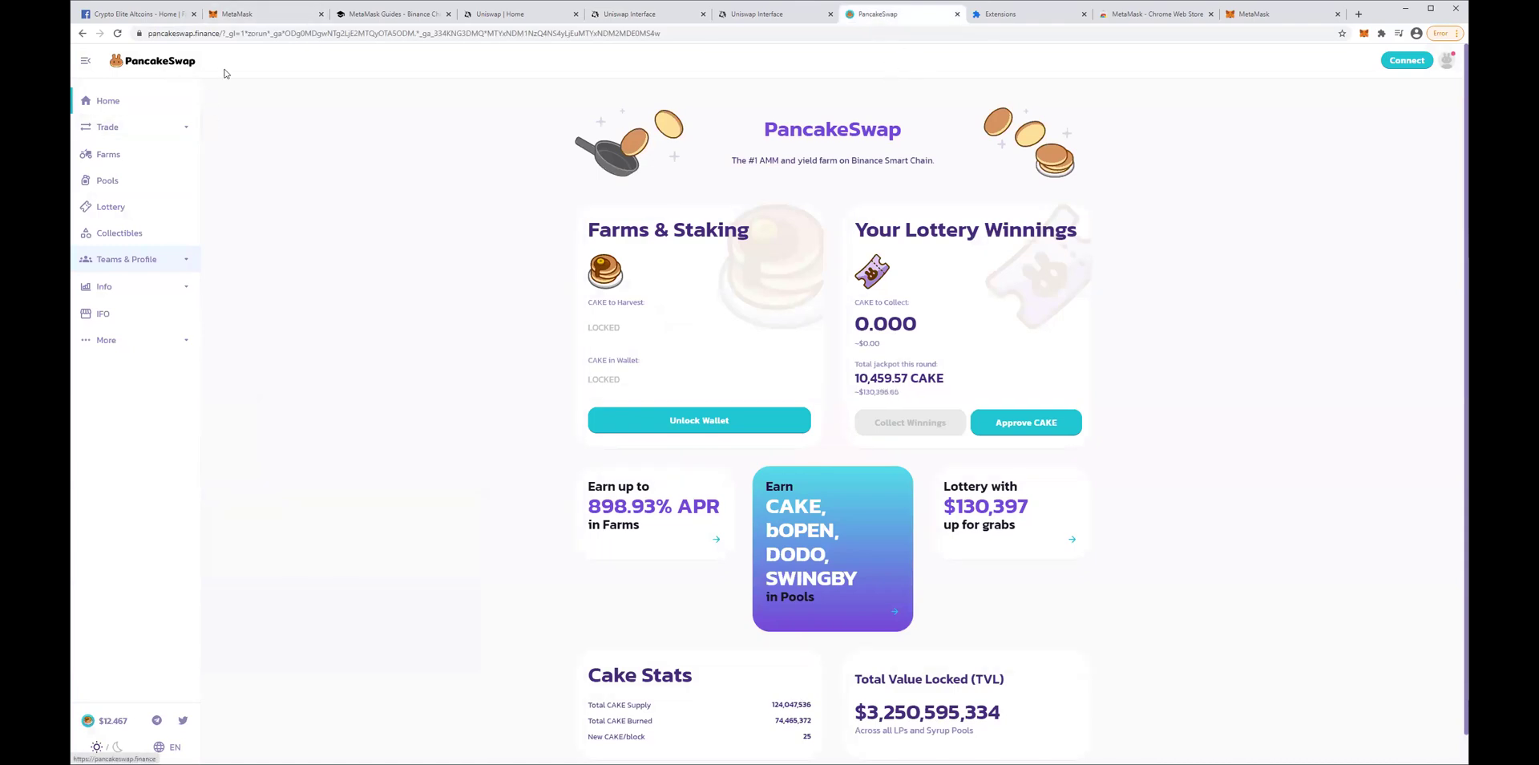
left_click(1401, 61)
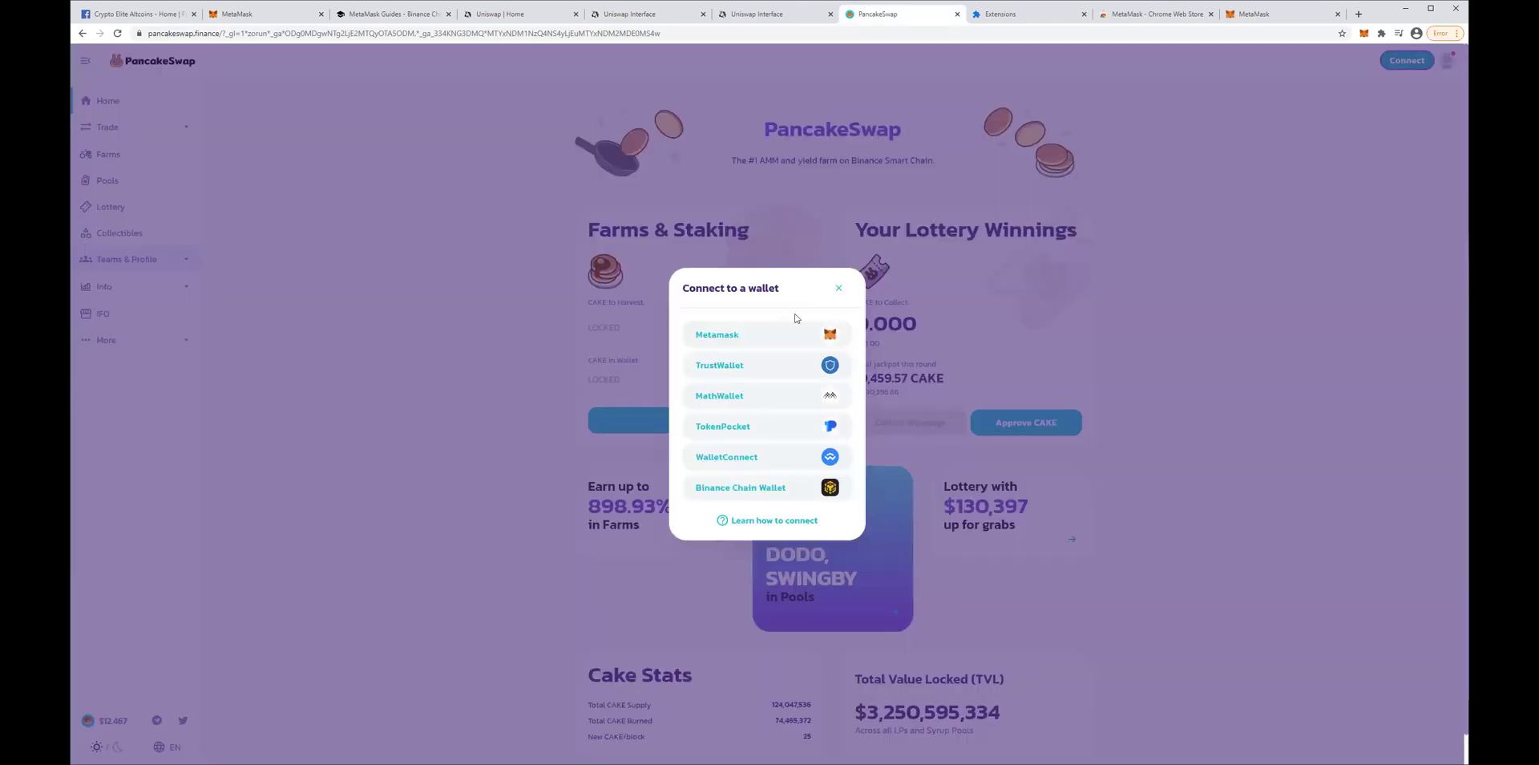
left_click(770, 333)
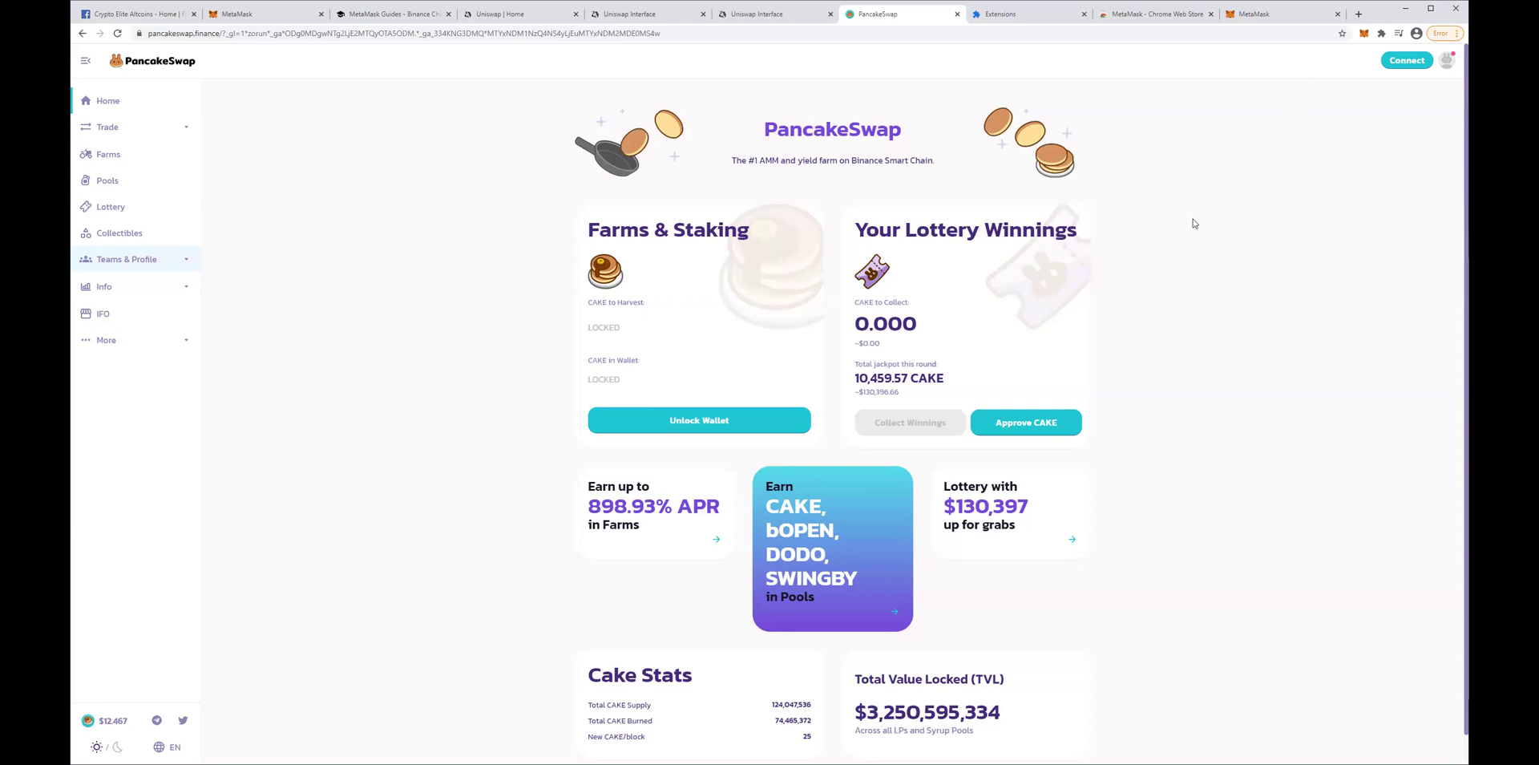
Switch MetaMask's network to Binance Smart Chain and retry connecting the wallet from the PancakeSwap home page
left_click(1363, 34)
left_click(1285, 61)
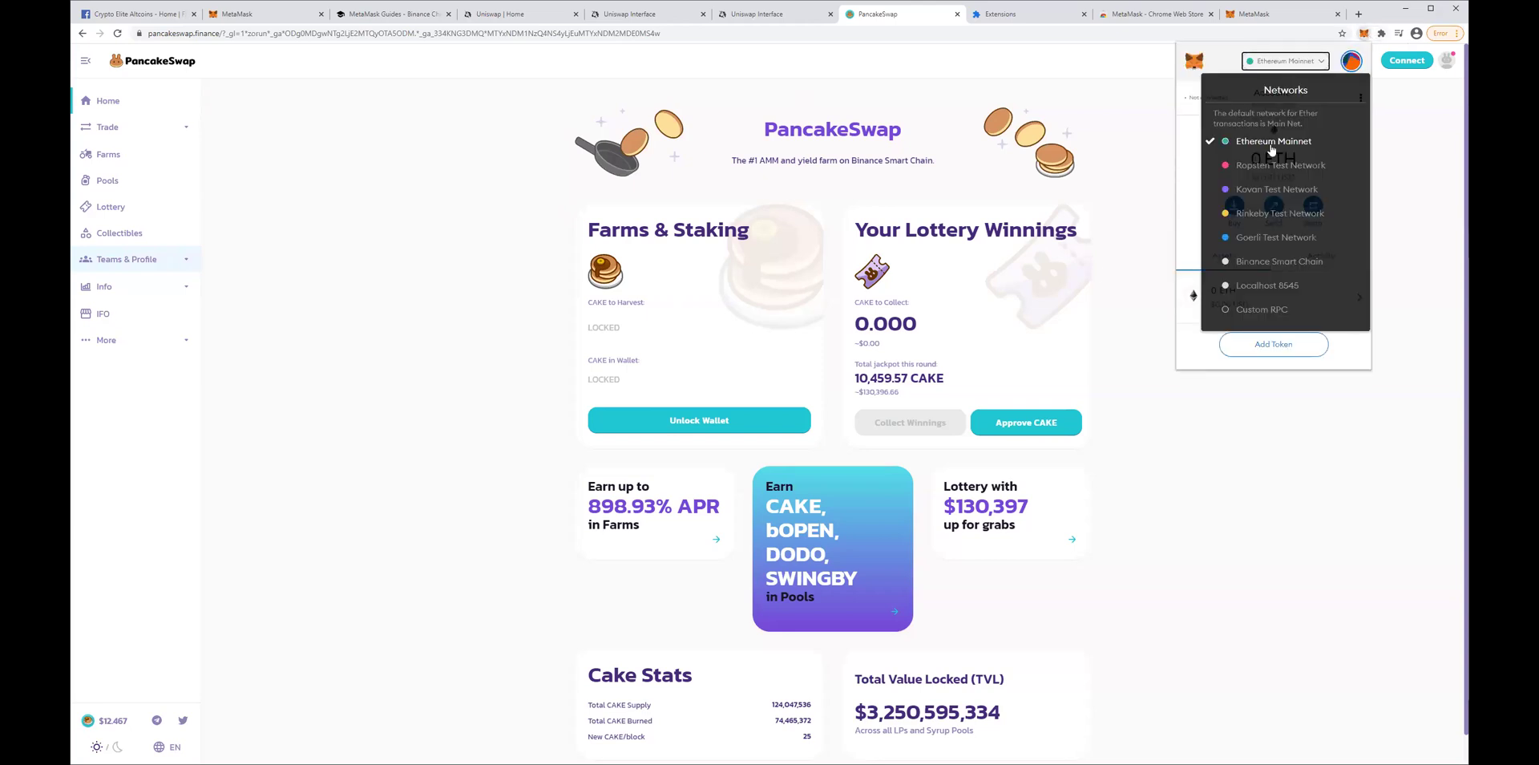
left_click(1278, 261)
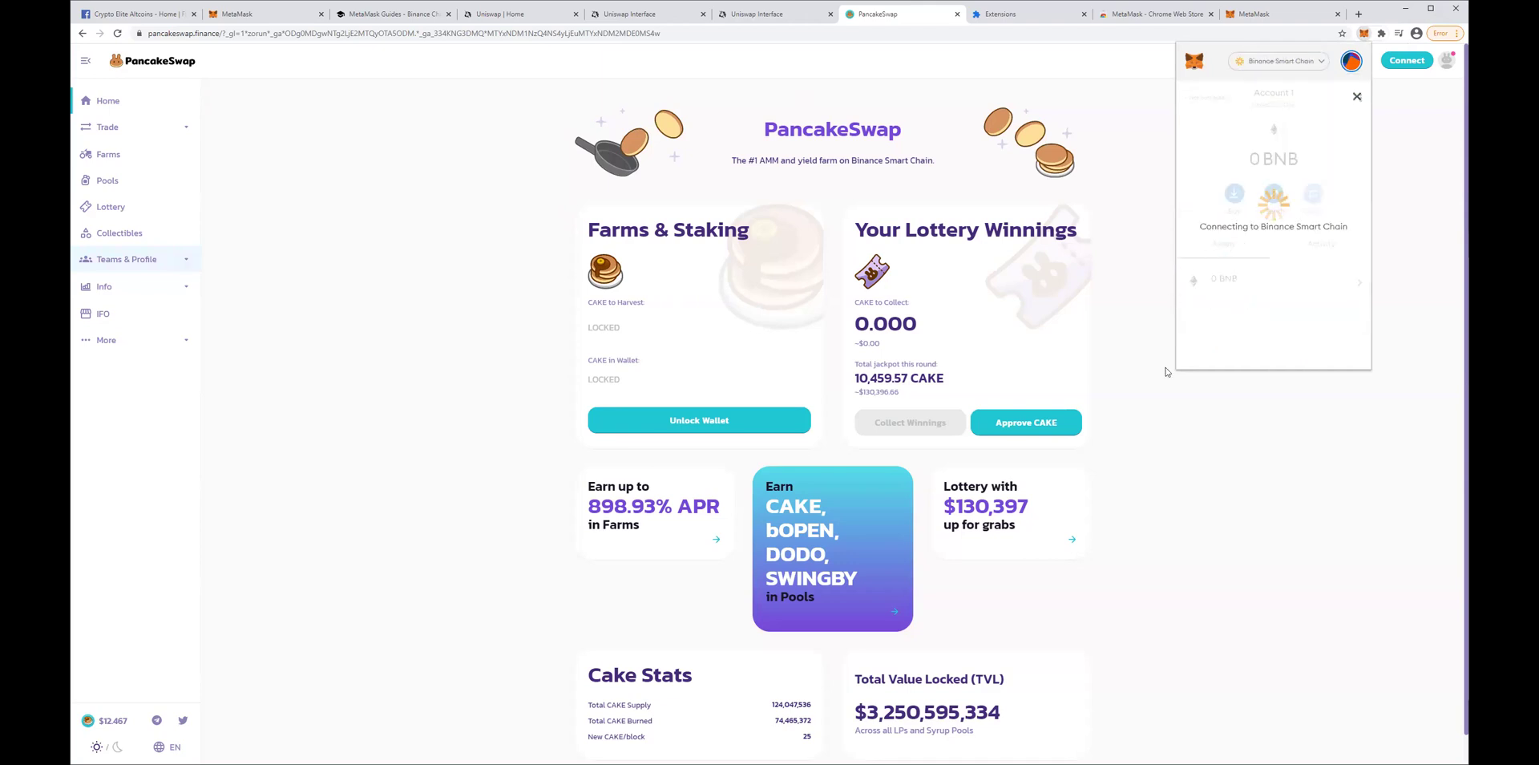
left_click(1404, 64)
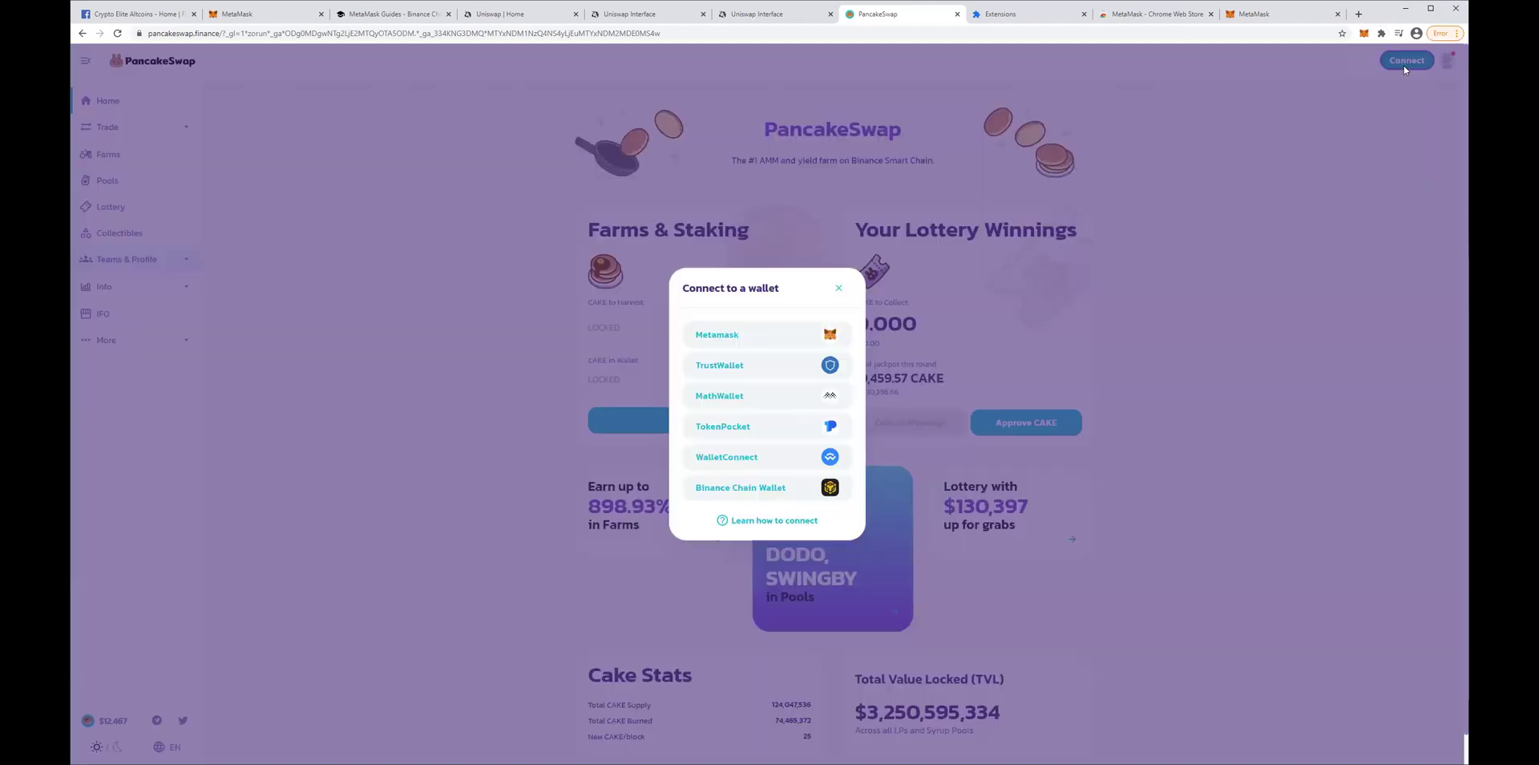
left_click(731, 336)
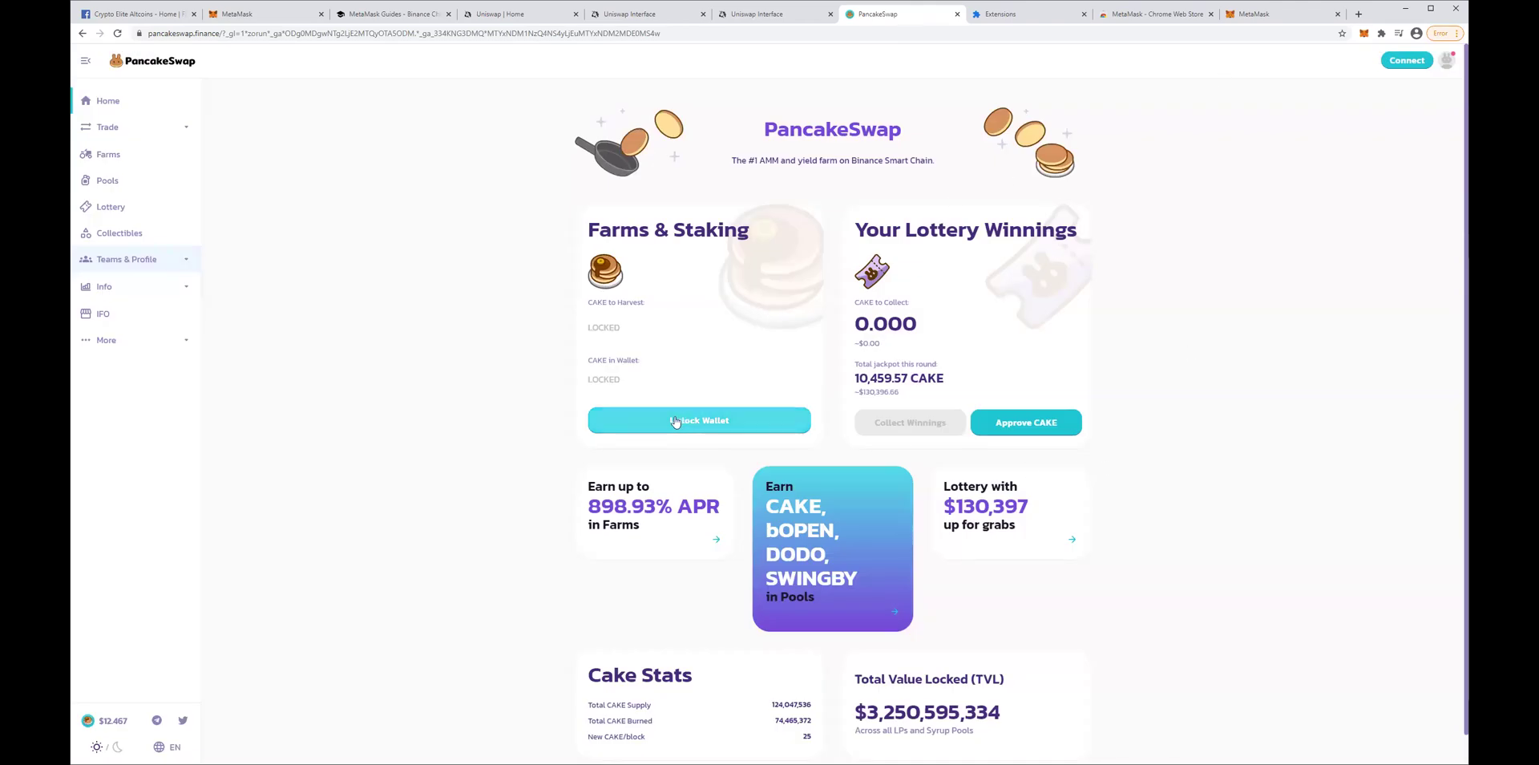
Connect MetaMask on PancakeSwap's Exchange page and check the account's BNB balance in the wallet
left_click(117, 129)
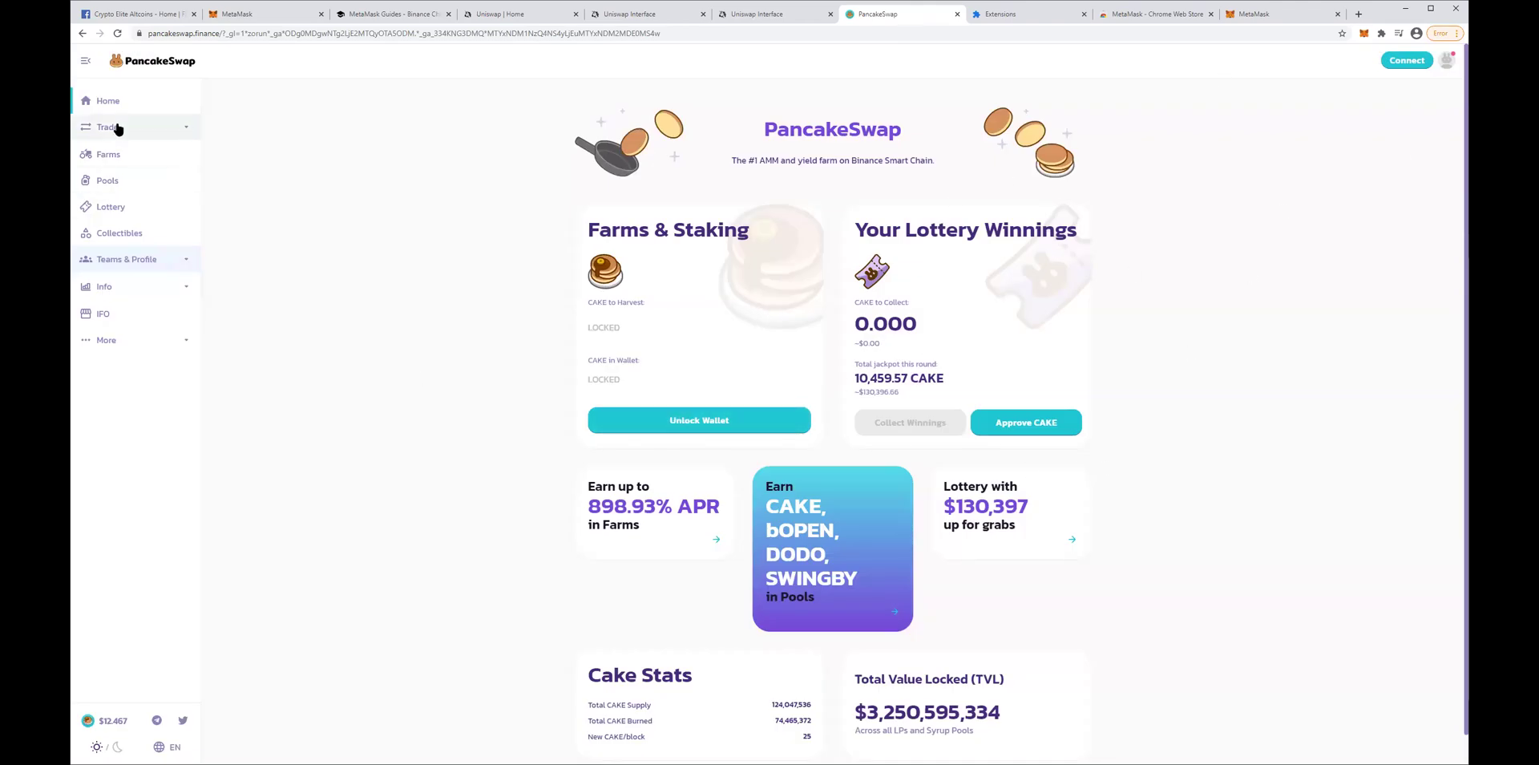
left_click(120, 154)
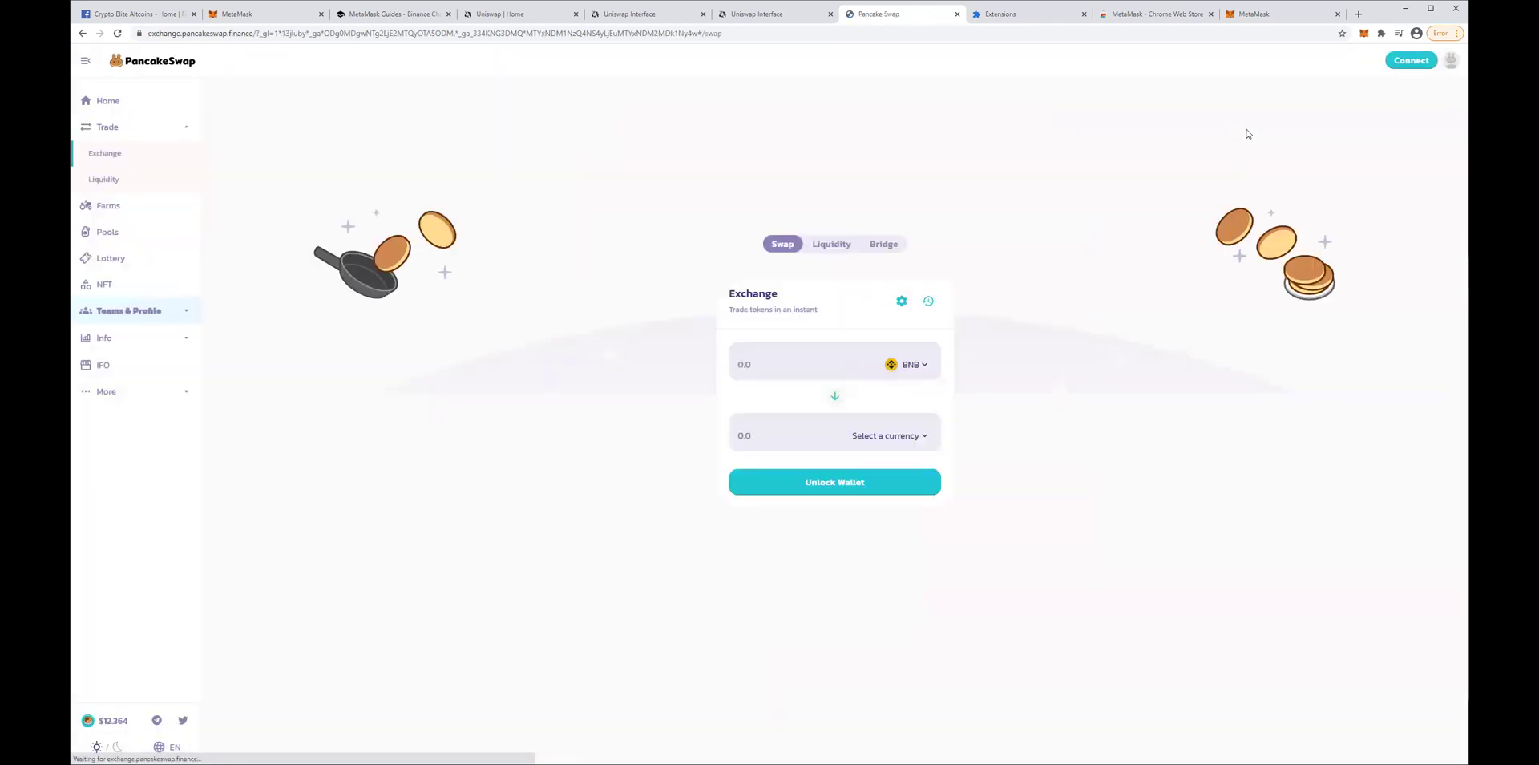
left_click(1411, 61)
left_click(762, 347)
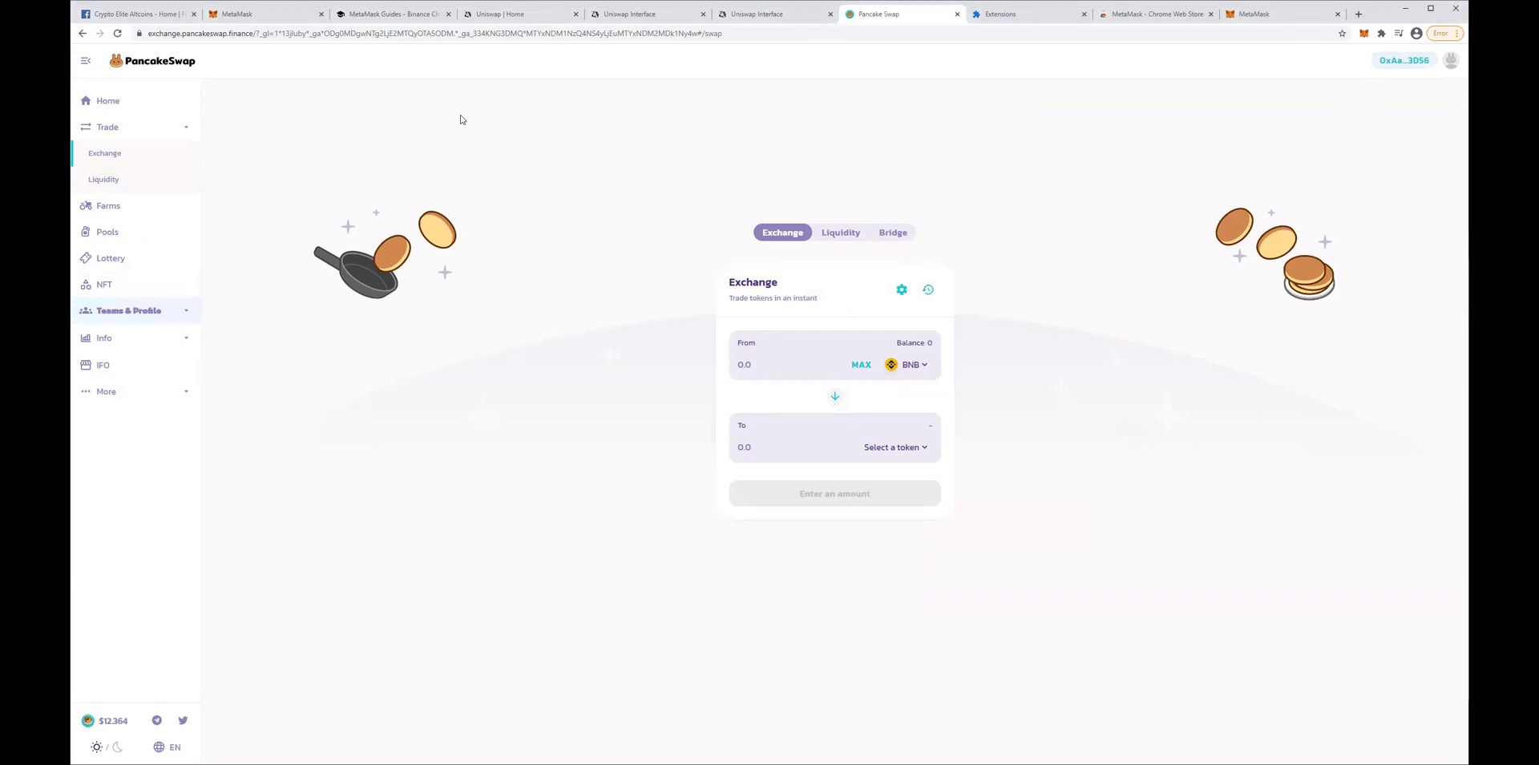
left_click(1363, 33)
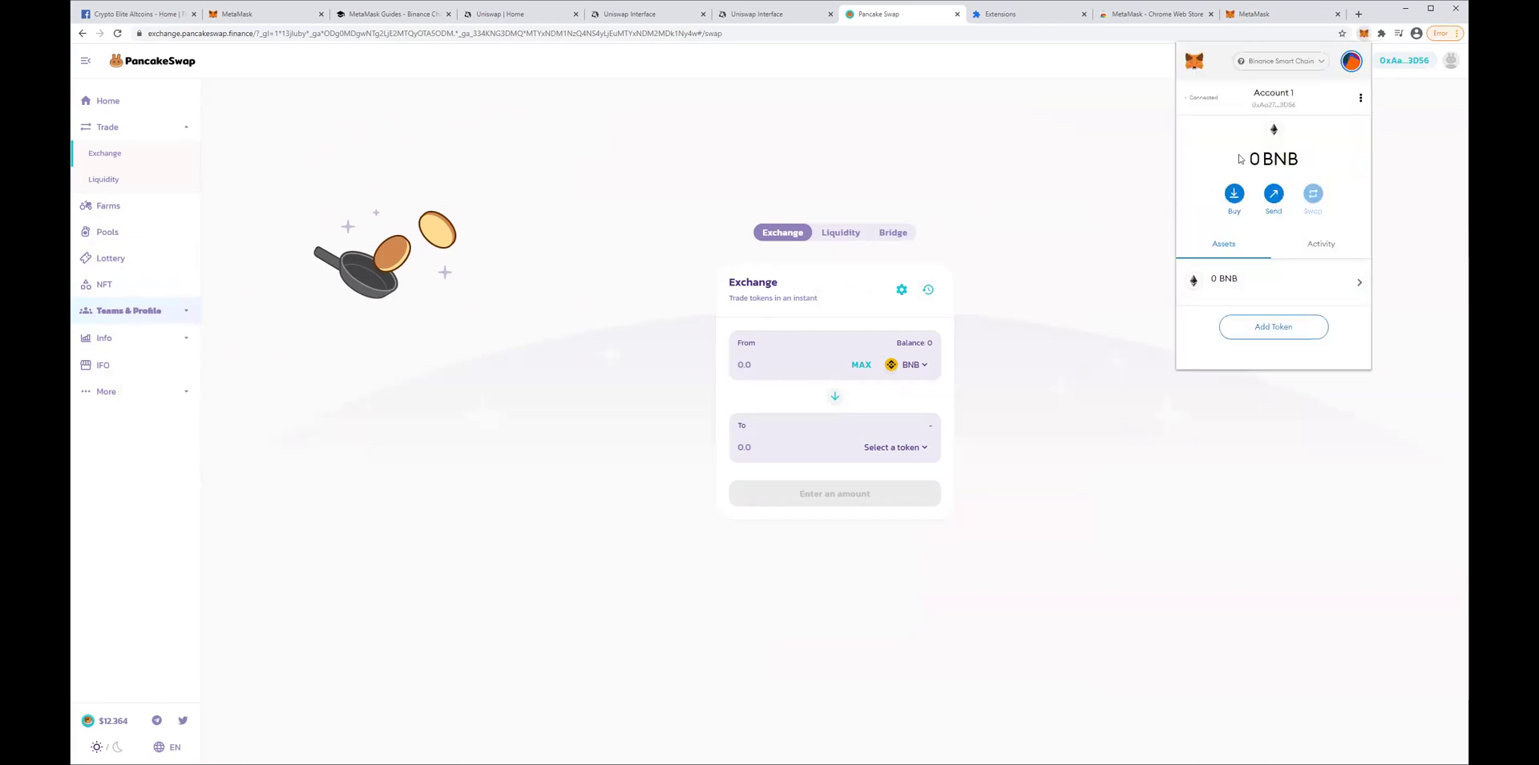
left_click(952, 138)
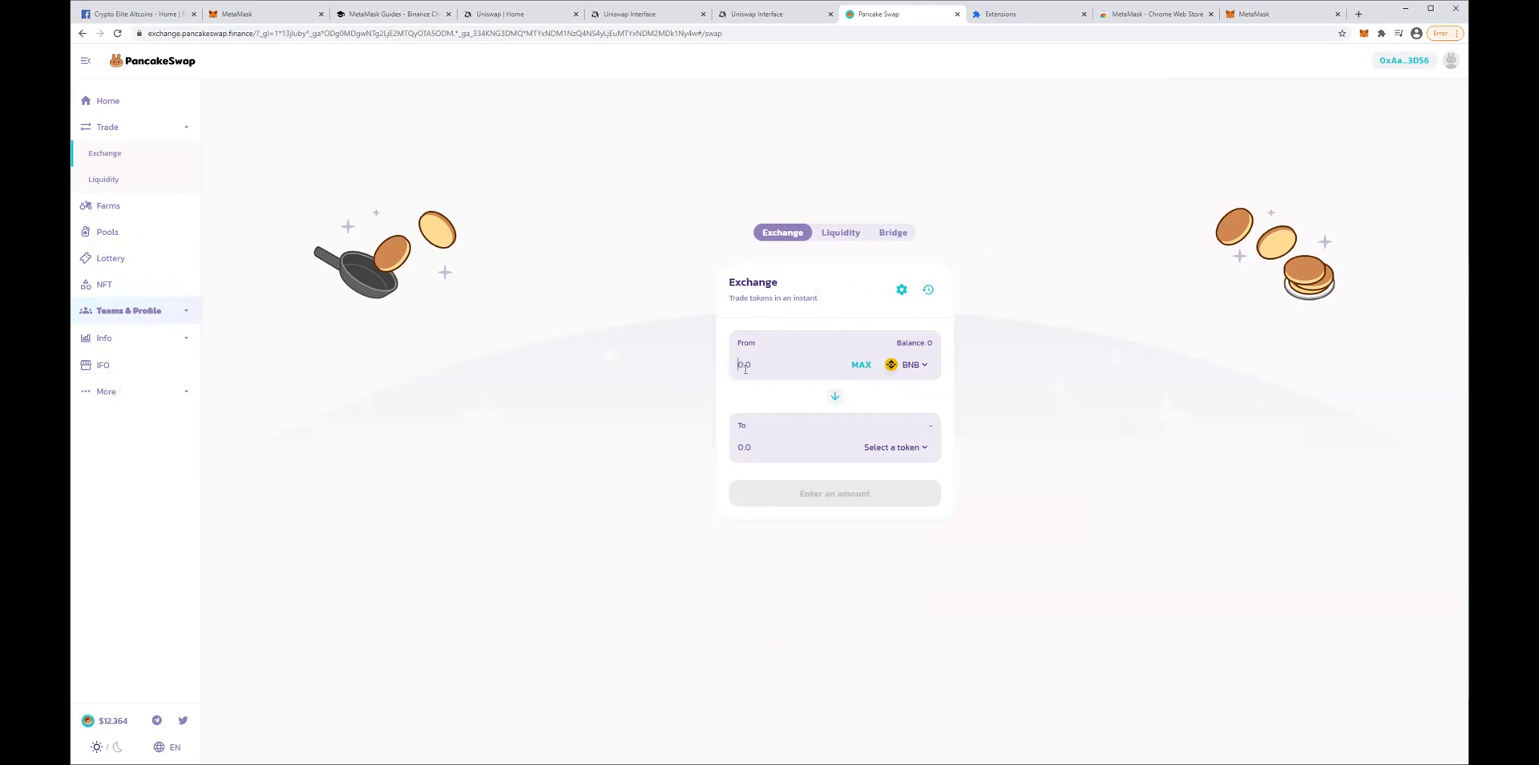
Enter 10 BNB as the amount to swap and choose CAKE as the token to receive
type("10")
left_click(923, 446)
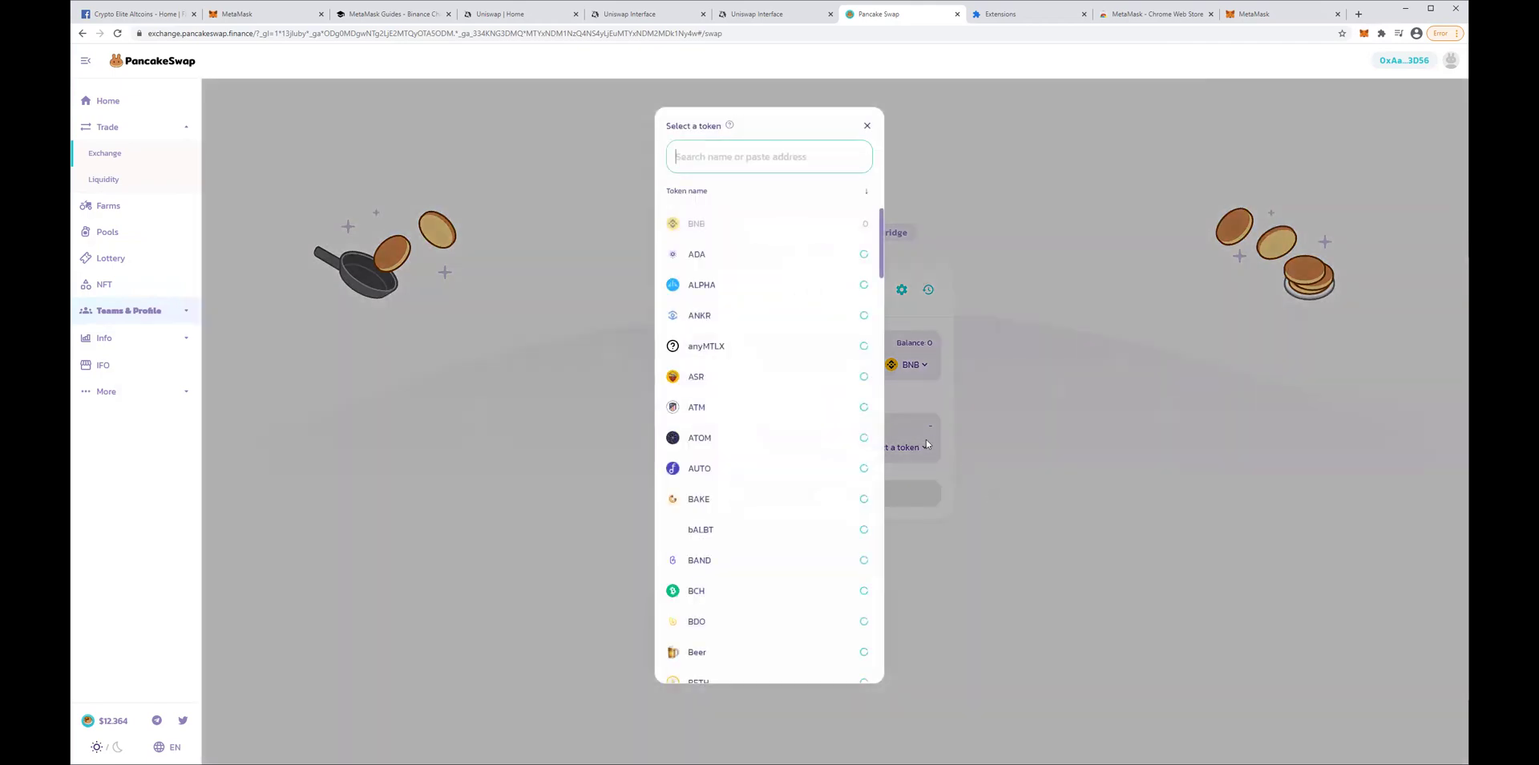
type("cake")
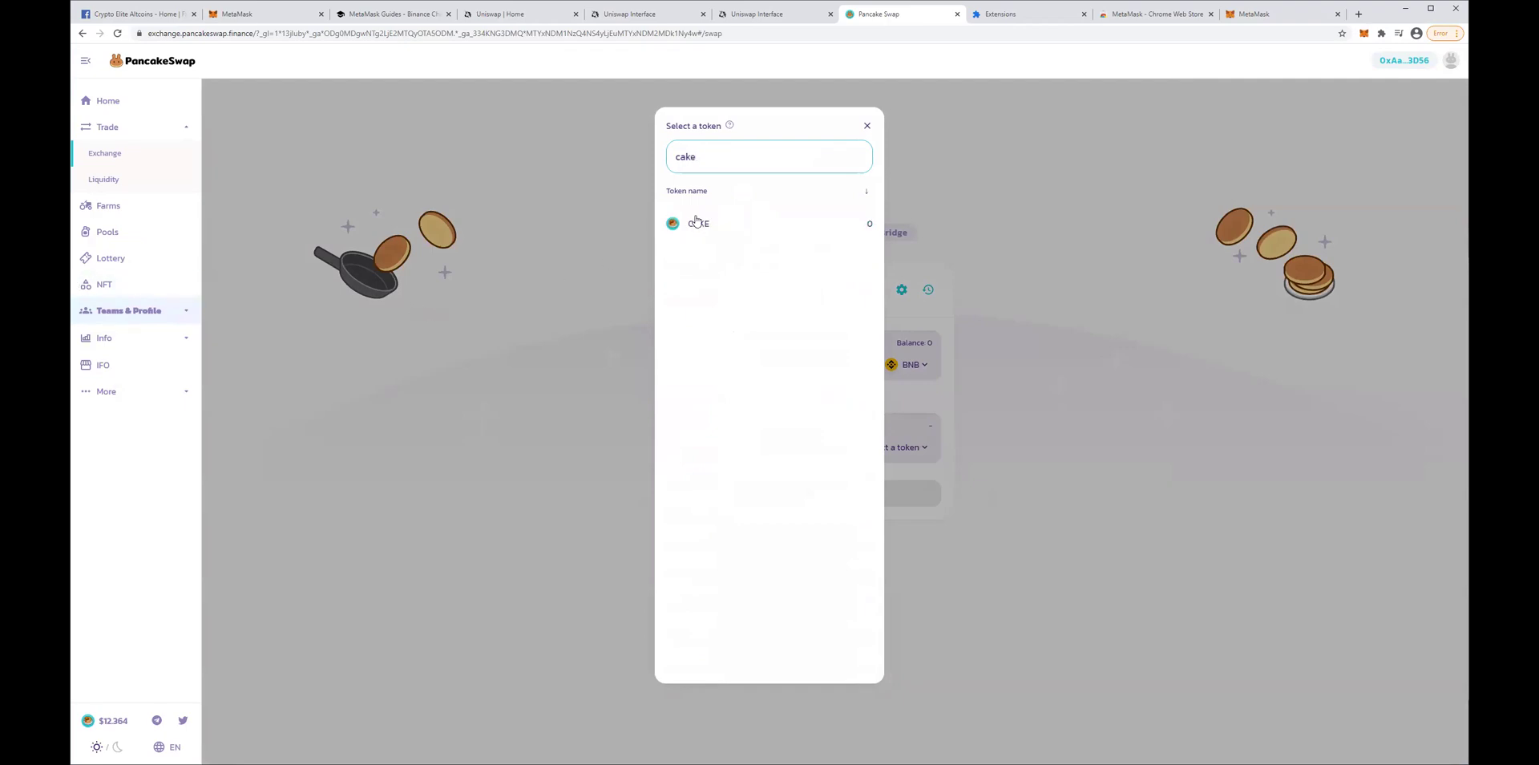
left_click(696, 222)
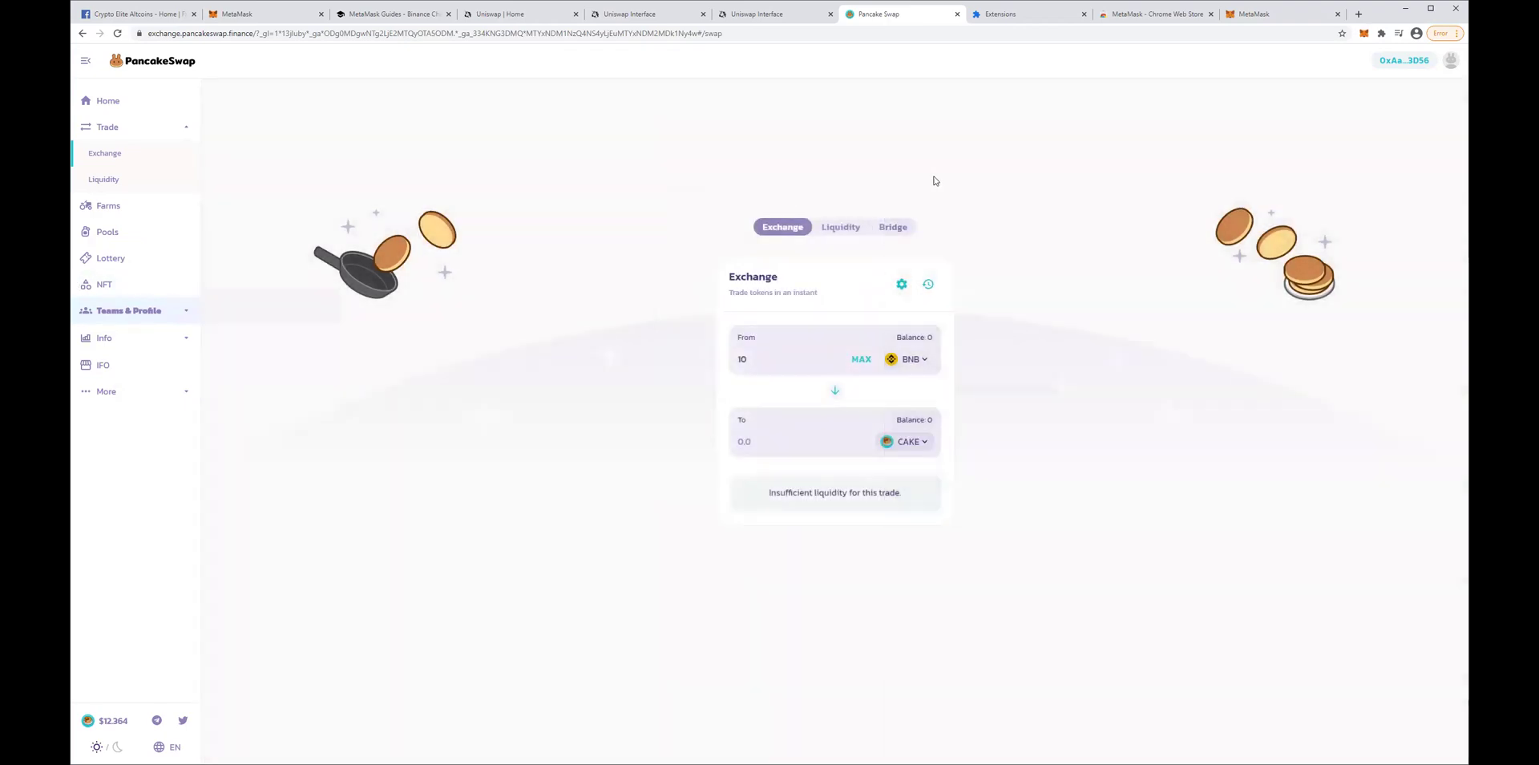
Examine the swap's estimated CAKE amount and price impact, and check the BNB balance in MetaMask
left_click(759, 412)
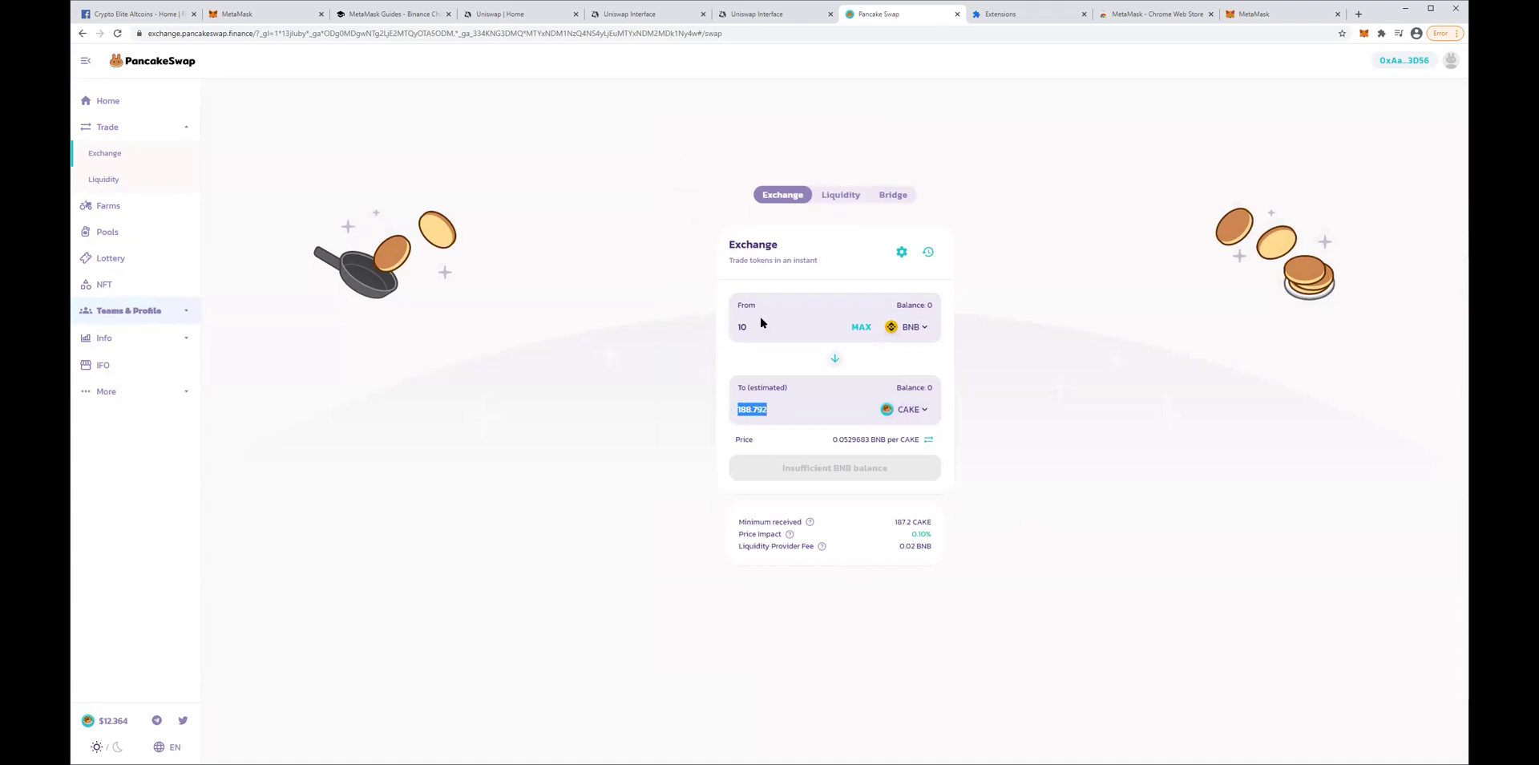
left_click_drag(911, 534, 931, 533)
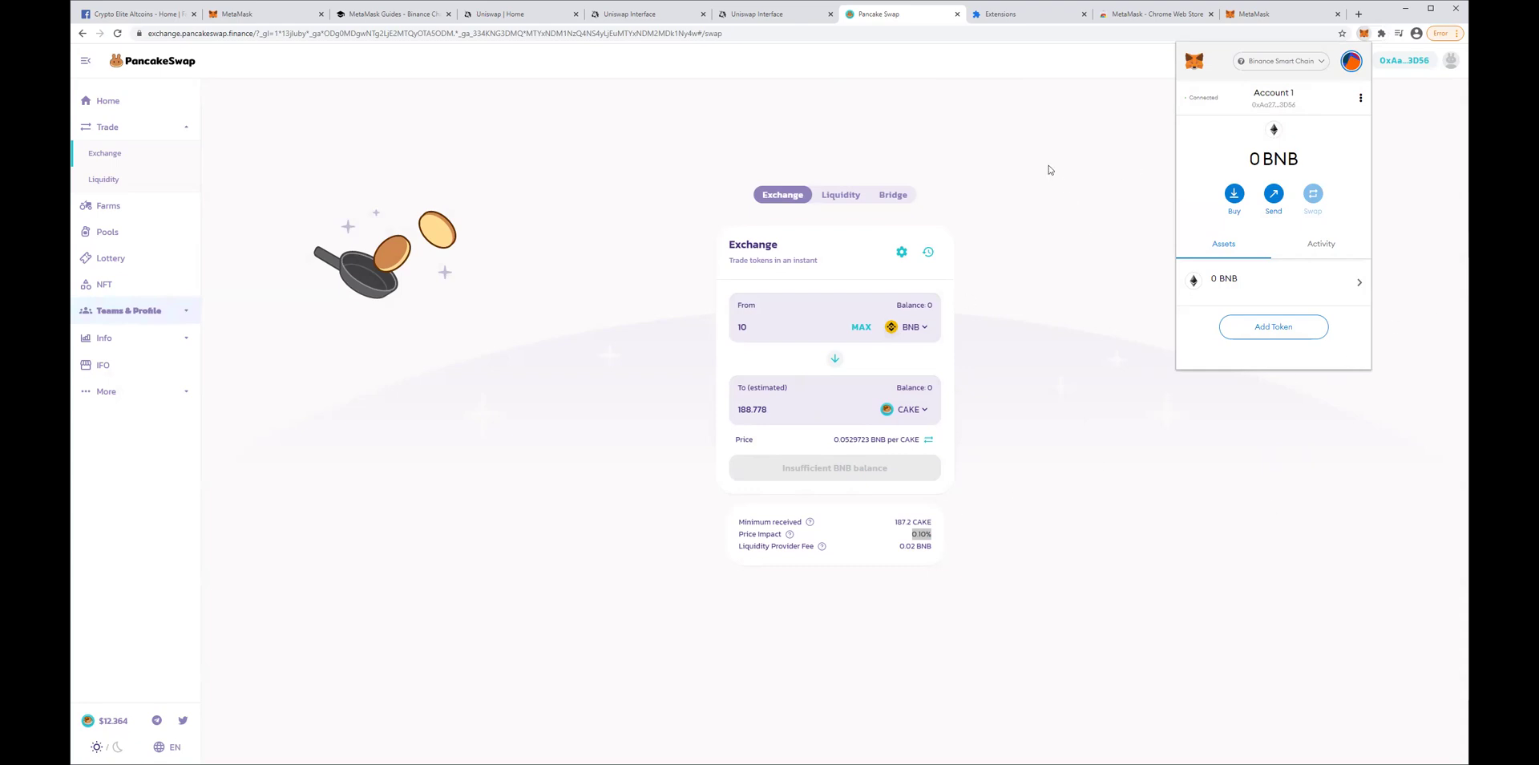
left_click(1018, 131)
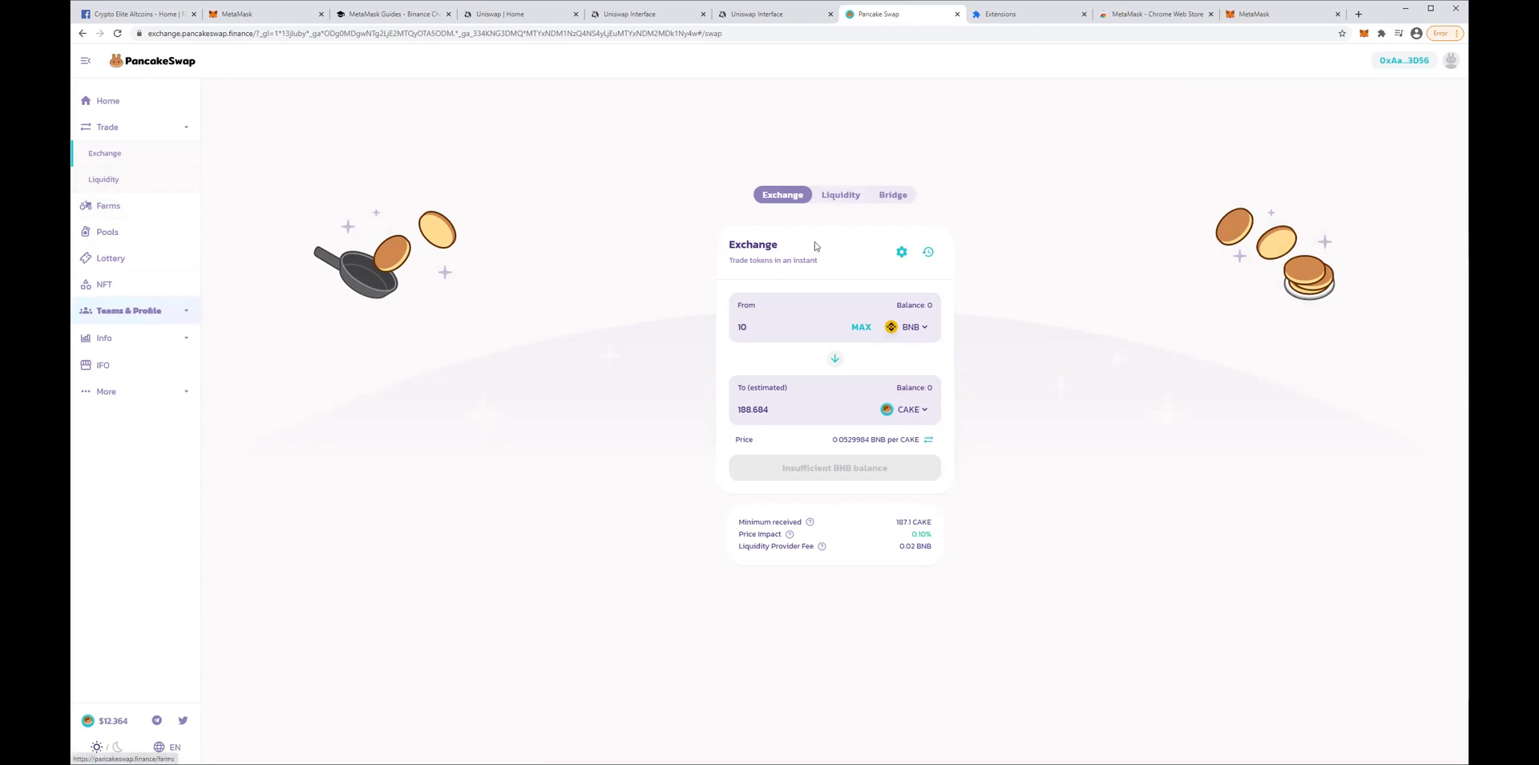
Prepare to add liquidity with 1 BNB paired with CAKE, and check the required CAKE amount against the MetaMask wallet
left_click(834, 196)
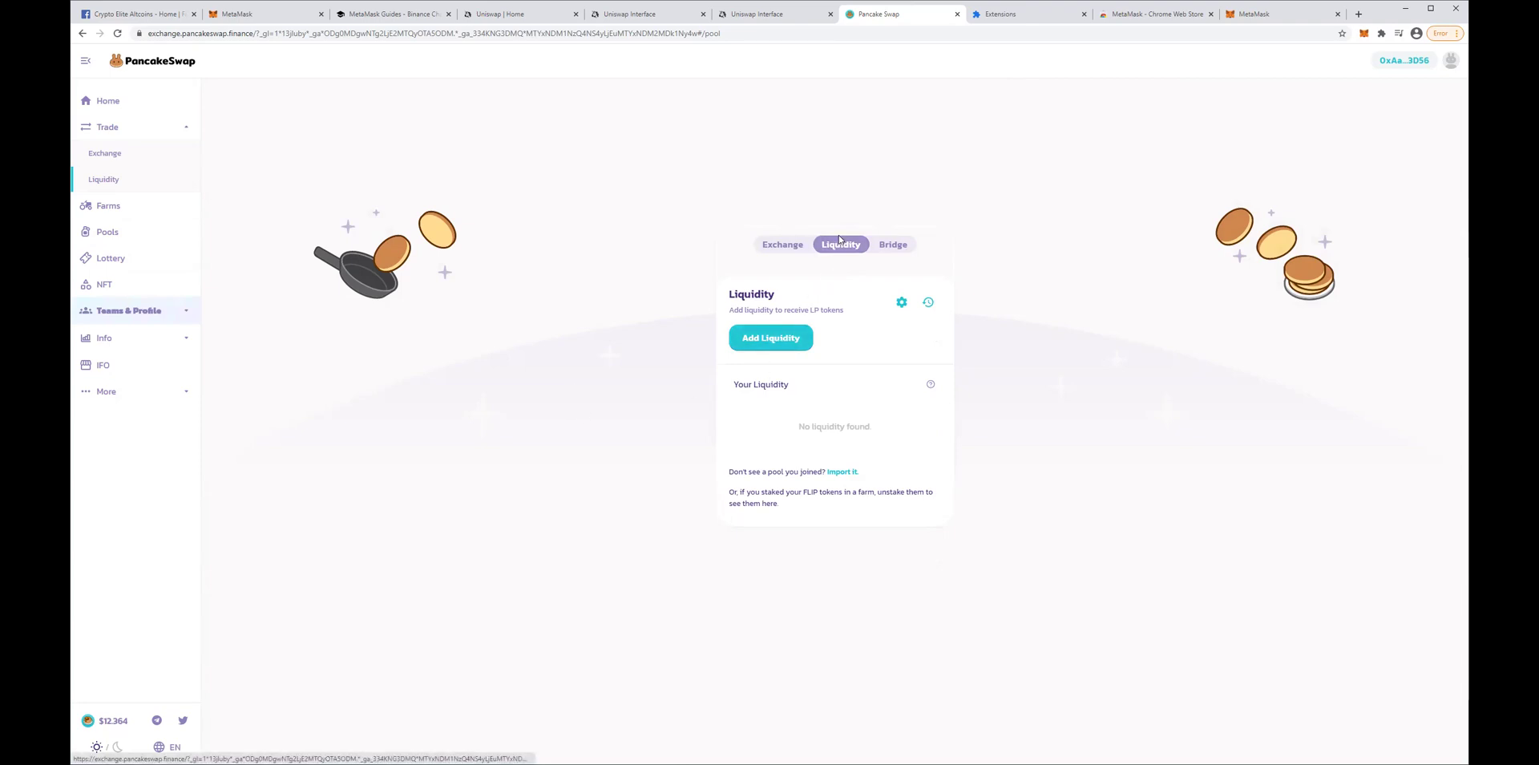
left_click(785, 346)
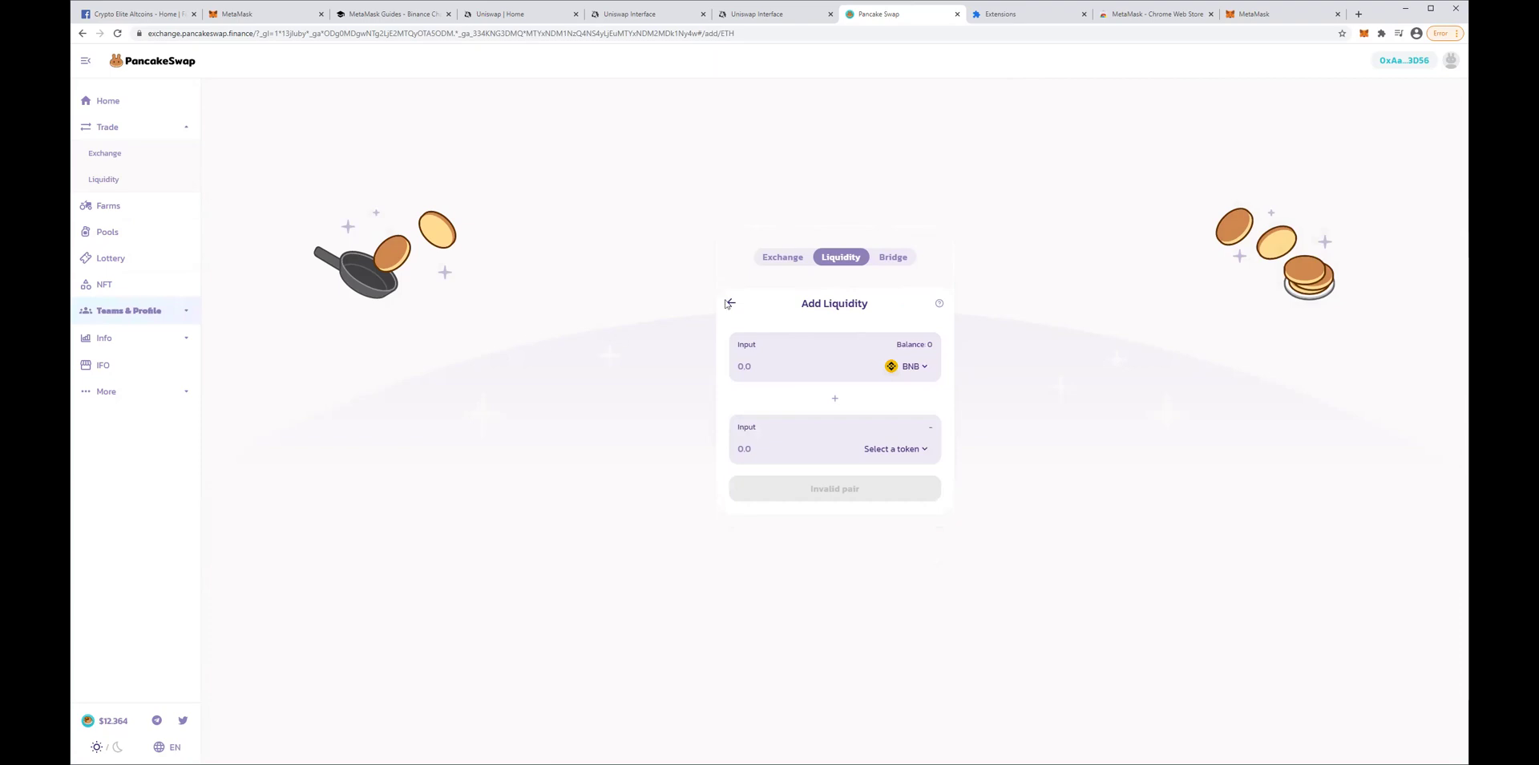
left_click(914, 453)
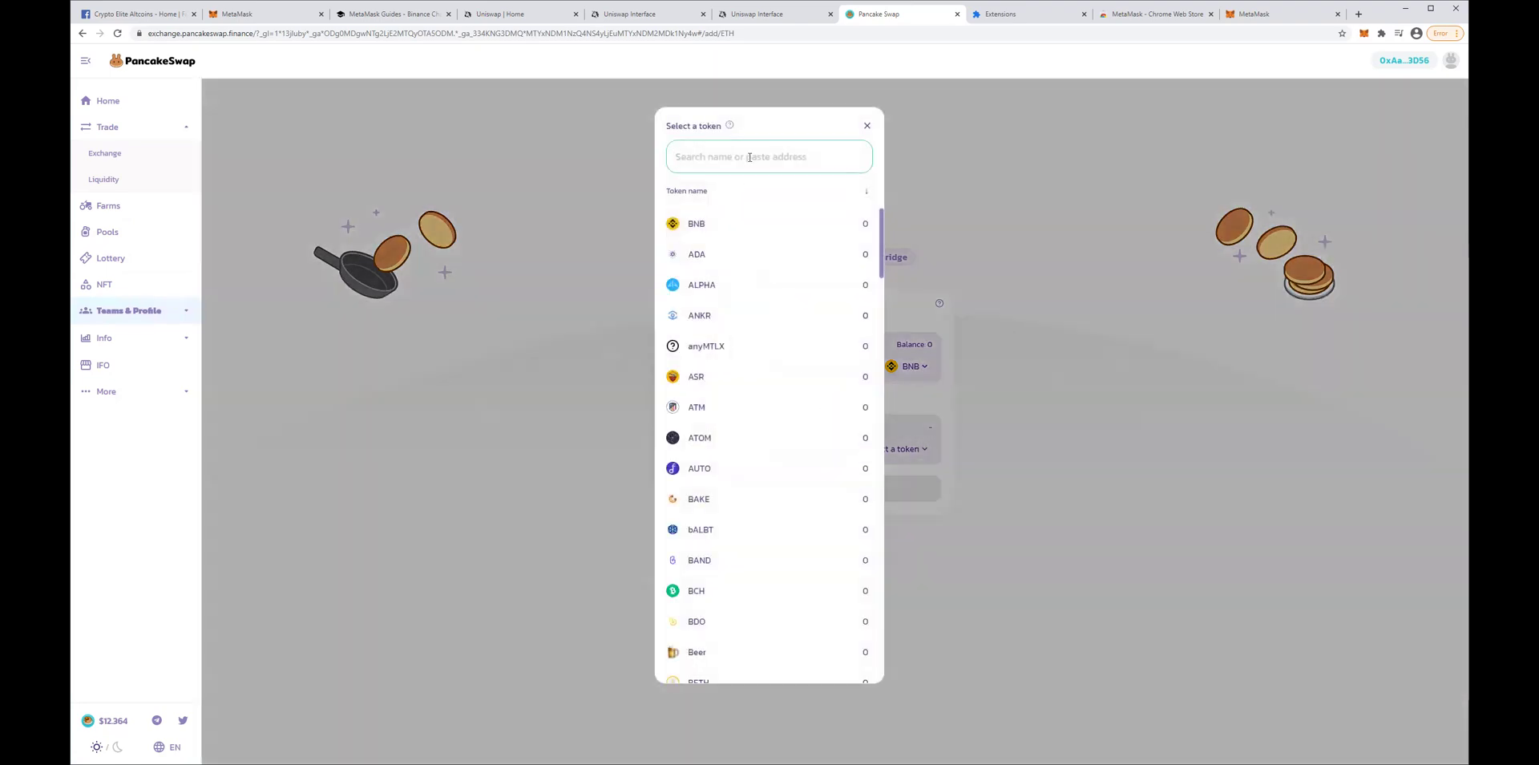
type("cake")
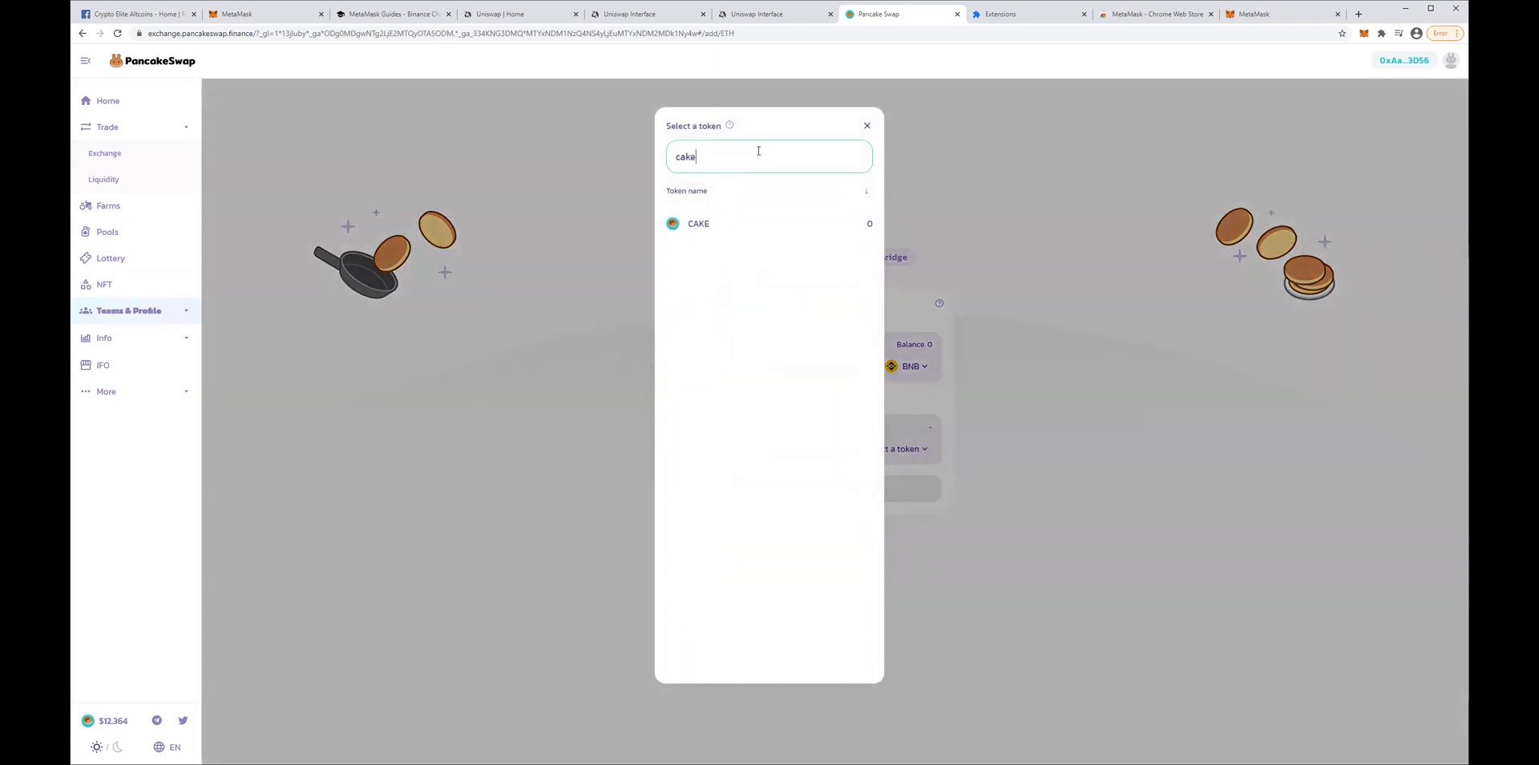
left_click(683, 226)
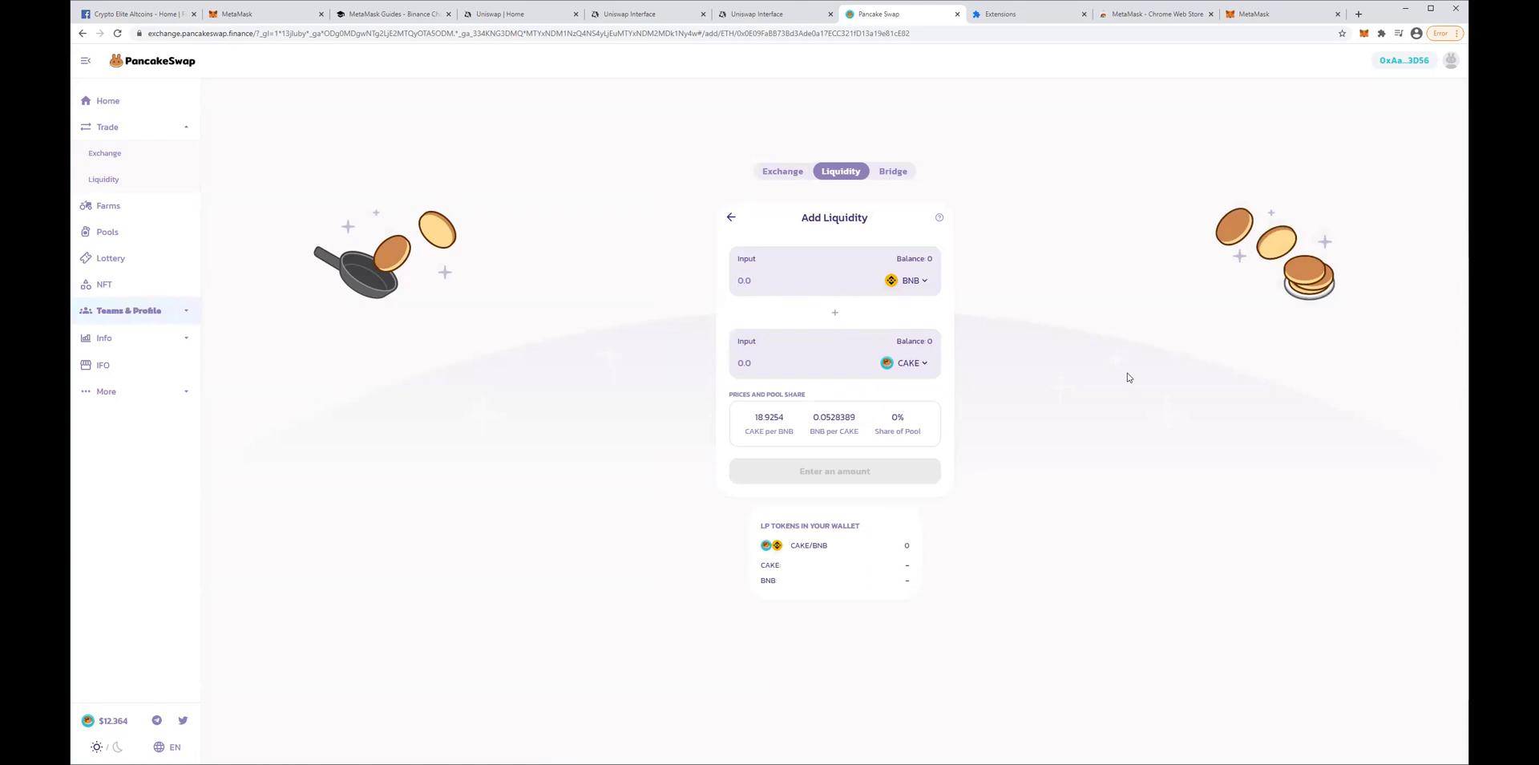
type("1")
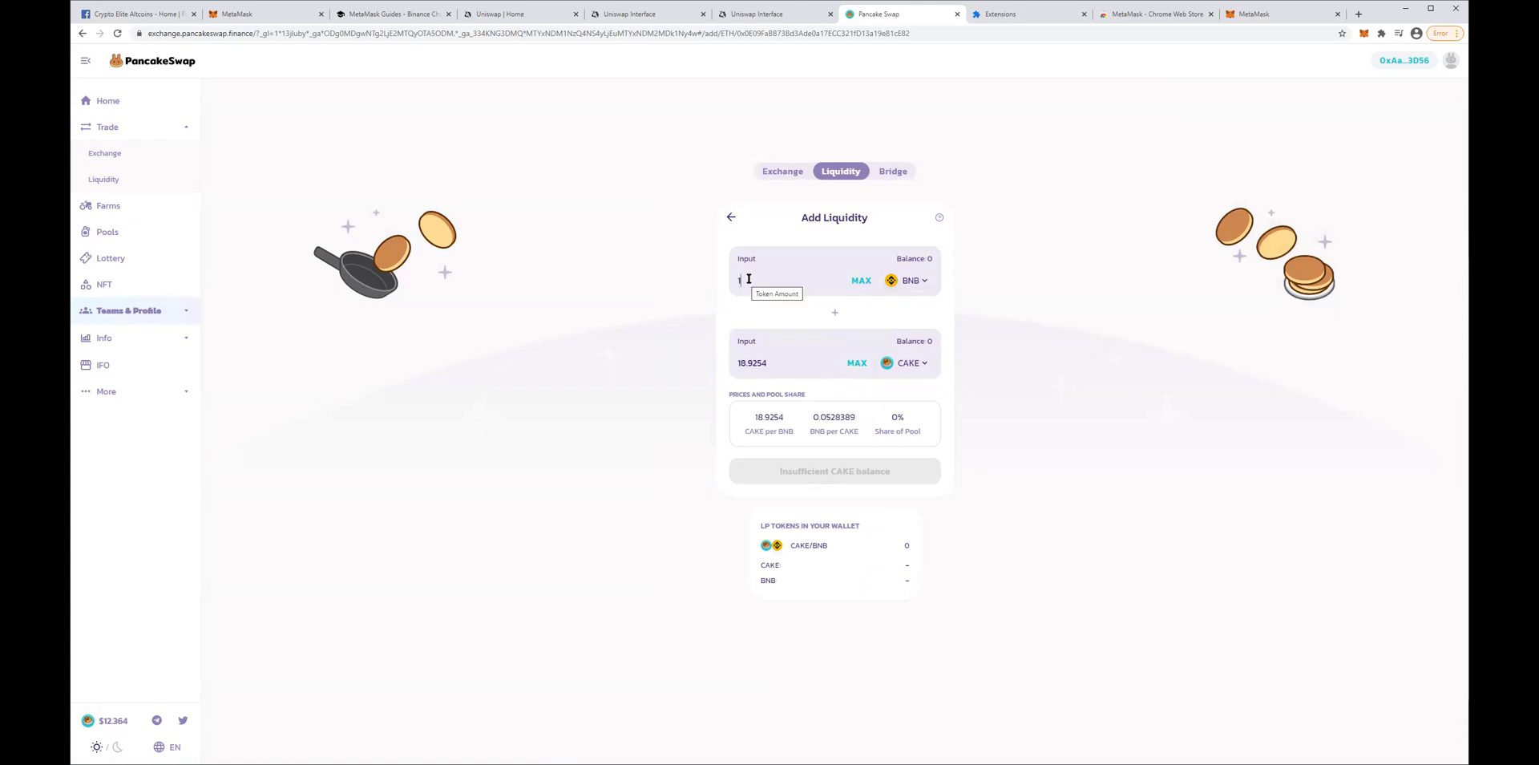
left_click_drag(763, 366, 733, 363)
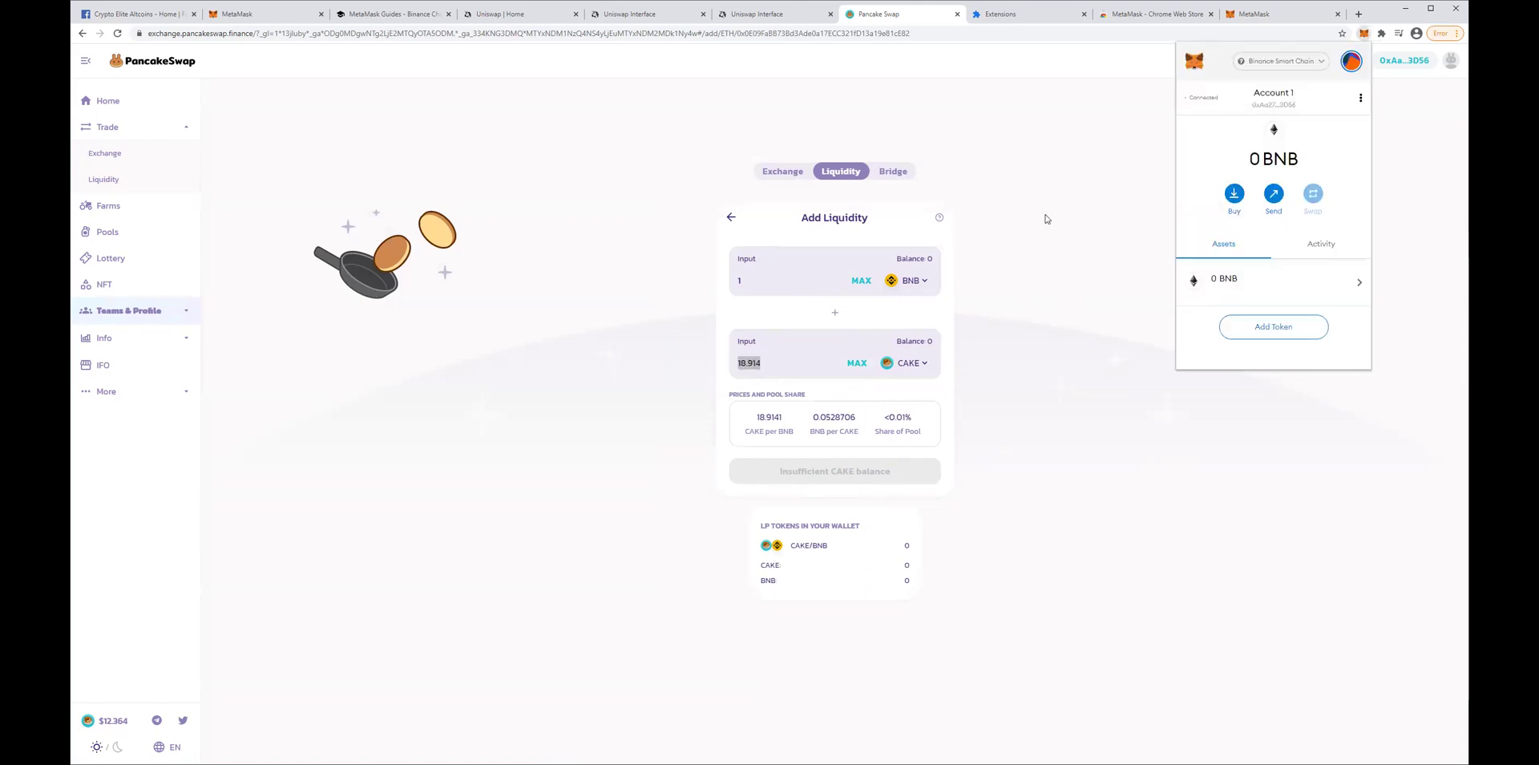
left_click(1042, 241)
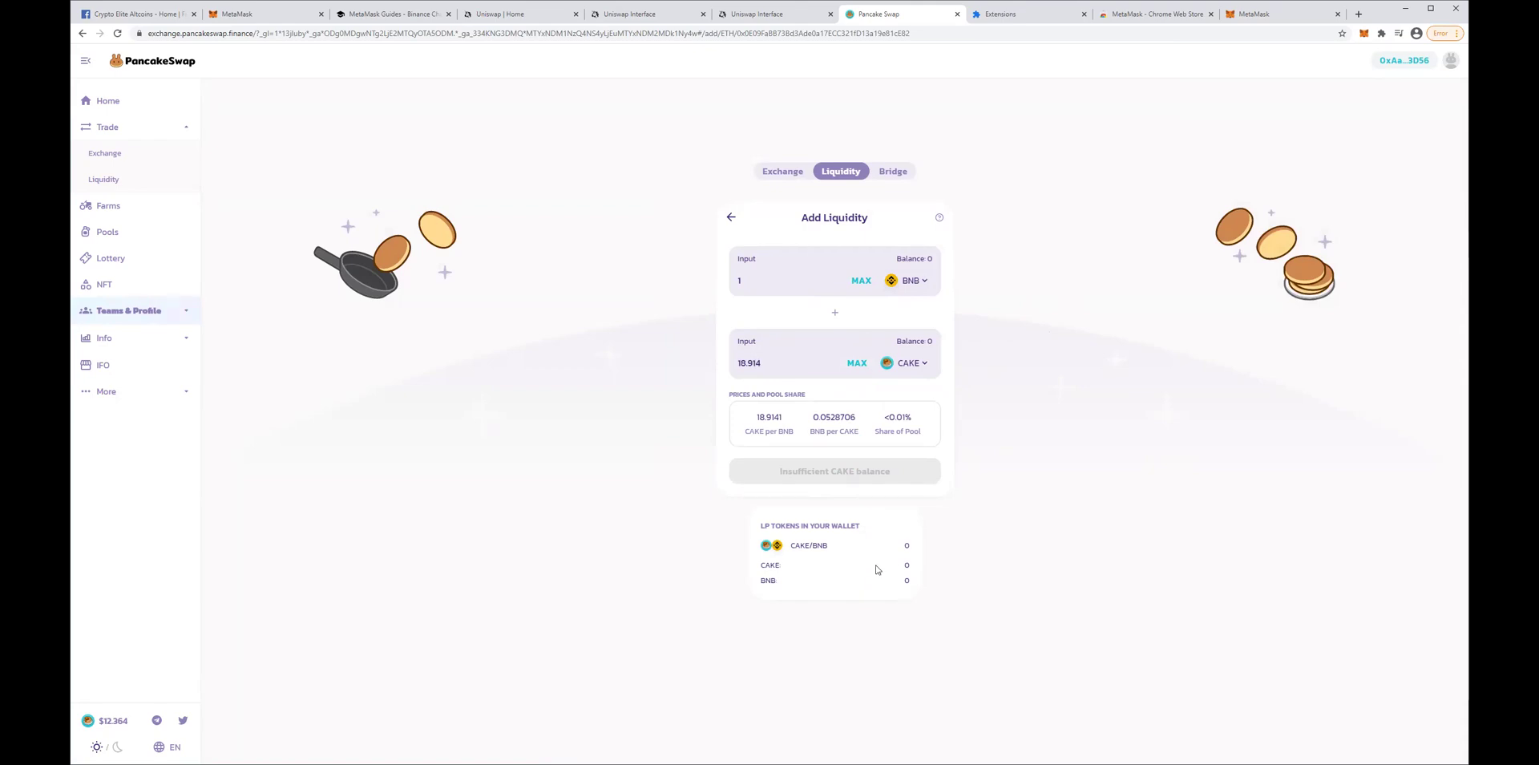
Check the wallet's CAKE/BNB LP token balance below the Add Liquidity form
left_click_drag(827, 544, 790, 546)
double_click(765, 526)
left_click(908, 544)
left_click_drag(898, 547, 912, 546)
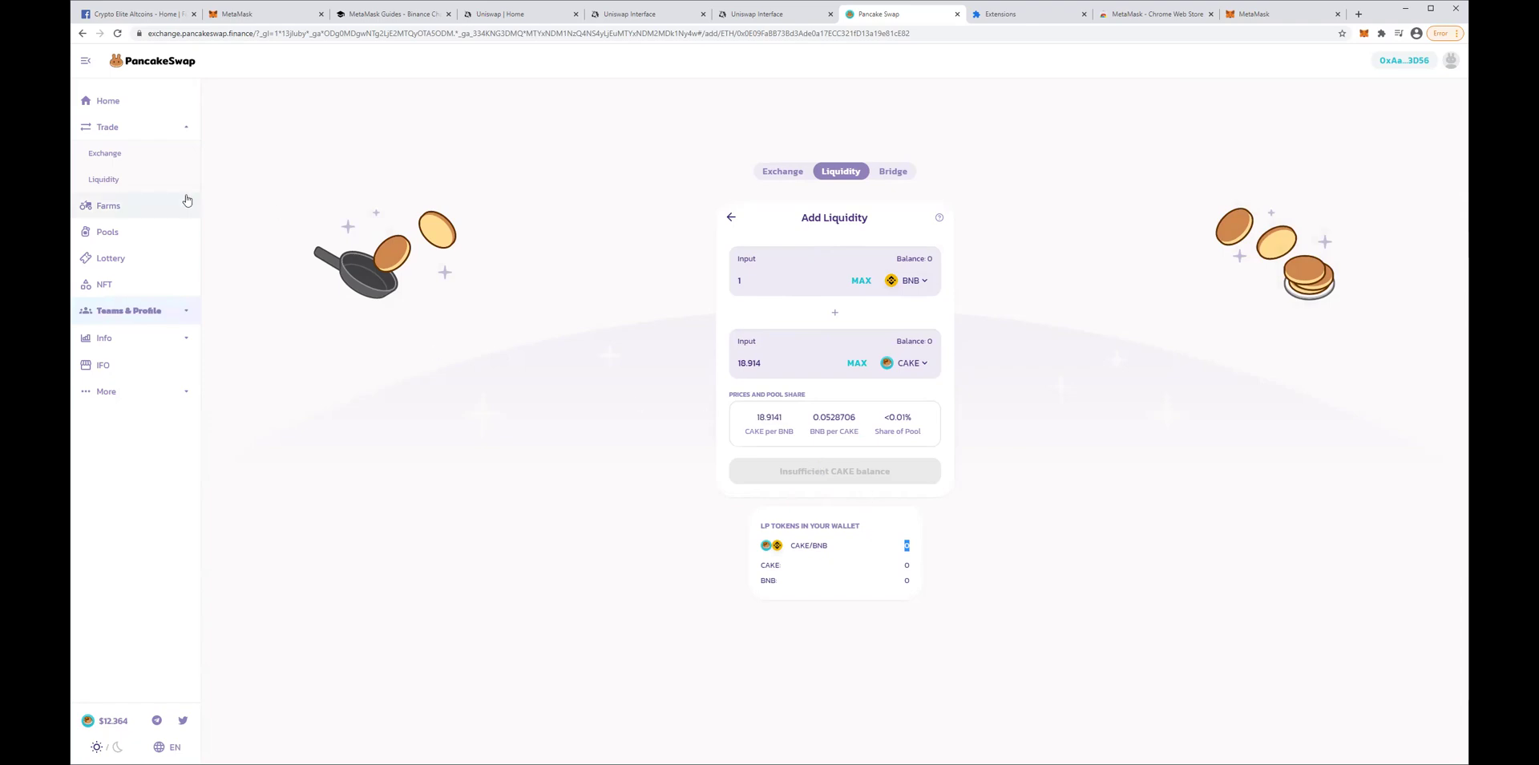
Request contract approval for the CAKE-BNB LP farm on the Farms page and check the farm's APR
left_click(114, 206)
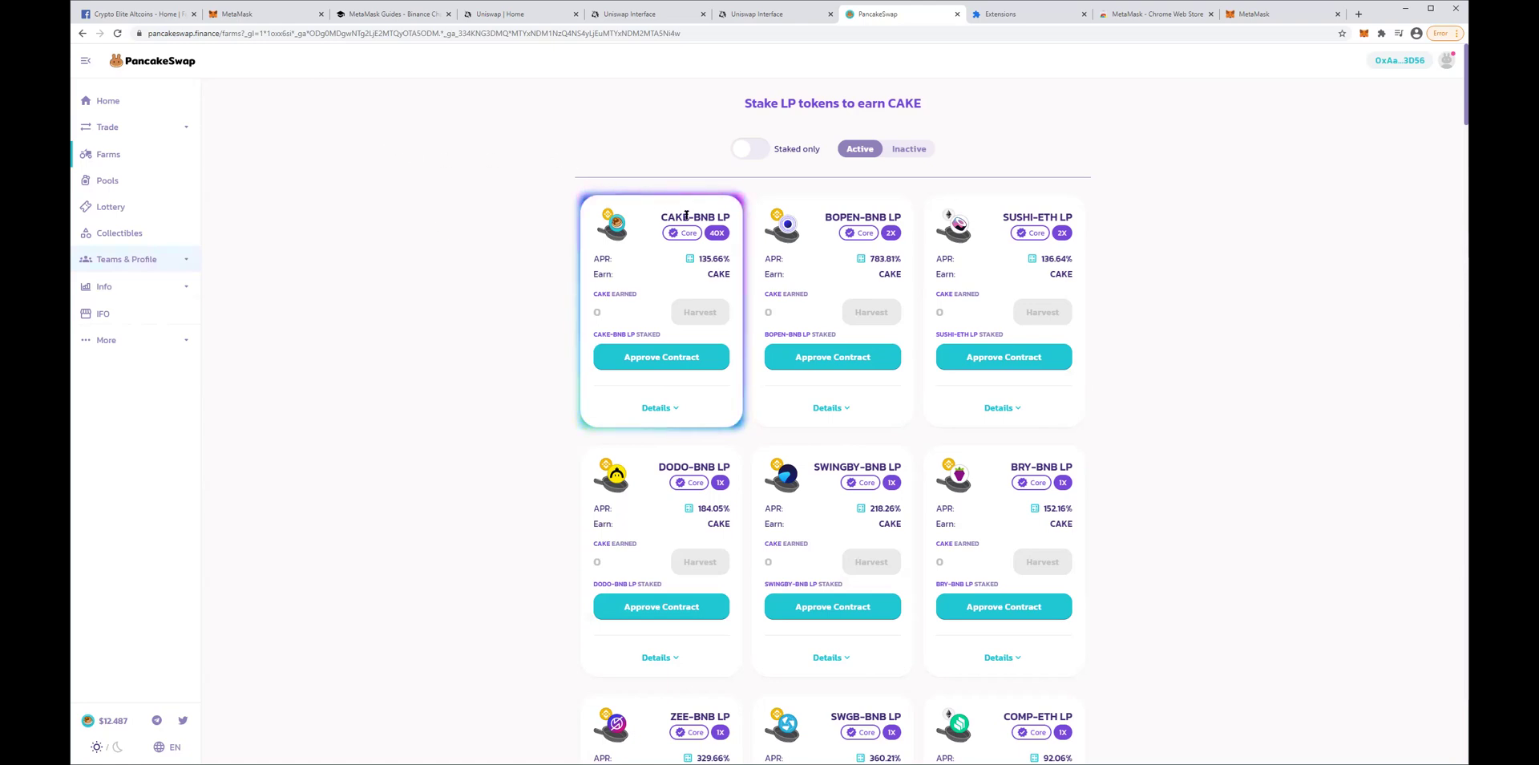
left_click_drag(726, 218, 731, 217)
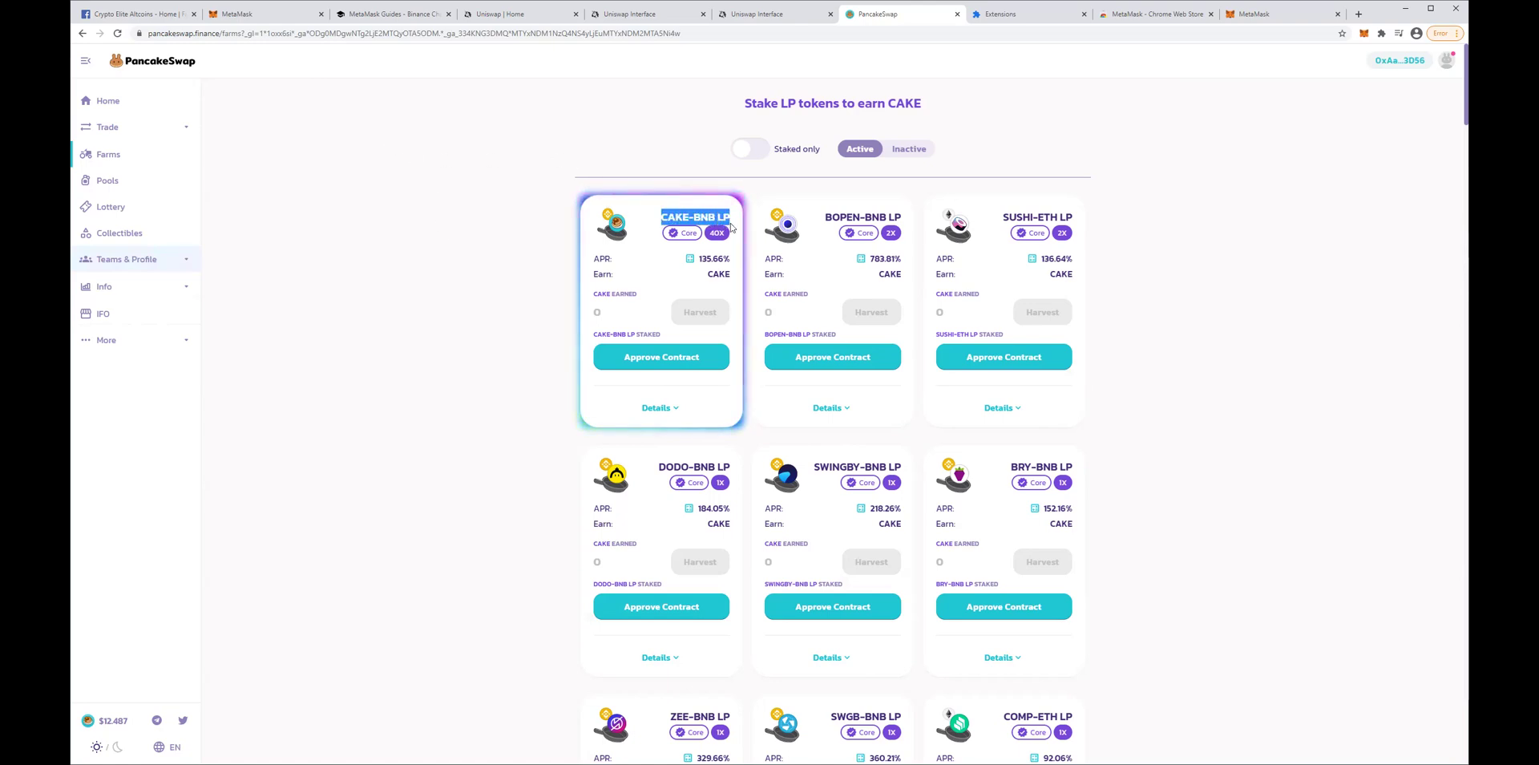
left_click(653, 366)
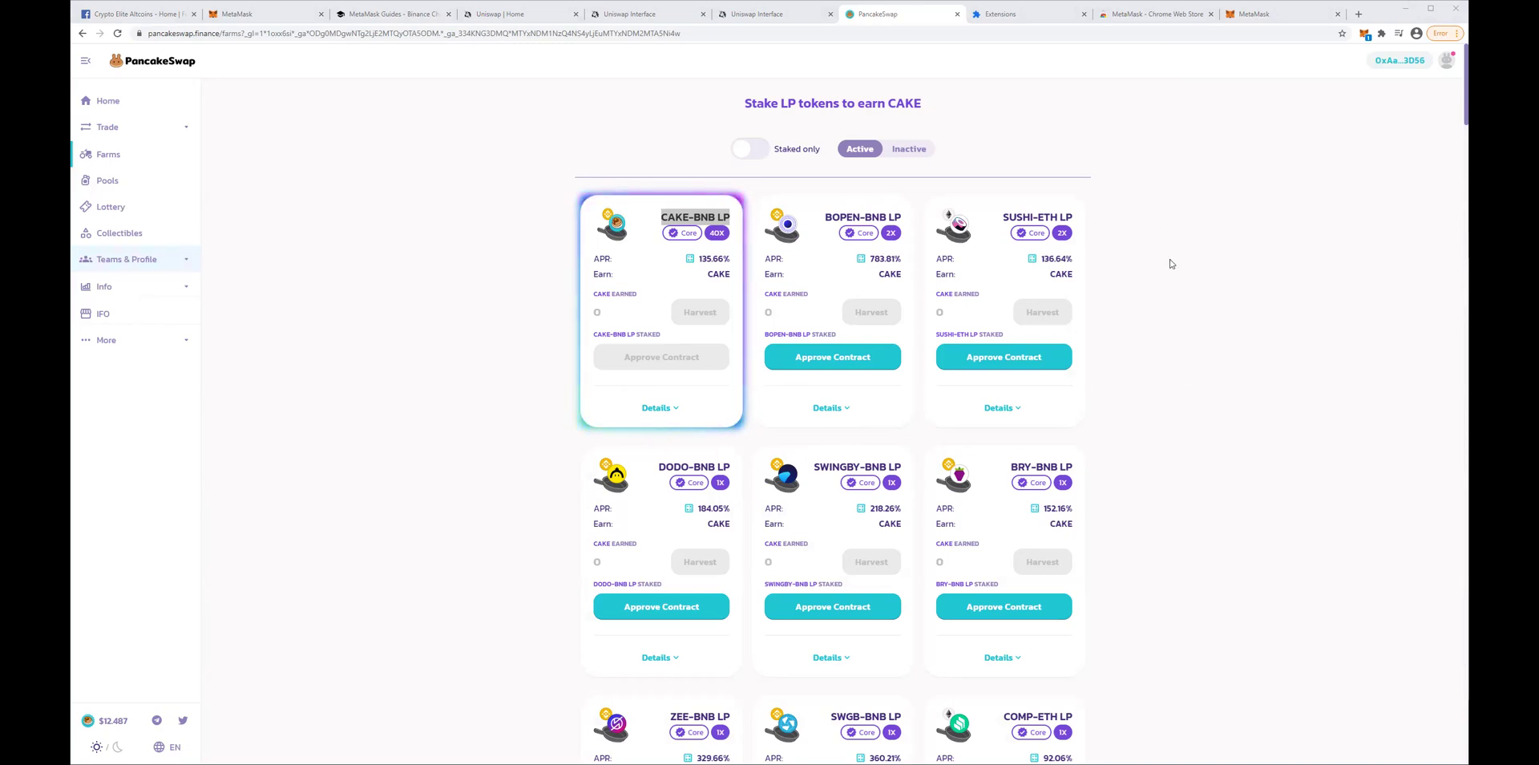
left_click(1124, 278)
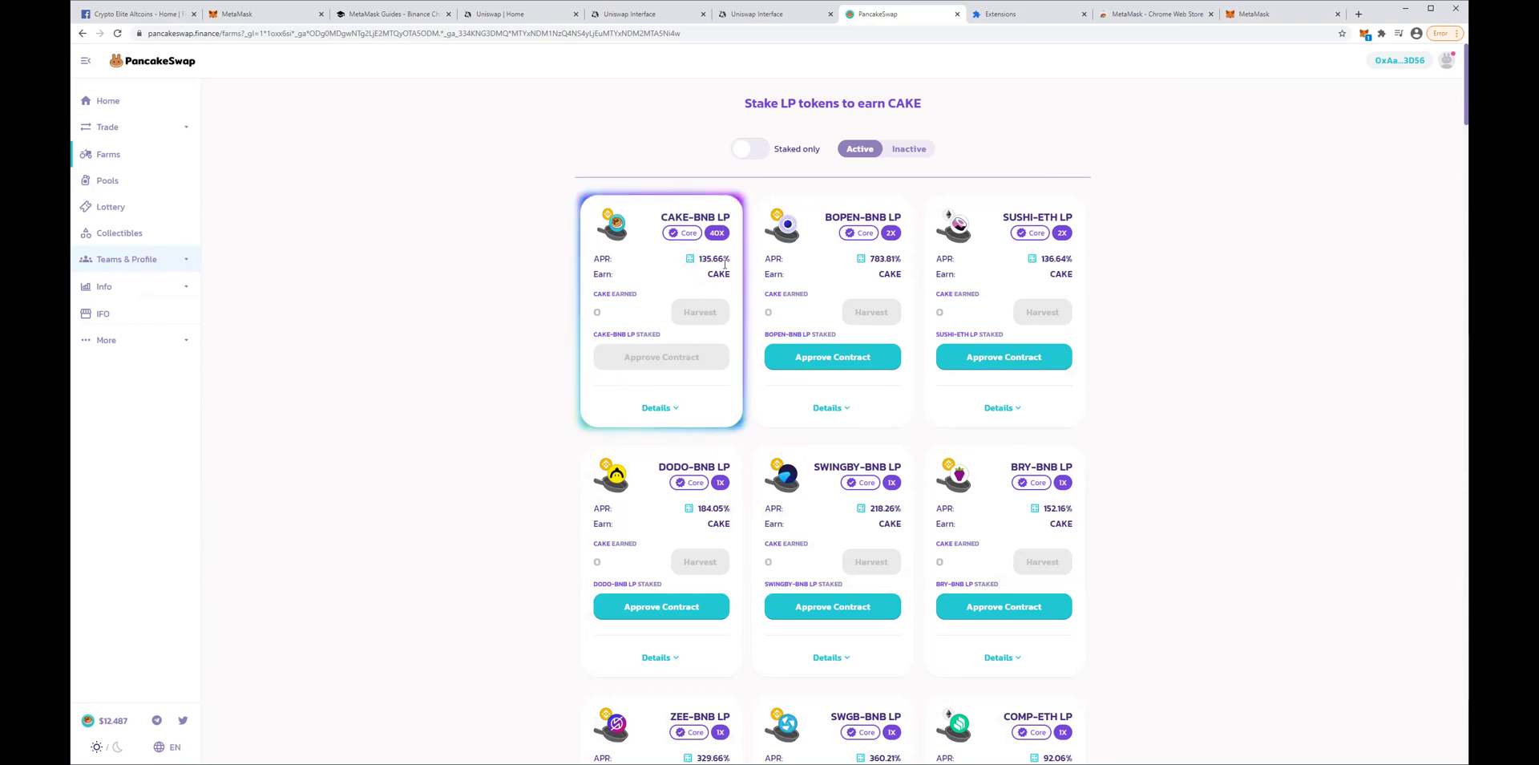
left_click_drag(730, 259, 696, 260)
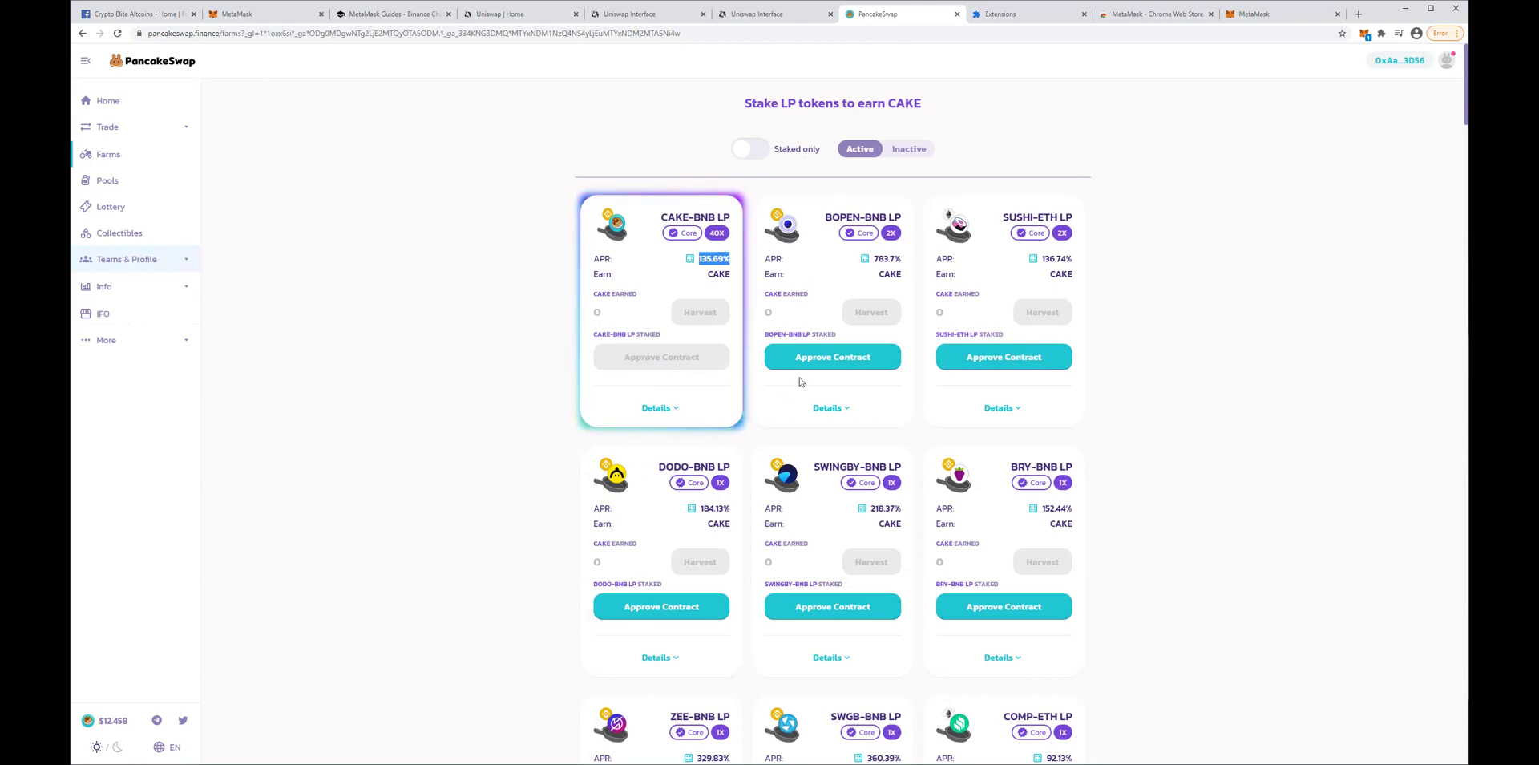
Start adding liquidity again from the Liquidity page, pairing BNB with CAKE
left_click(145, 127)
left_click(118, 178)
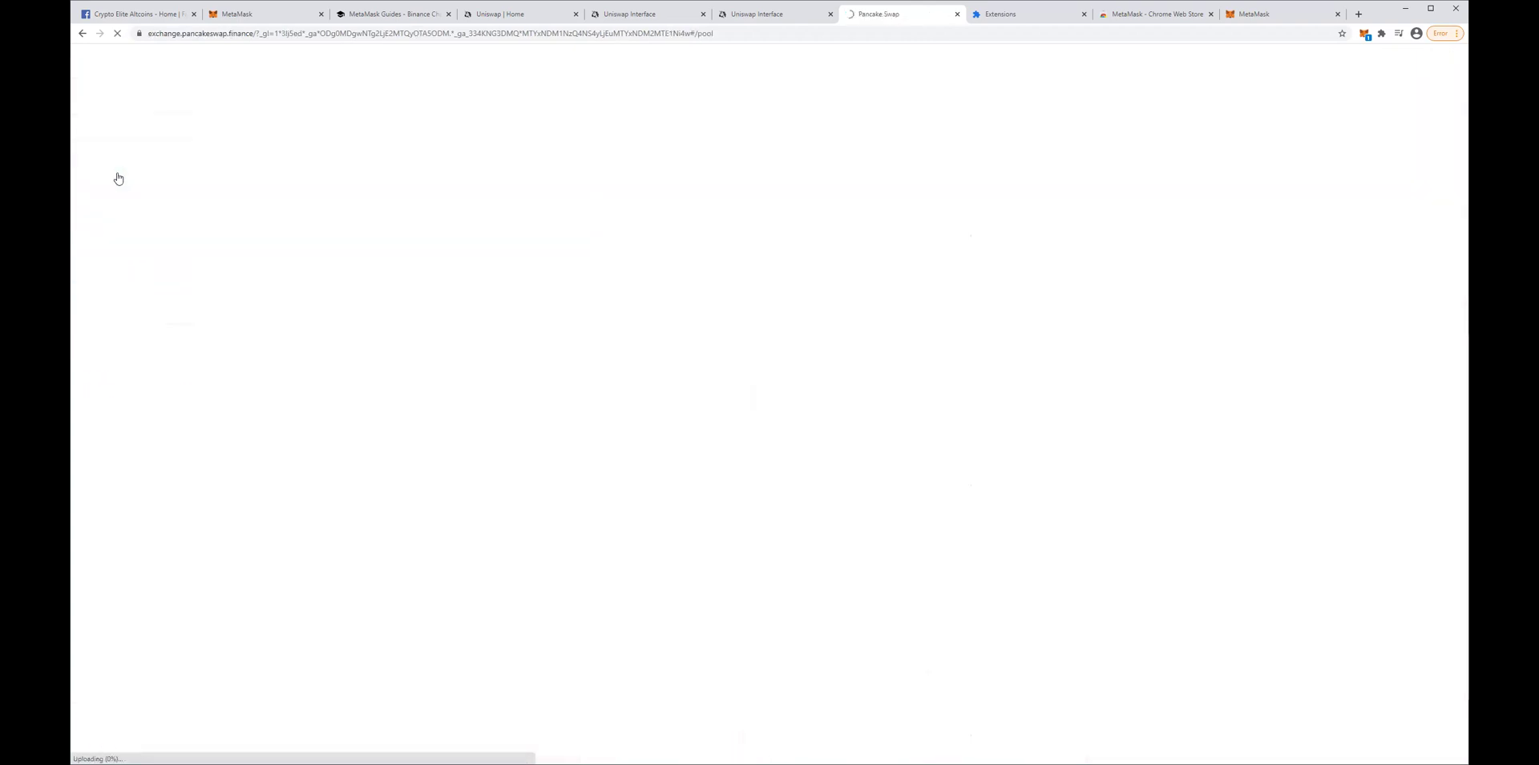
left_click(785, 337)
left_click(893, 443)
type("cake")
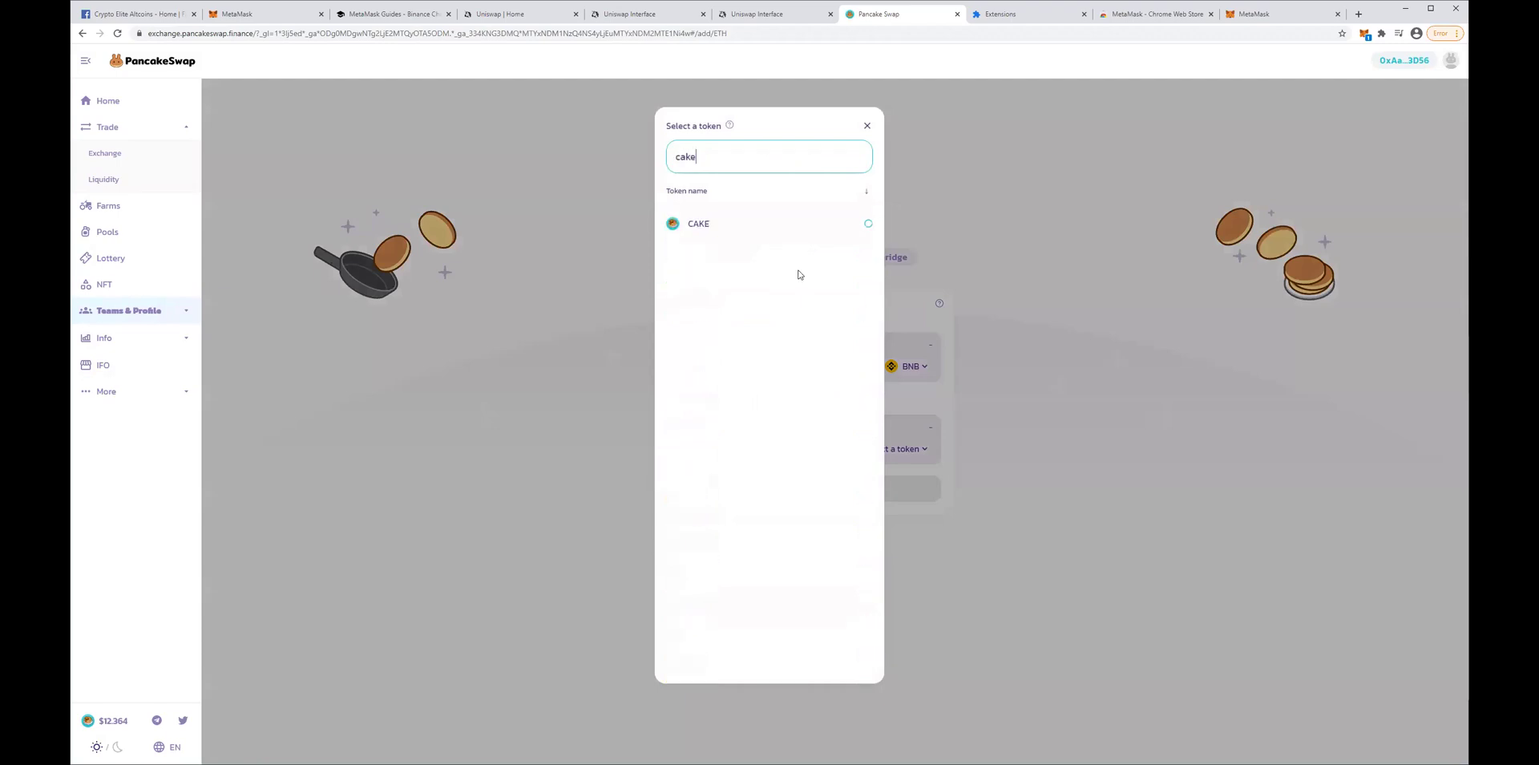
left_click(731, 225)
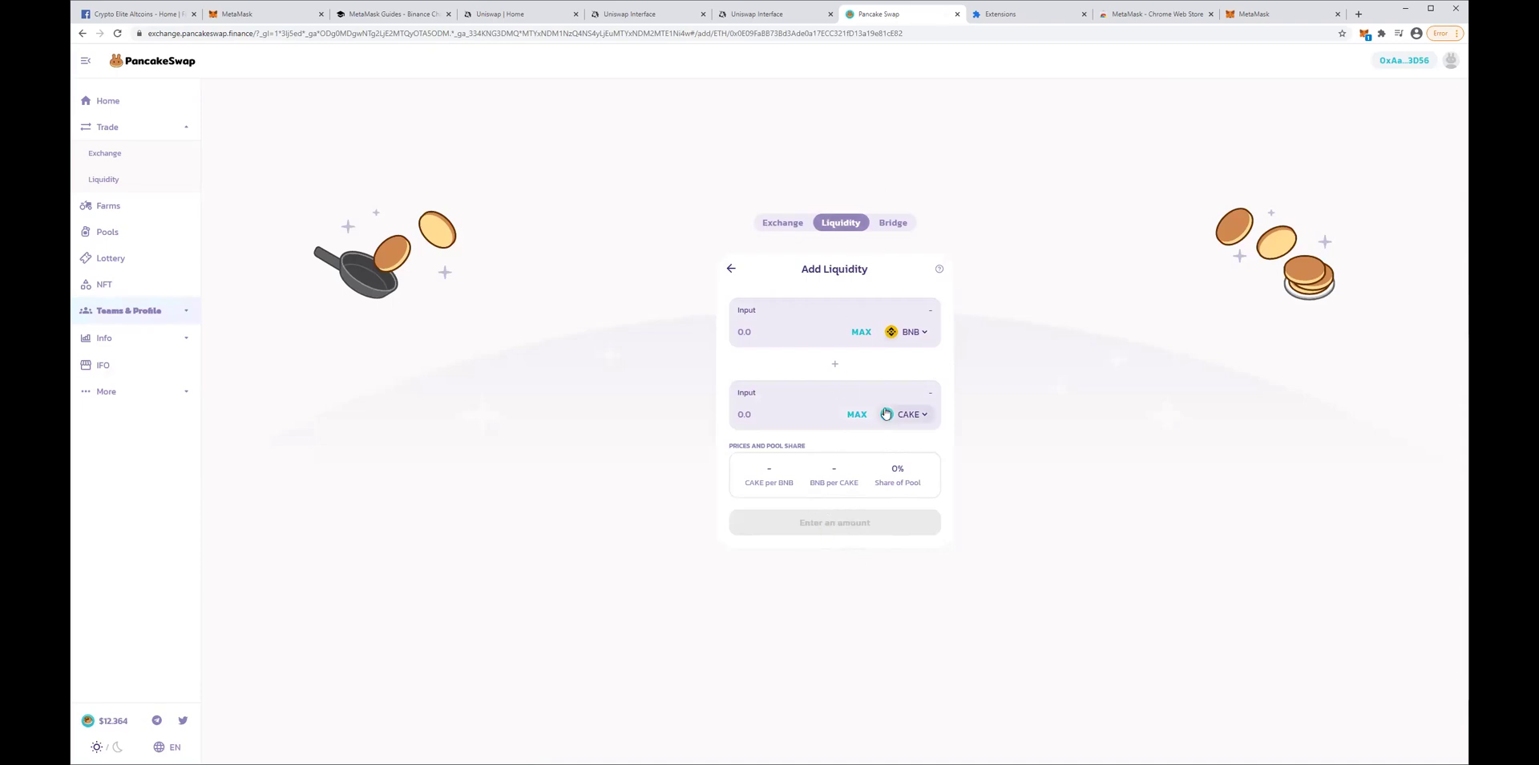
Request CAKE approval for the first CAKE Pool on the Pools page and check which token it earns
left_click(113, 234)
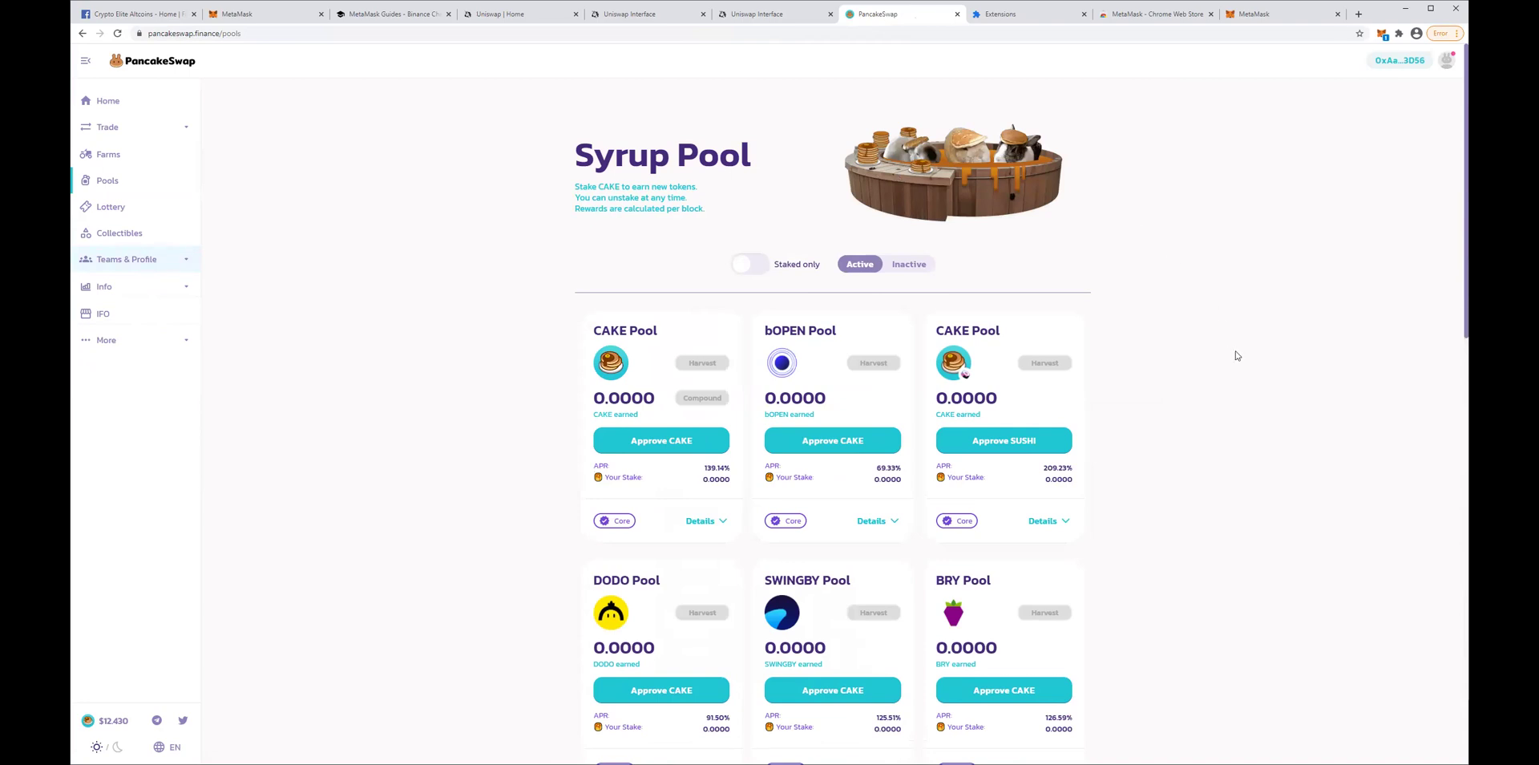
left_click(631, 448)
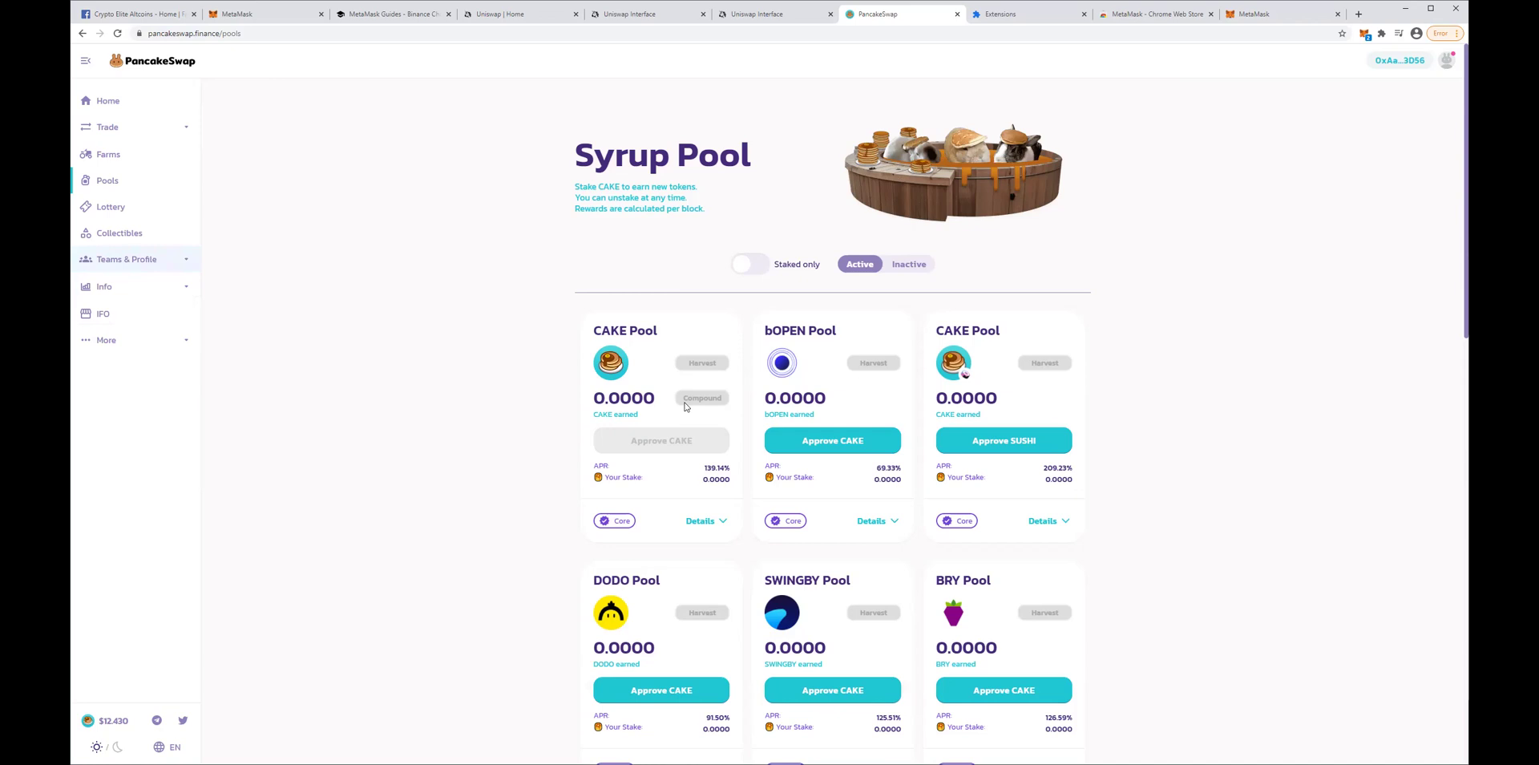
left_click_drag(640, 420, 588, 419)
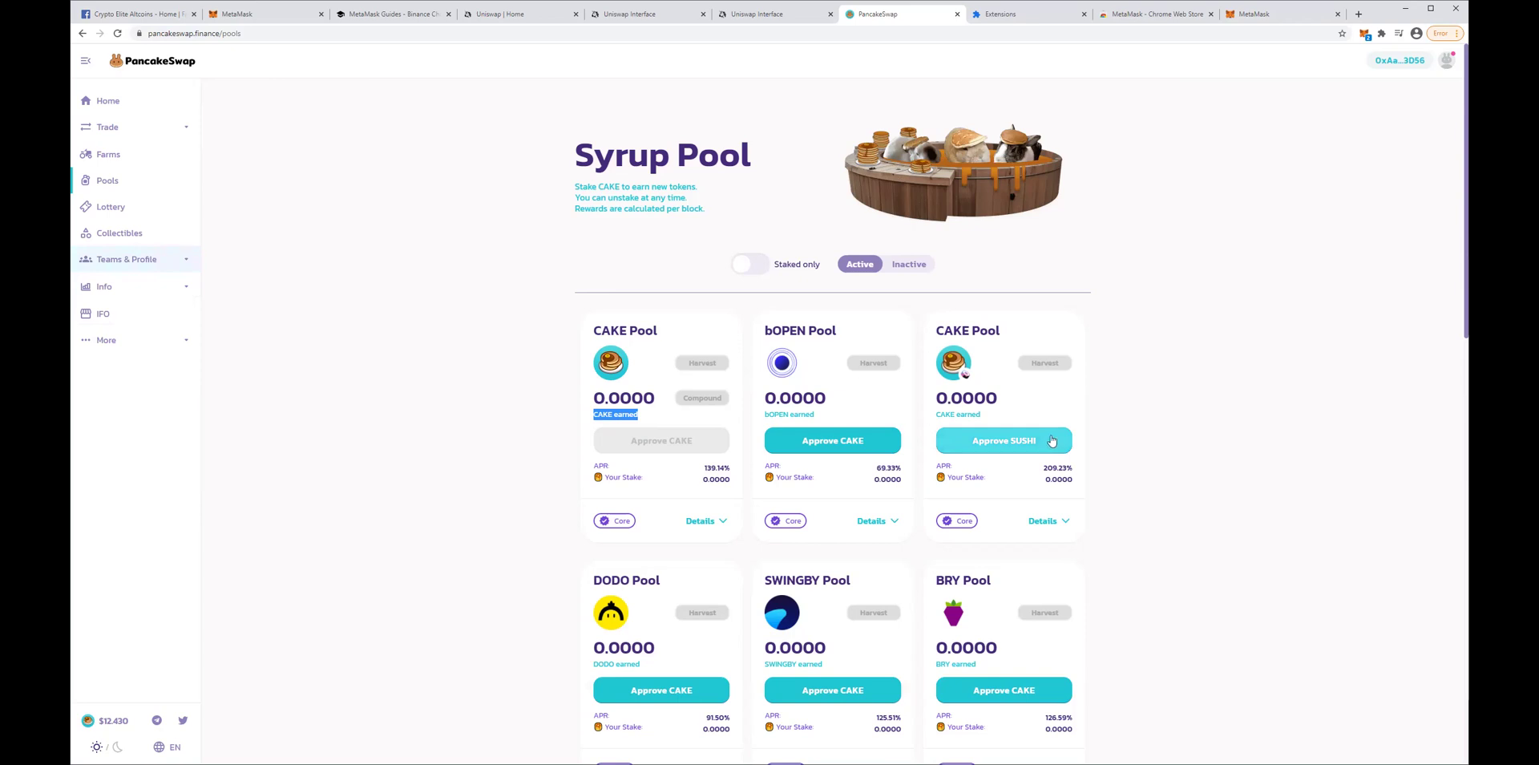
Examine which tokens the other Syrup Pools earn, including the SUSHI-staked CAKE, bOPEN, BRY, SFP and SWGb pools
left_click_drag(980, 409, 910, 388)
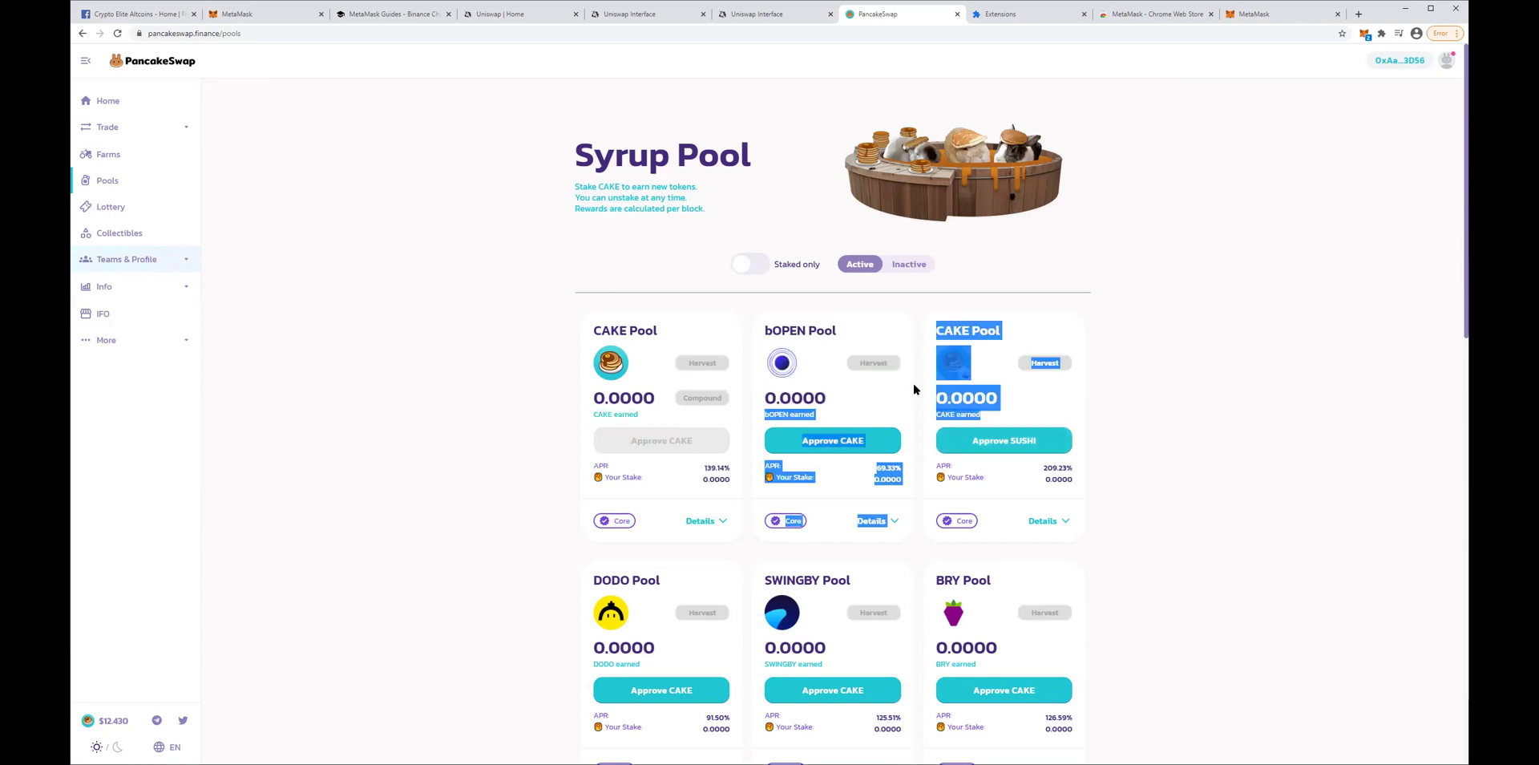
left_click(1167, 480)
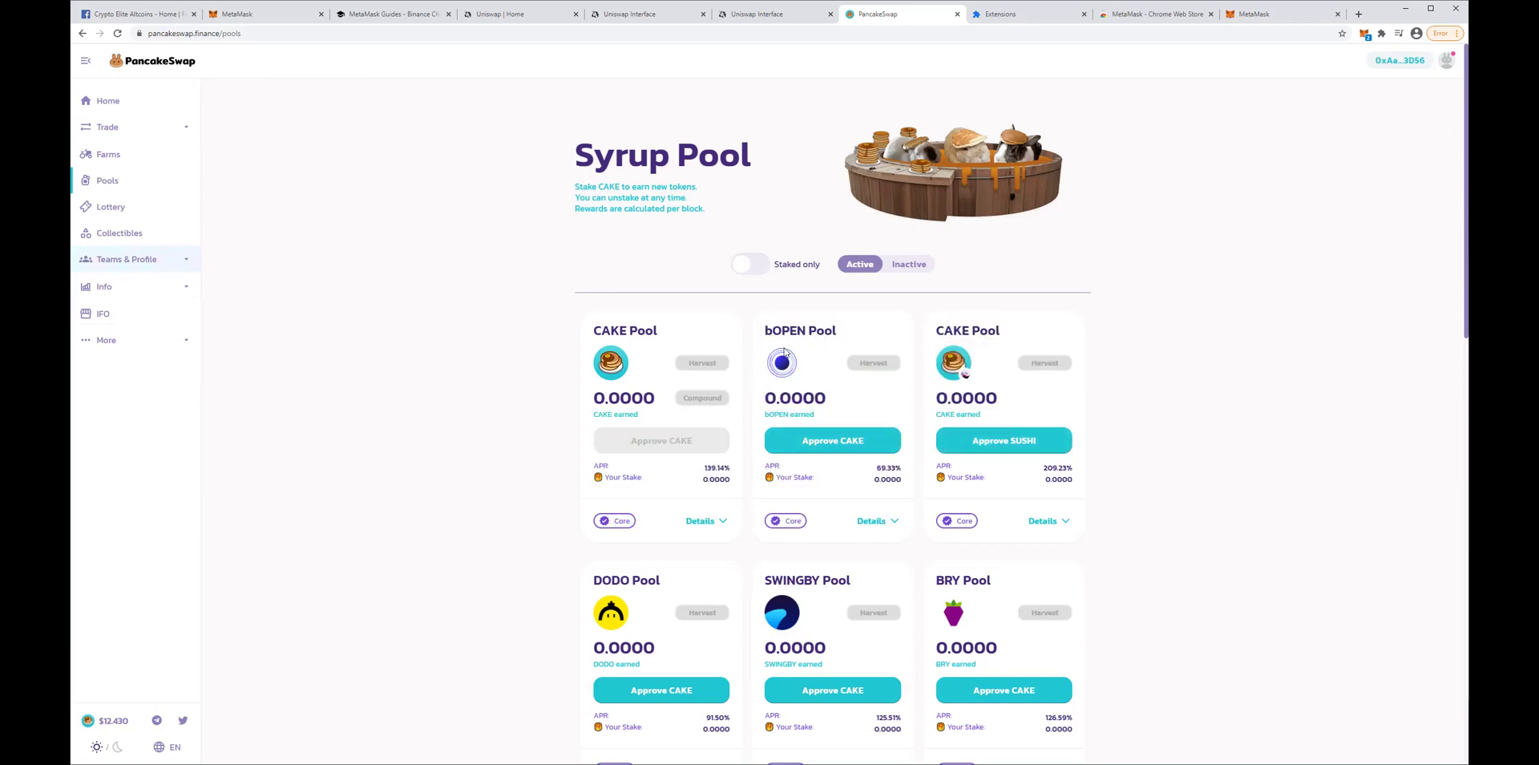
left_click_drag(766, 330, 835, 330)
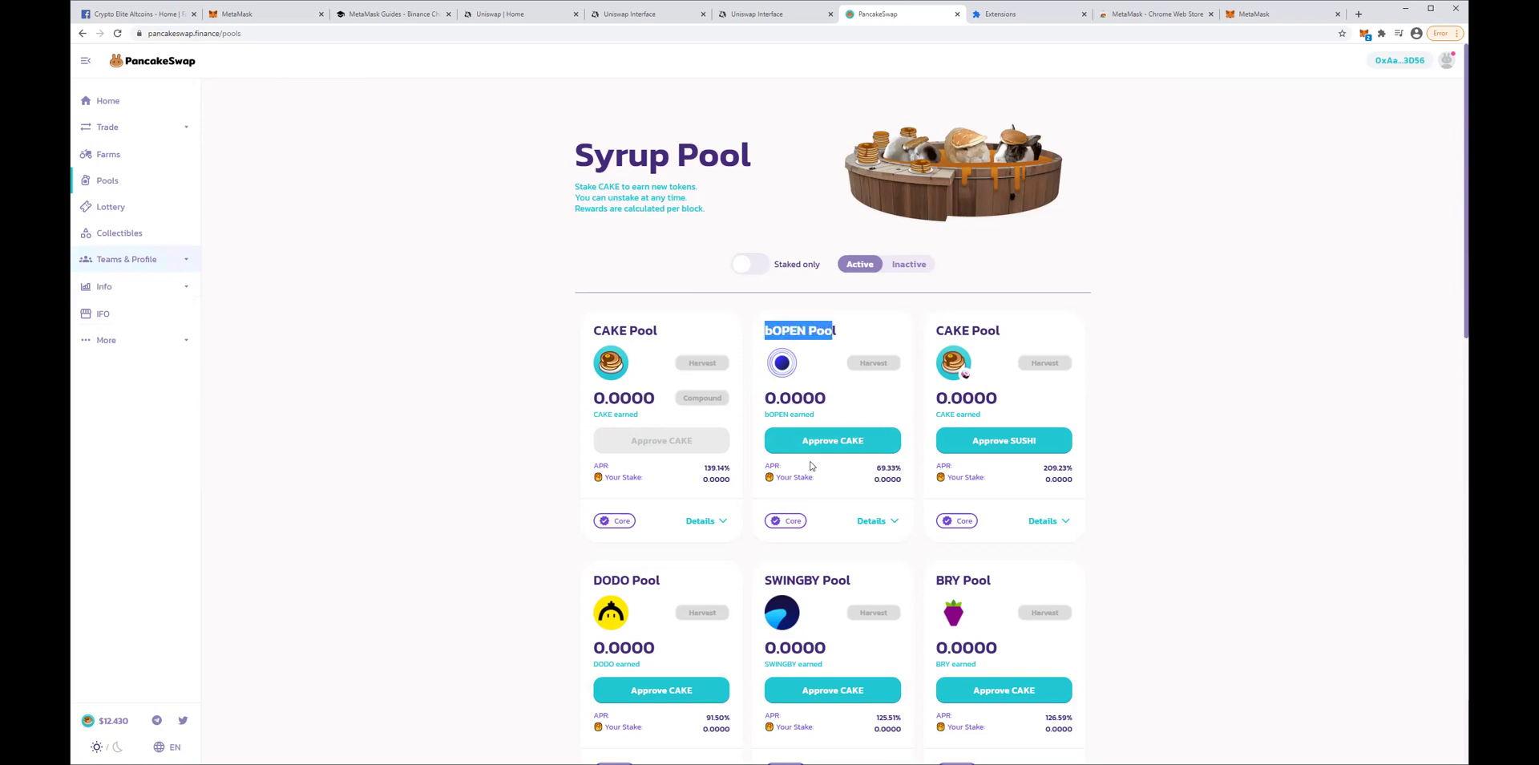
triple_click(785, 416)
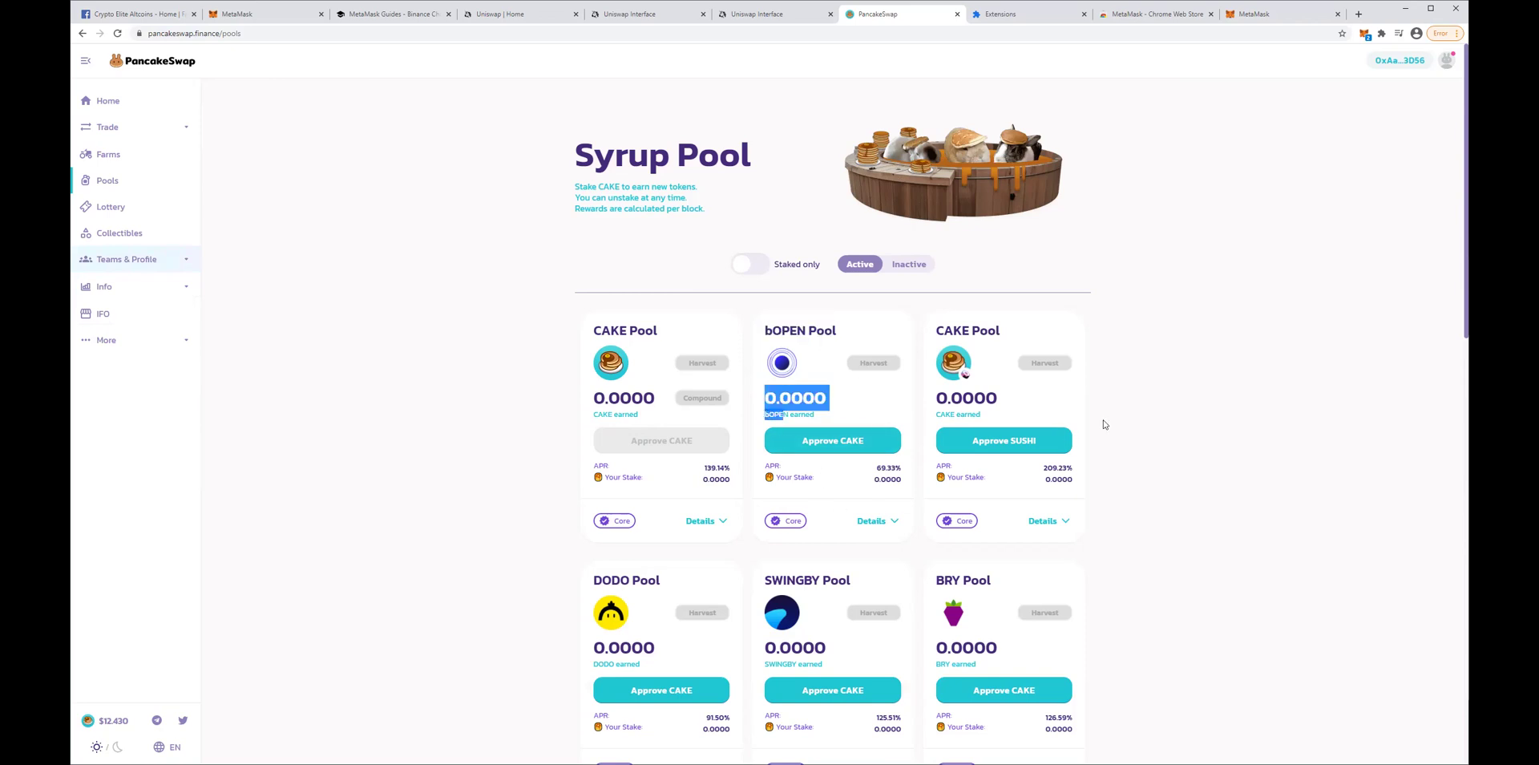
left_click(897, 409)
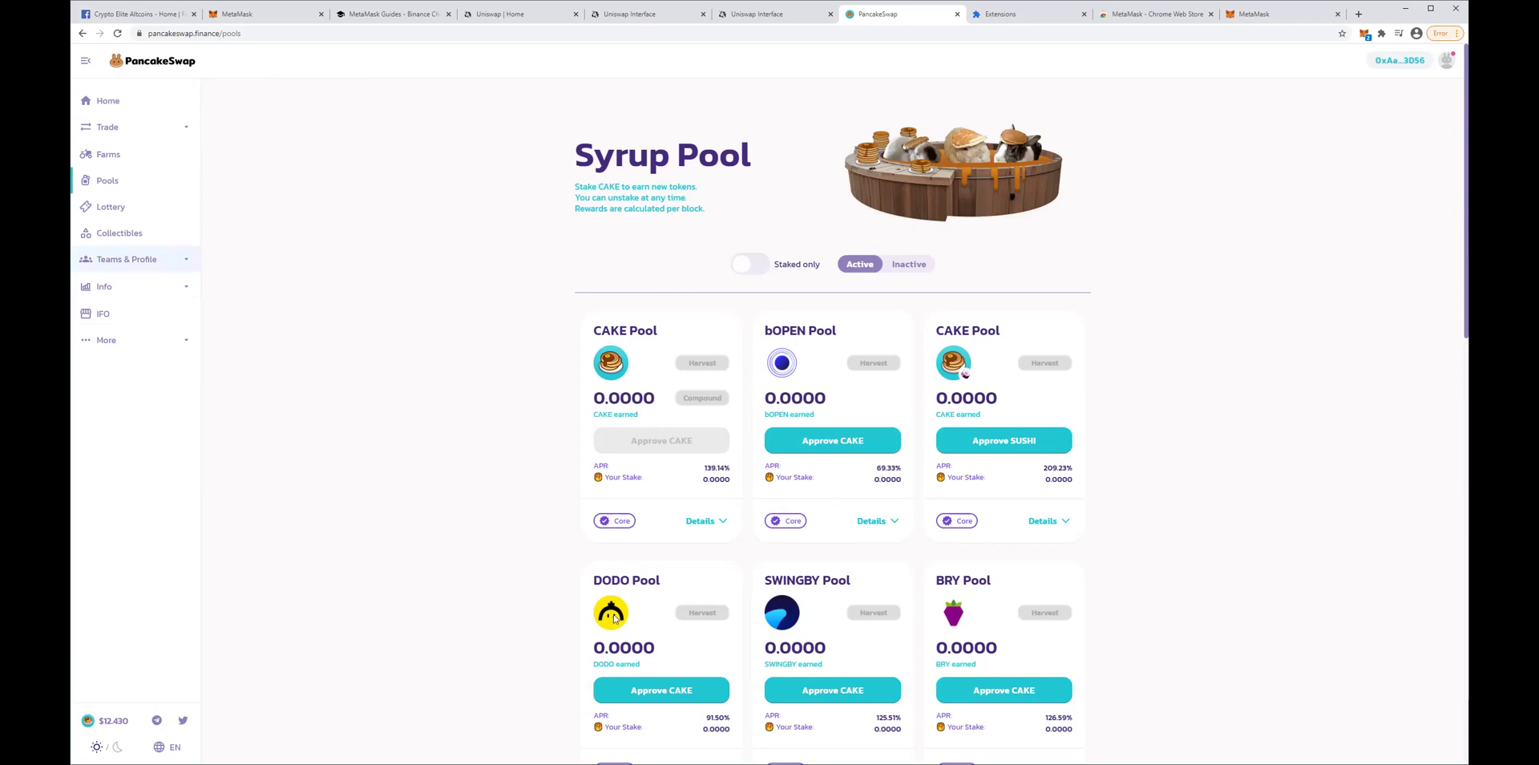
scroll(789, 568, "down", 3)
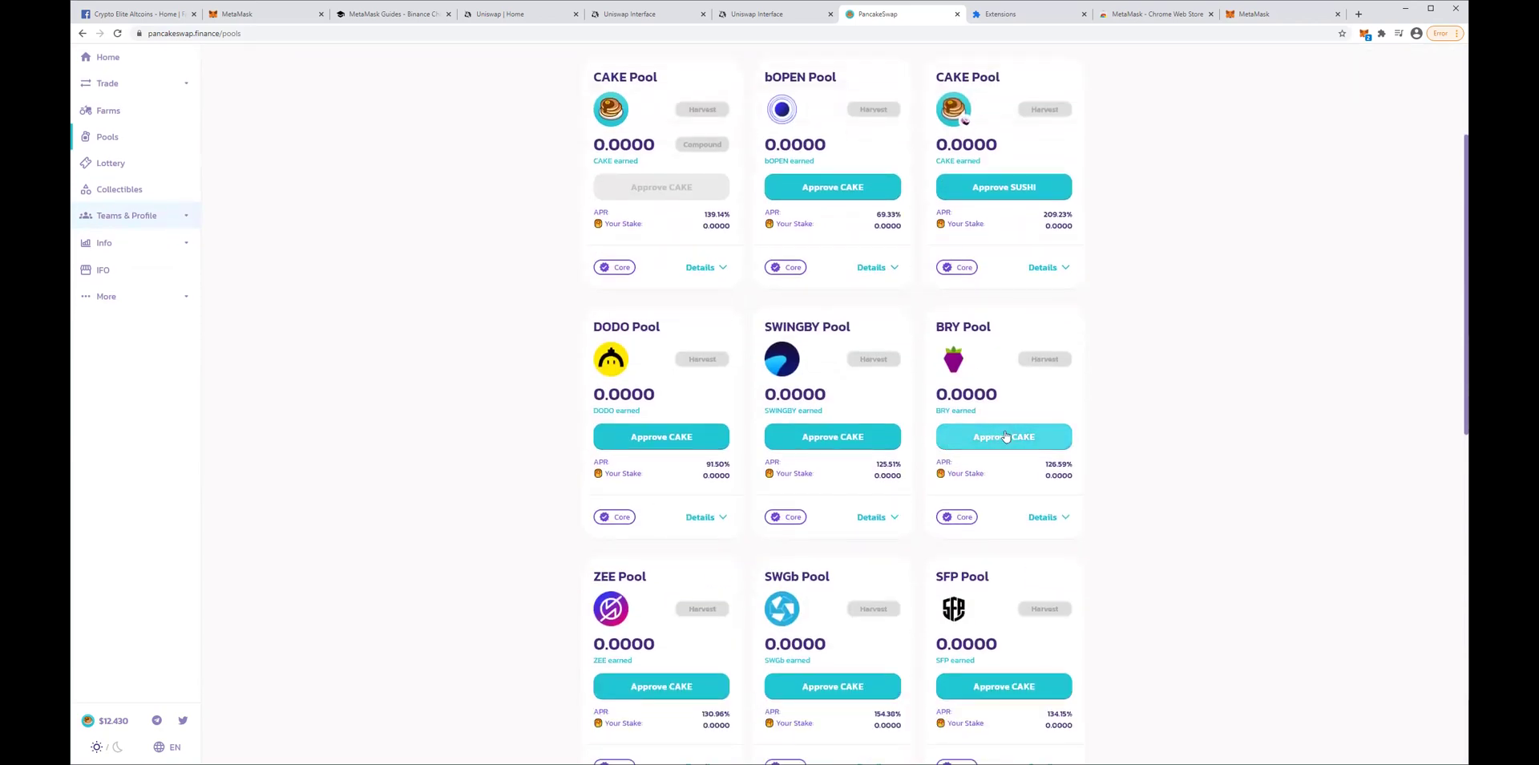
left_click_drag(970, 410, 934, 411)
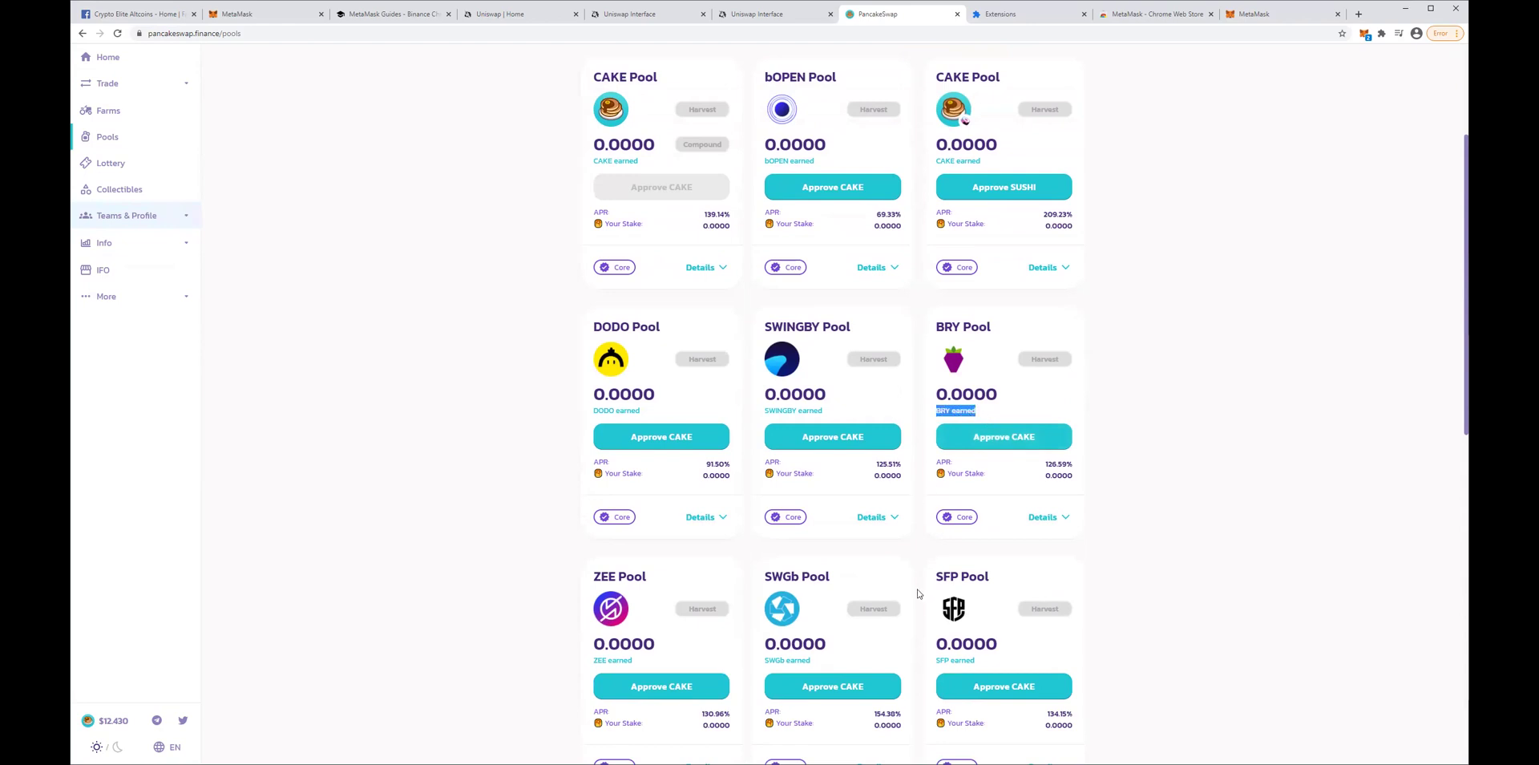
left_click_drag(971, 647, 932, 654)
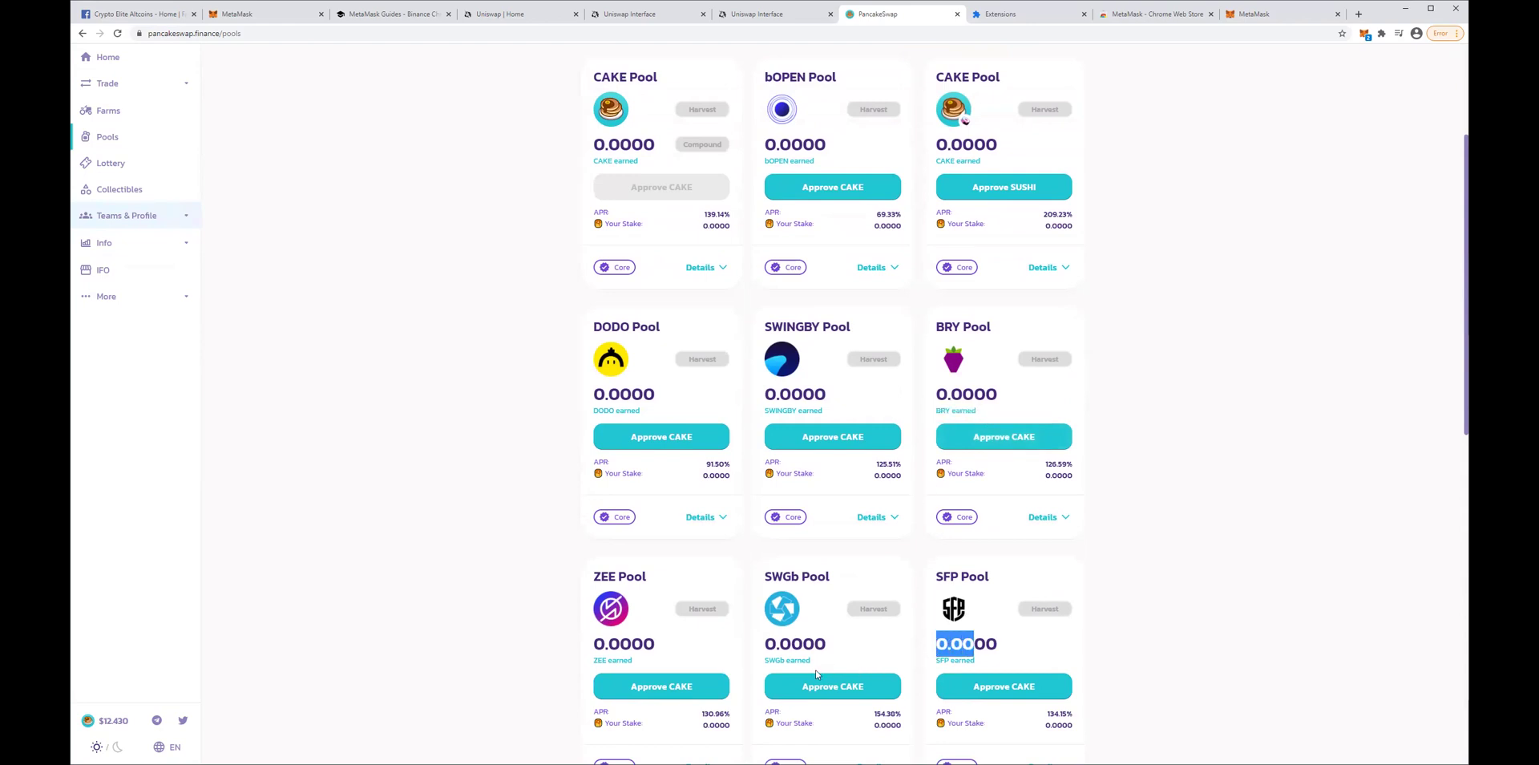
left_click_drag(827, 649, 764, 653)
left_click(1178, 294)
scroll(954, 332, "up", 3)
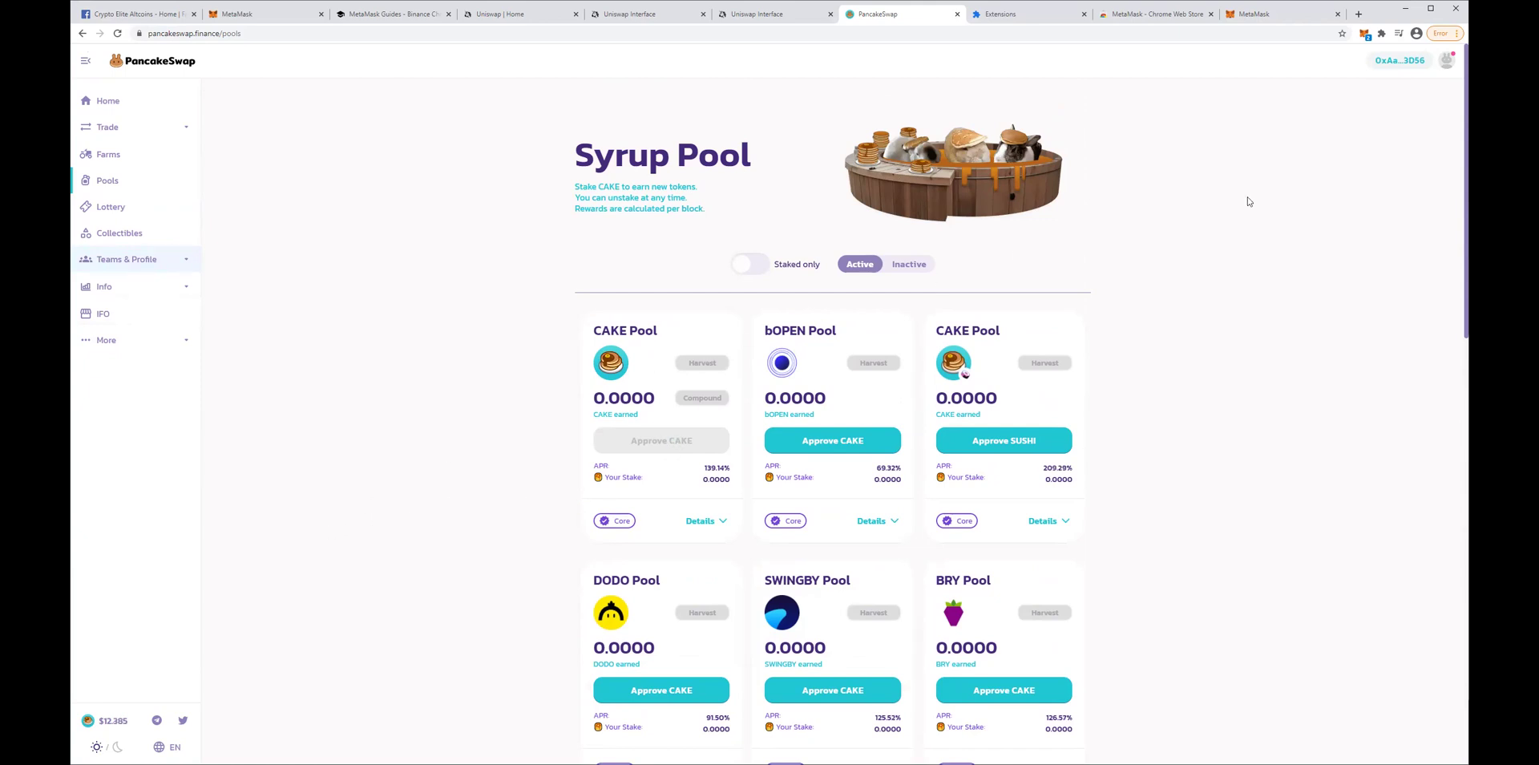
View the connected wallet's details, close them, and open the CAKE Lottery page
left_click(1401, 63)
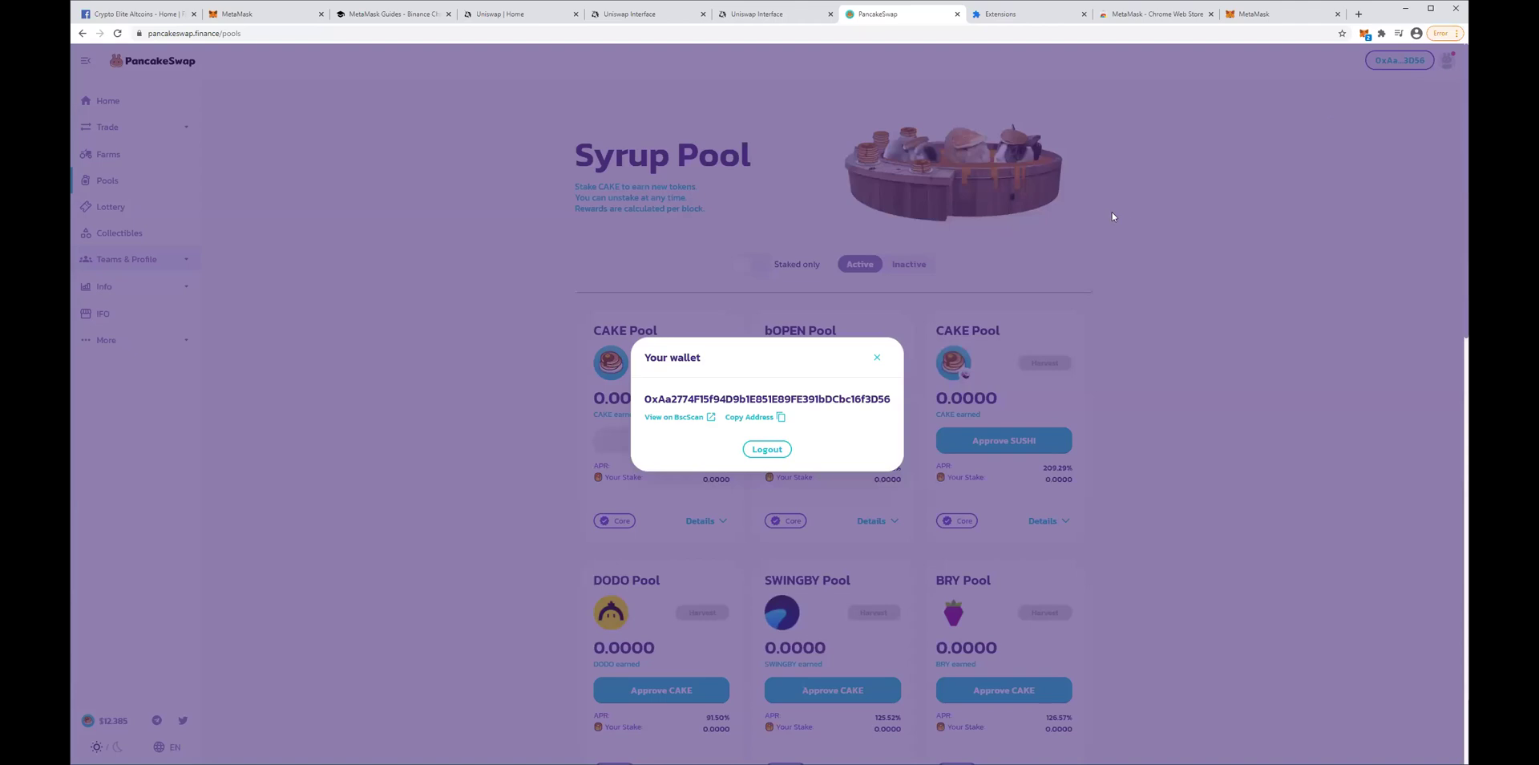
left_click(1068, 245)
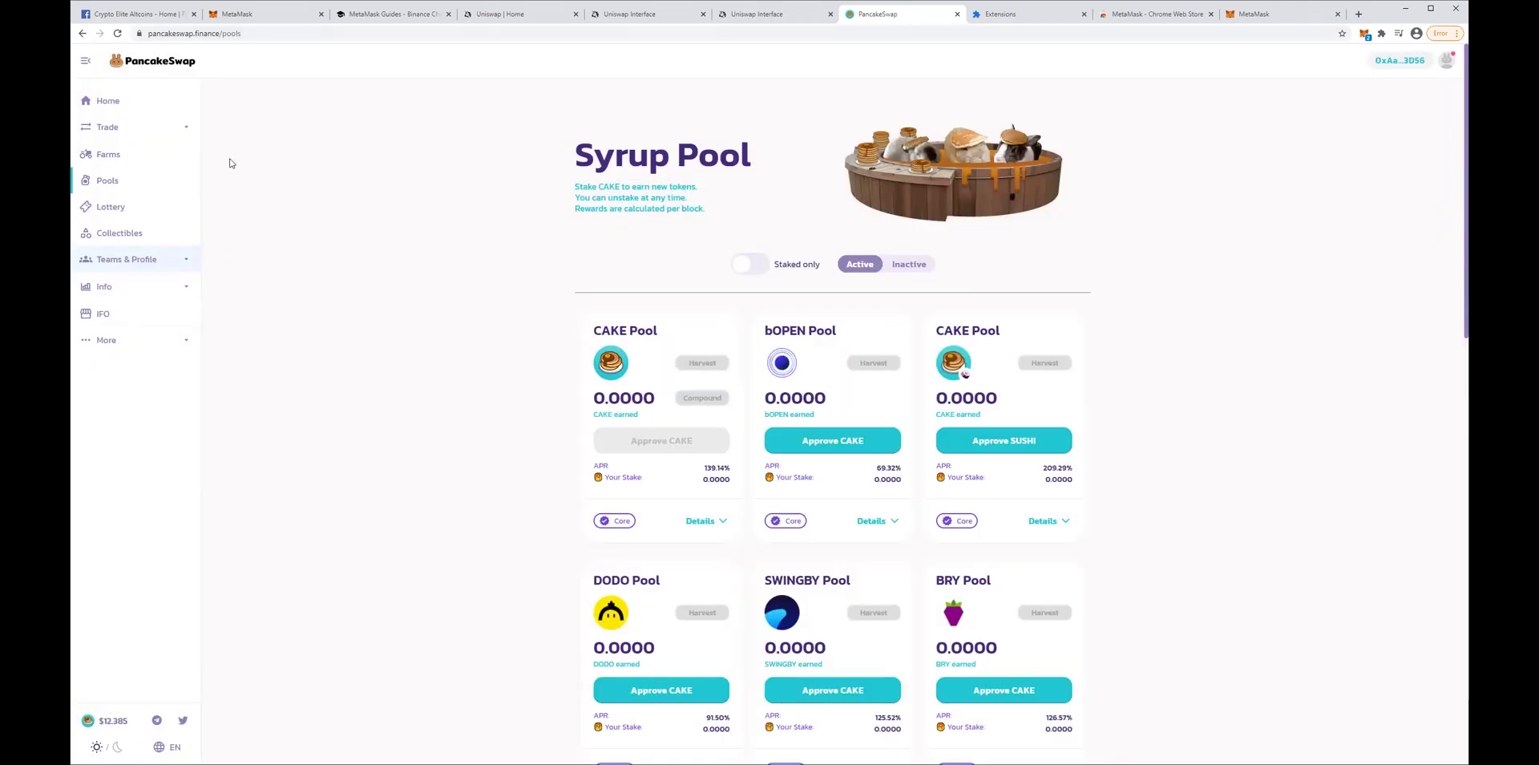
left_click(104, 207)
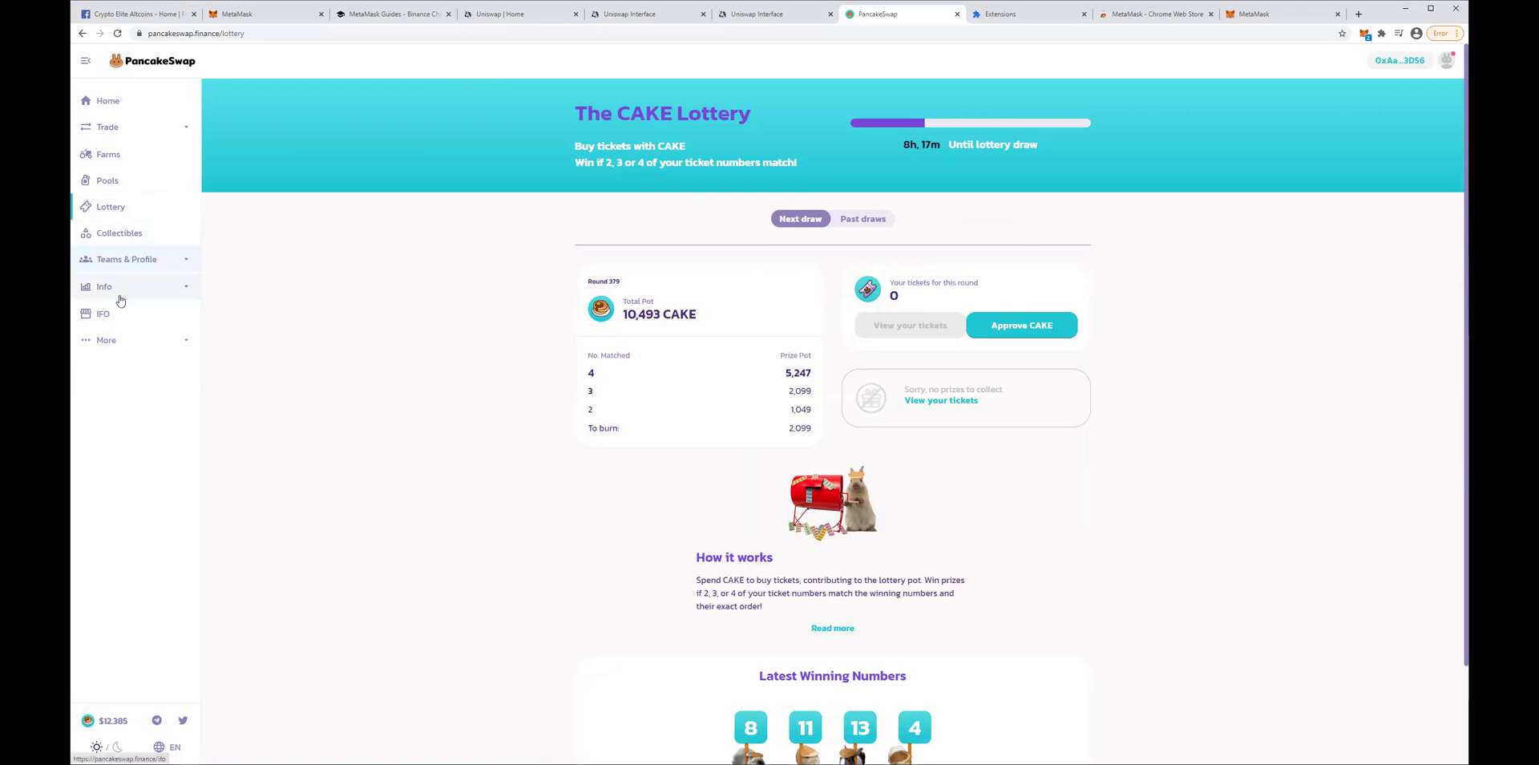
Look through the past Initial Farm Offerings on the IFO page and return to the next IFO
left_click(156, 313)
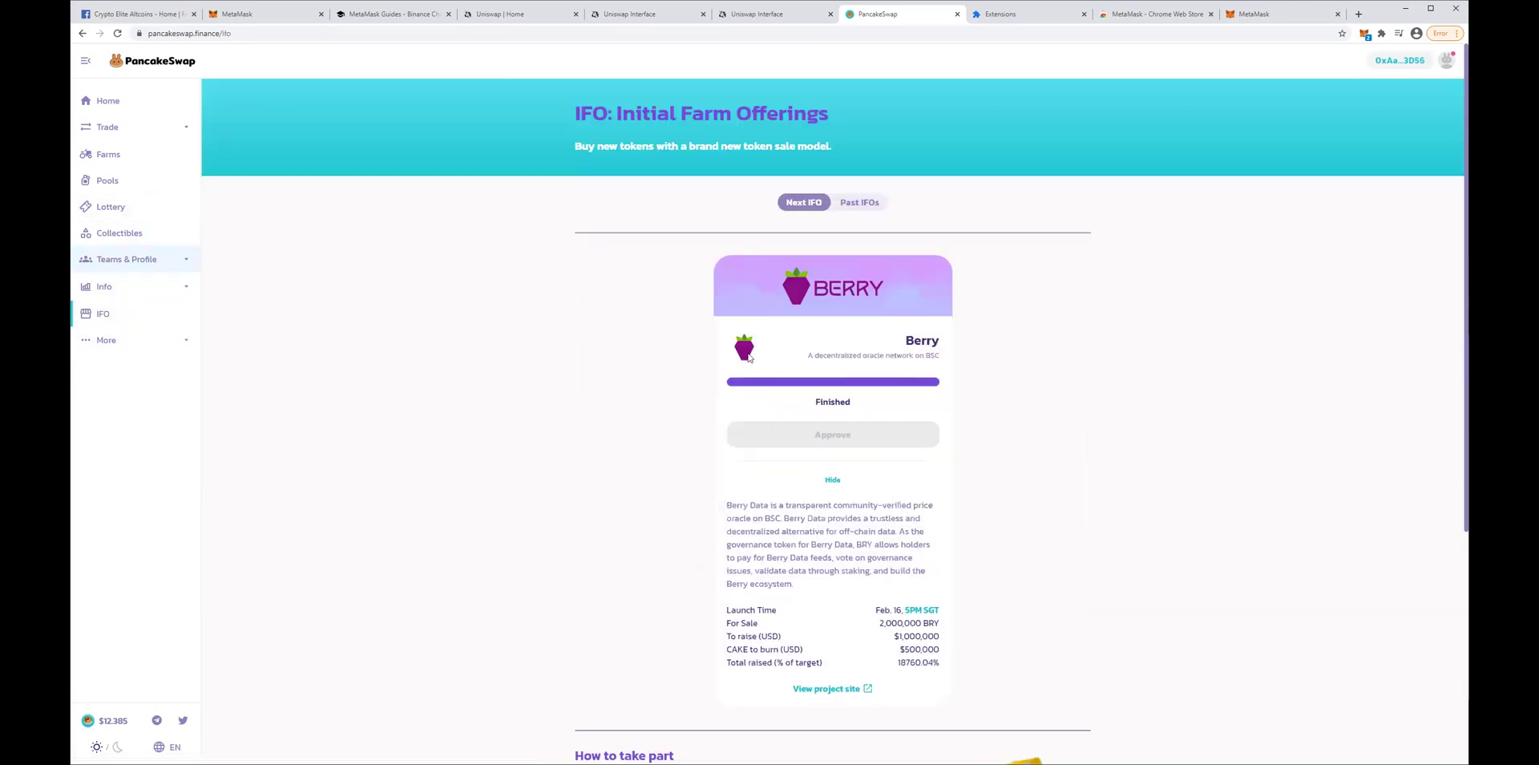
left_click(870, 205)
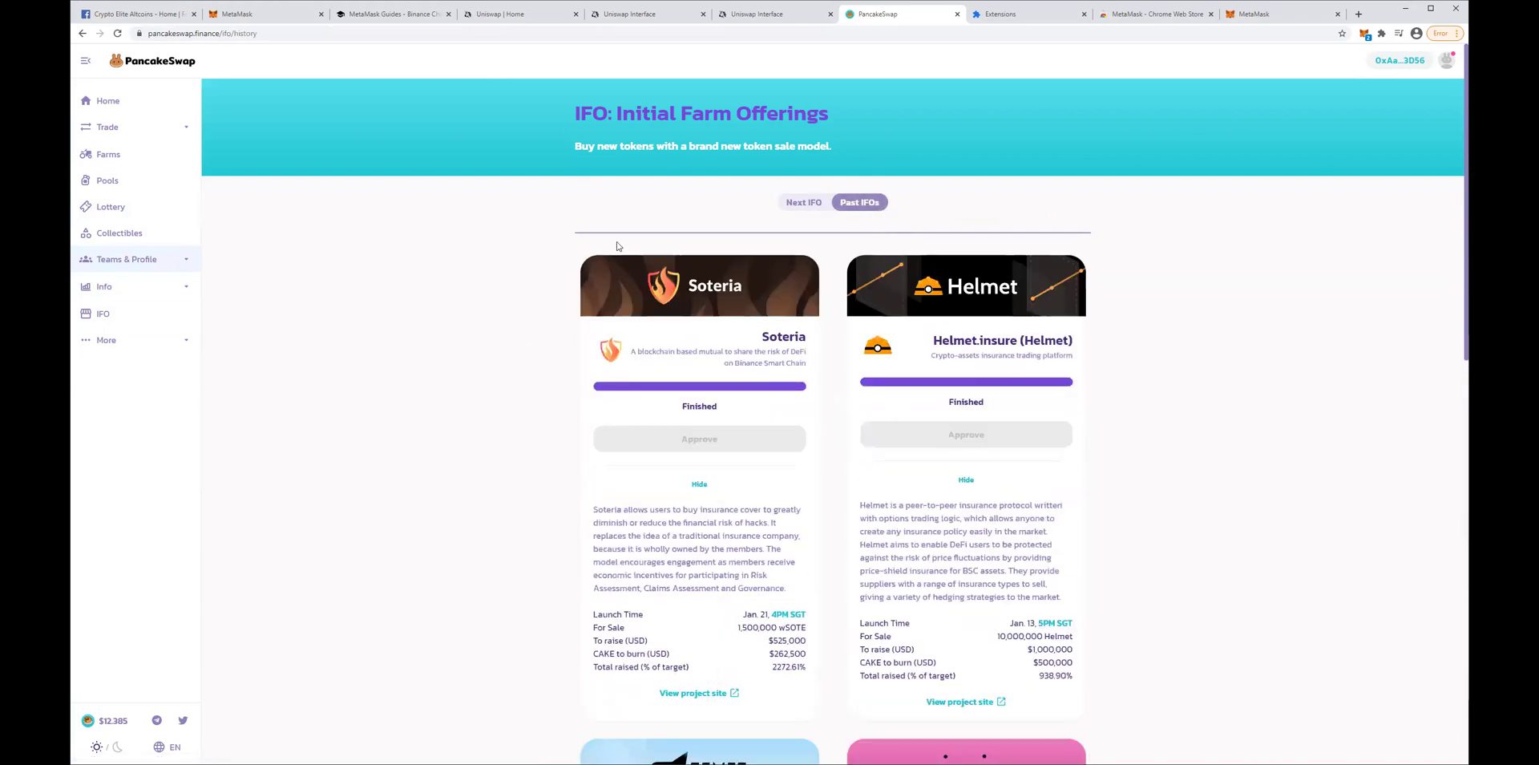
left_click(801, 203)
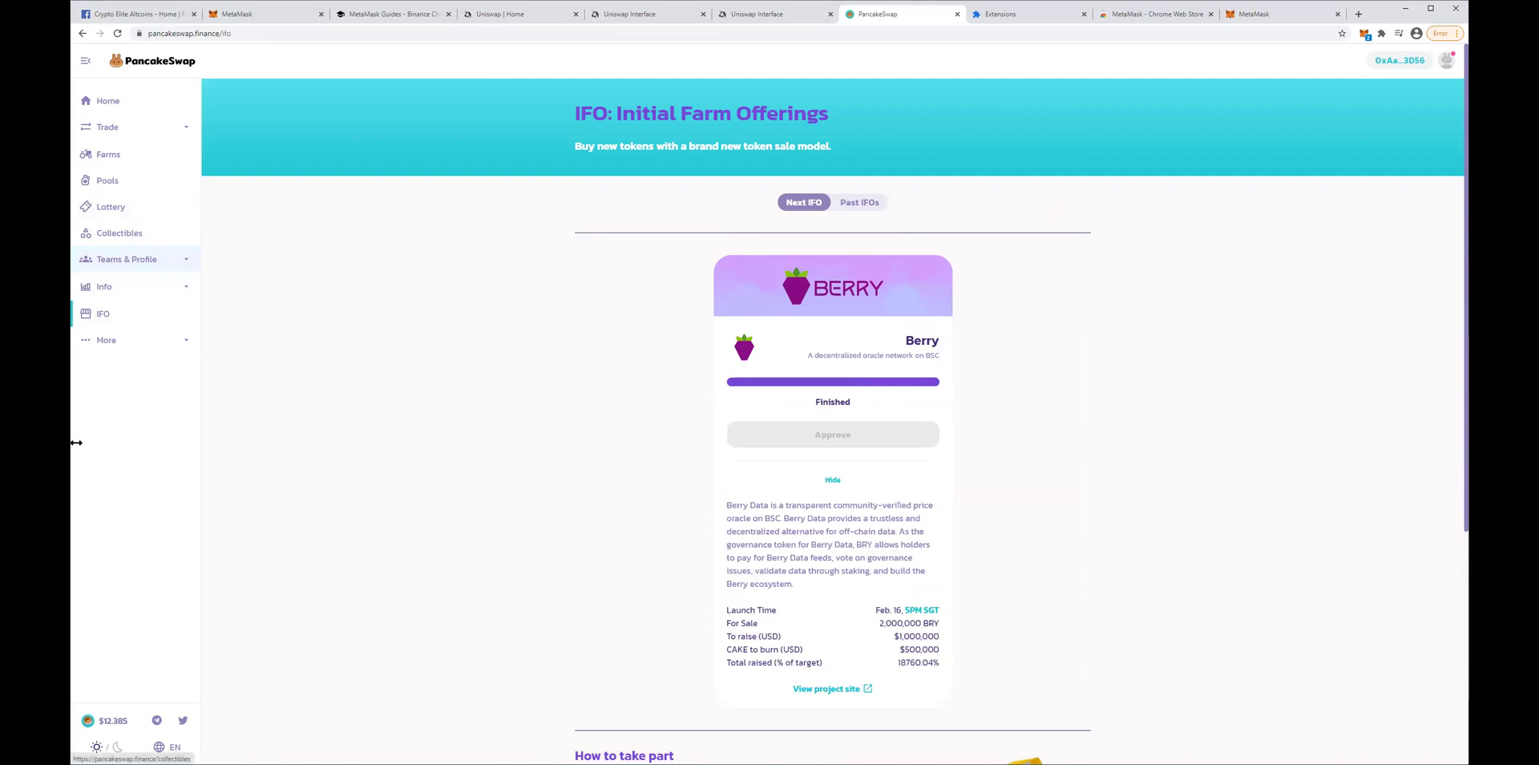
Browse the Pancake Collectibles page and switch to the Crypto Elite Altcoins Facebook page
left_click(159, 233)
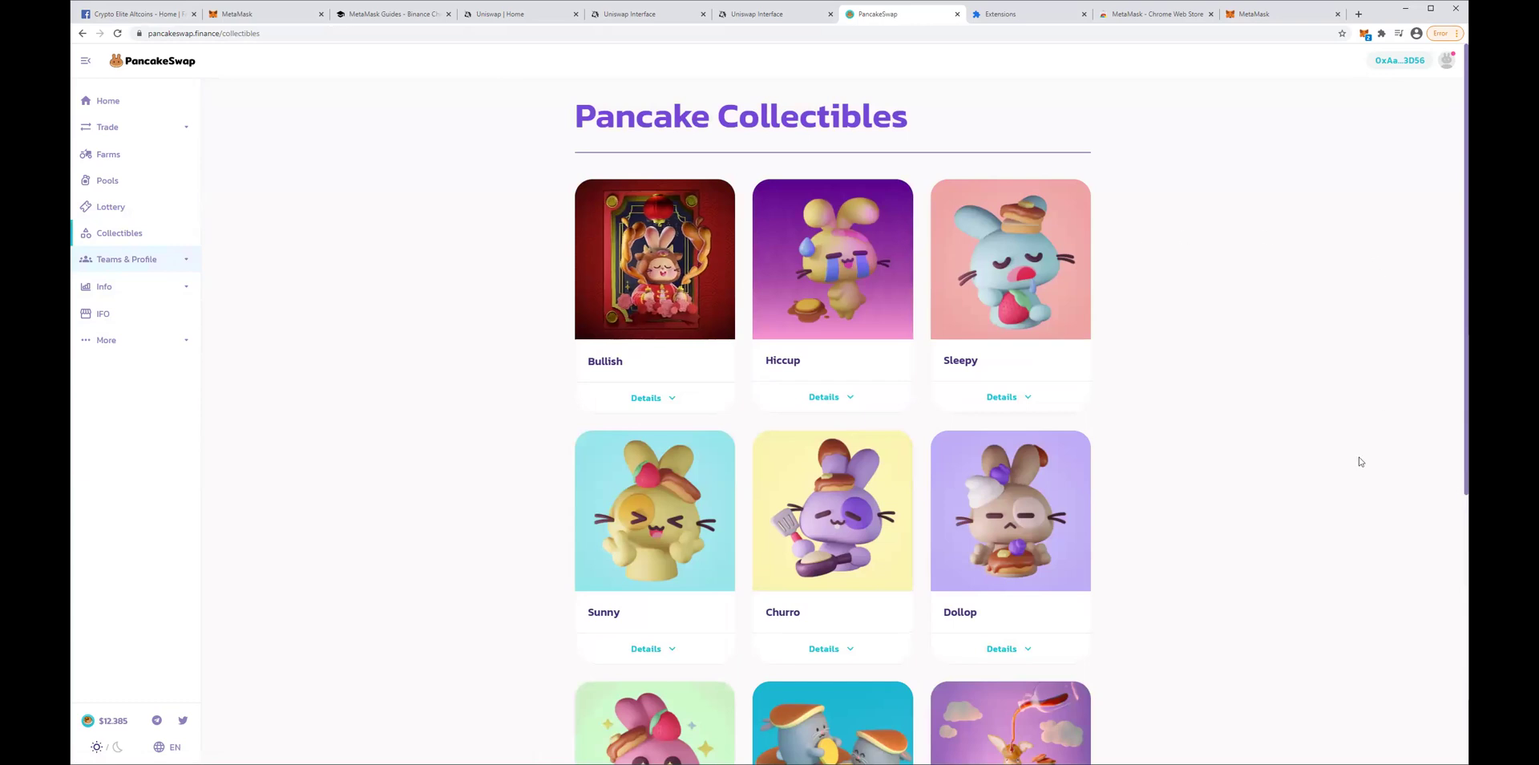
scroll(505, 499, "down", 3)
scroll(490, 484, "up", 3)
left_click(132, 22)
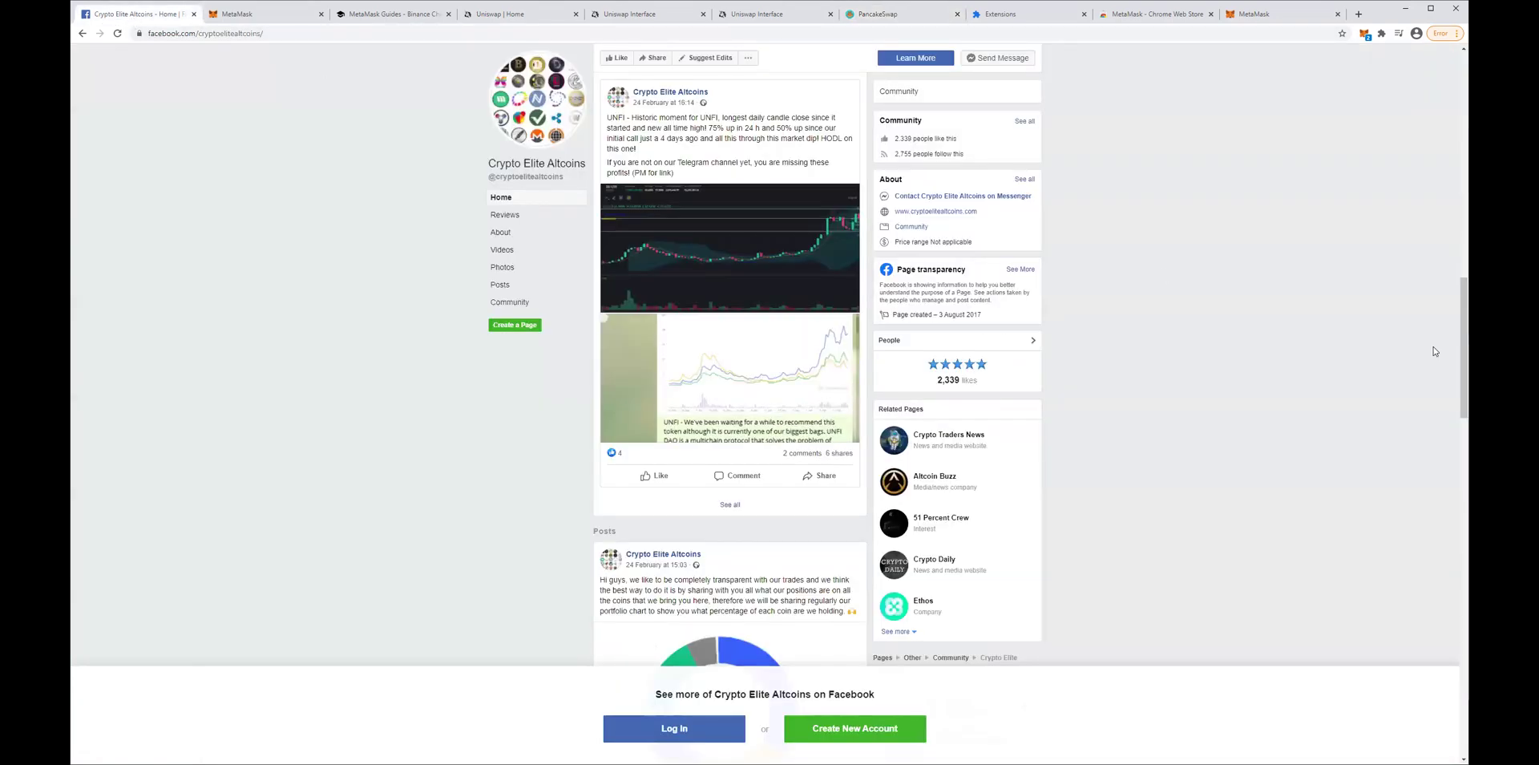